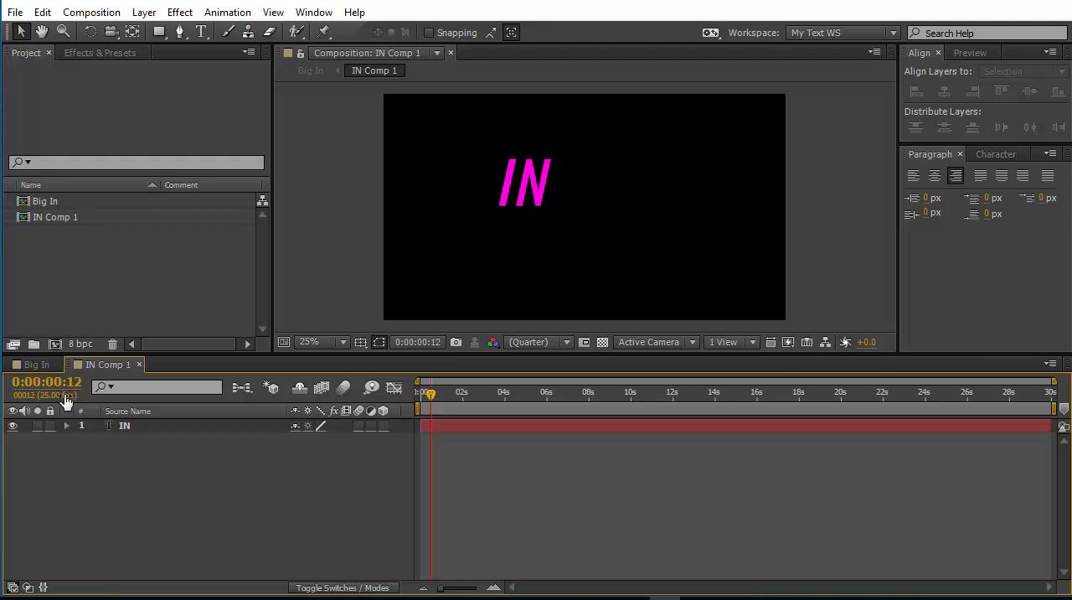
Keyframe the IN layer's position at frame 12, and shift the text horizontally to 1004.7, 534.4 at the composition's start.
key(p)
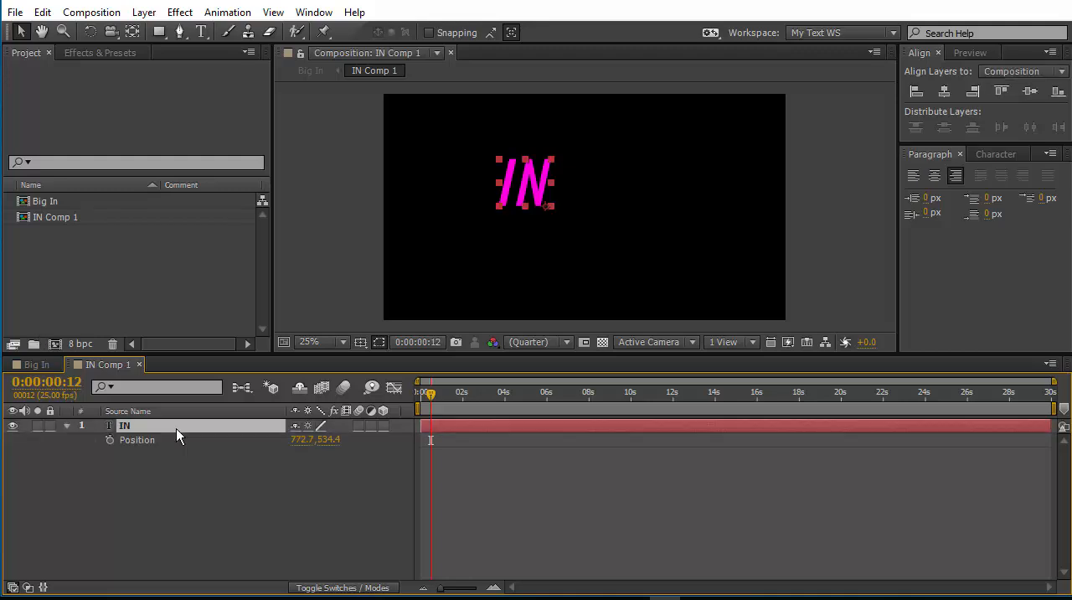
click(109, 441)
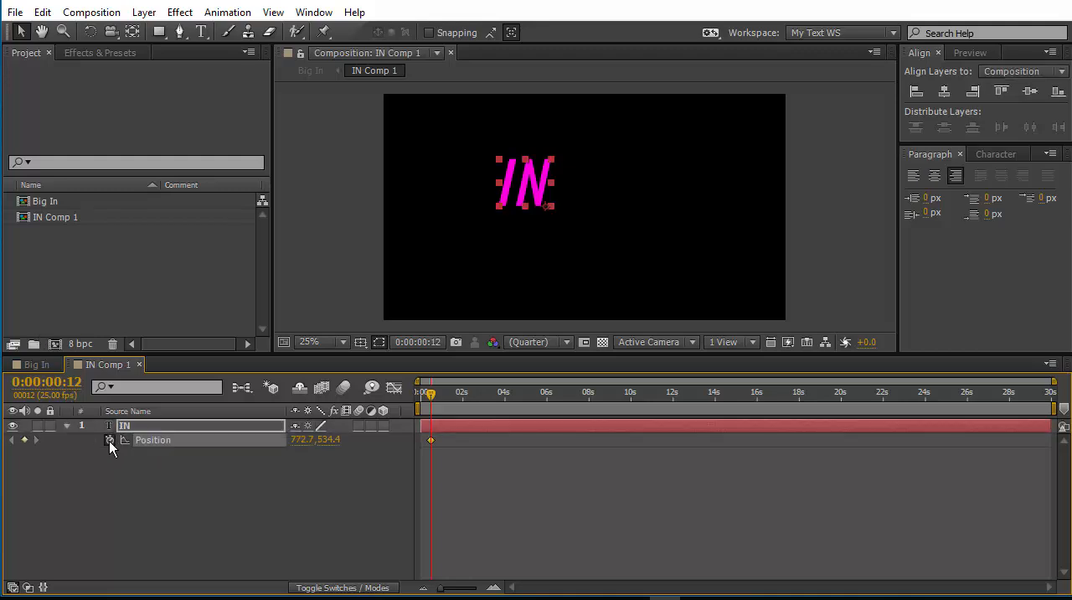
key(Home)
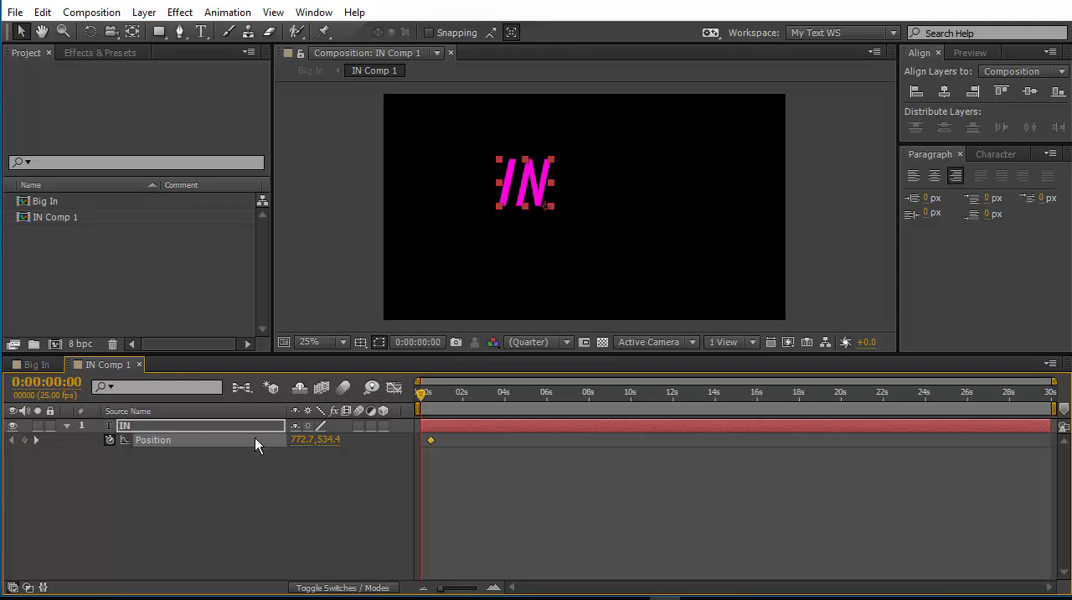
drag(532, 183, 582, 182)
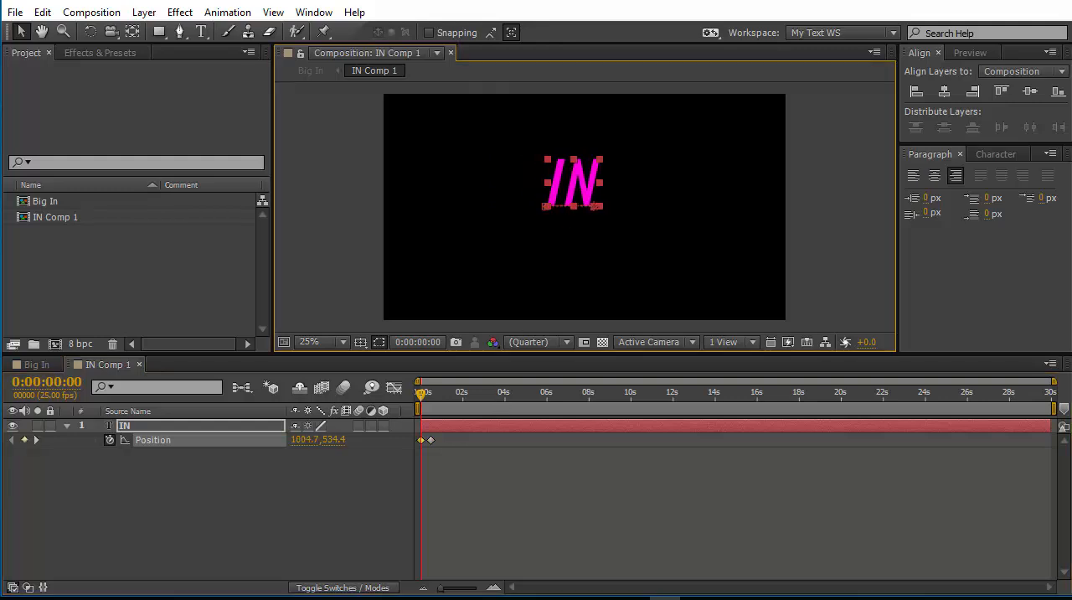
Apply Easy Ease In to the IN layer's second position keyframe.
click(466, 518)
click(430, 442)
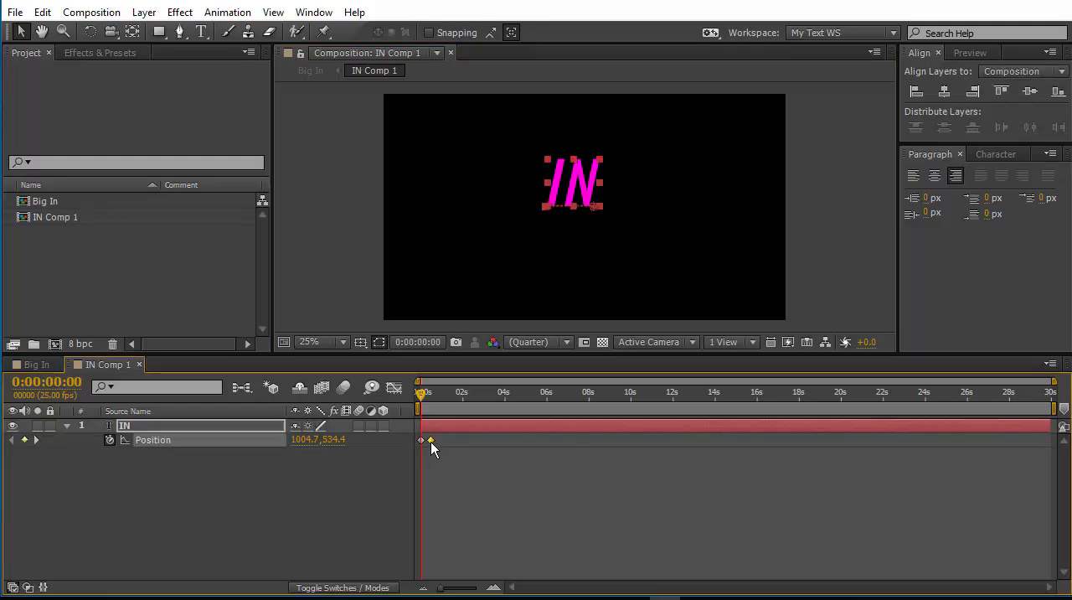
right_click(429, 441)
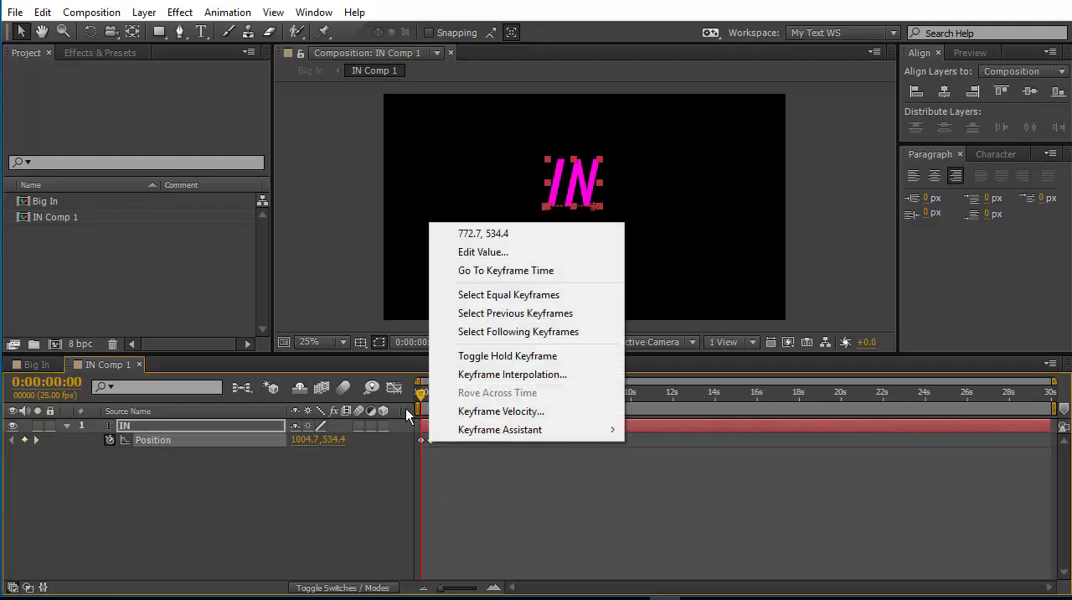
mouse_move(473, 430)
click(715, 483)
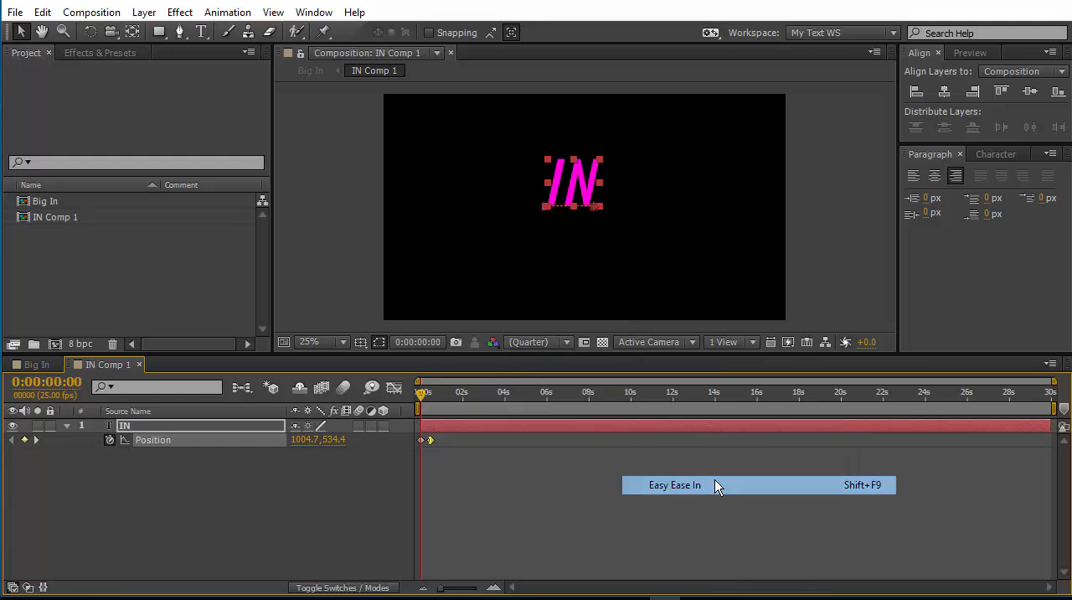
In the speed graph, stretch the IN position animation to about 4 seconds and shape the curve to start fast and slow down.
click(392, 388)
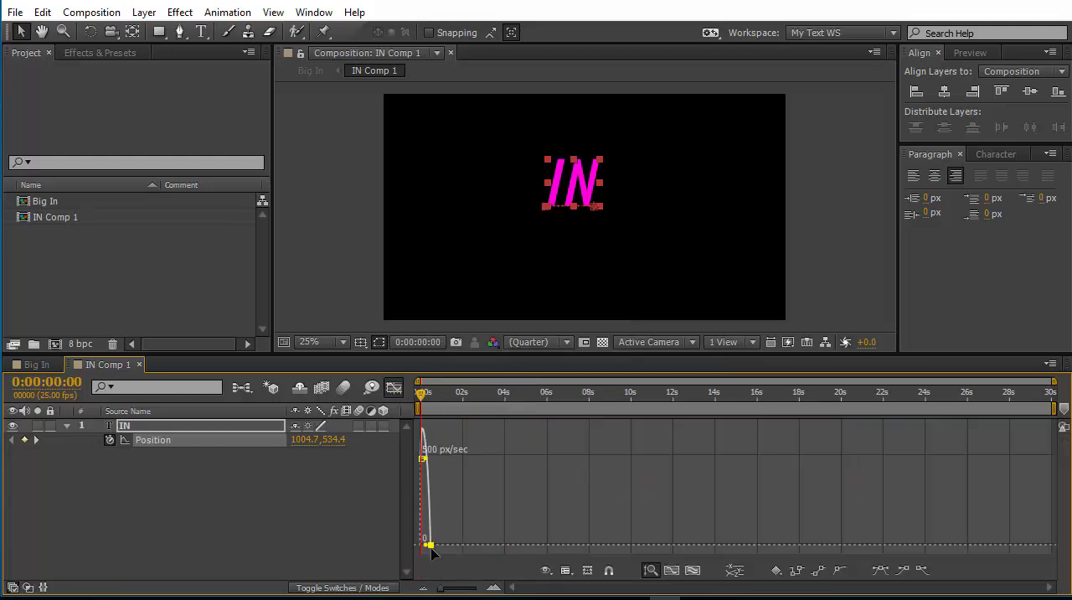
mouse_move(427, 545)
mouse_down()
mouse_move(505, 545)
mouse_move(506, 554)
mouse_move(421, 559)
mouse_up()
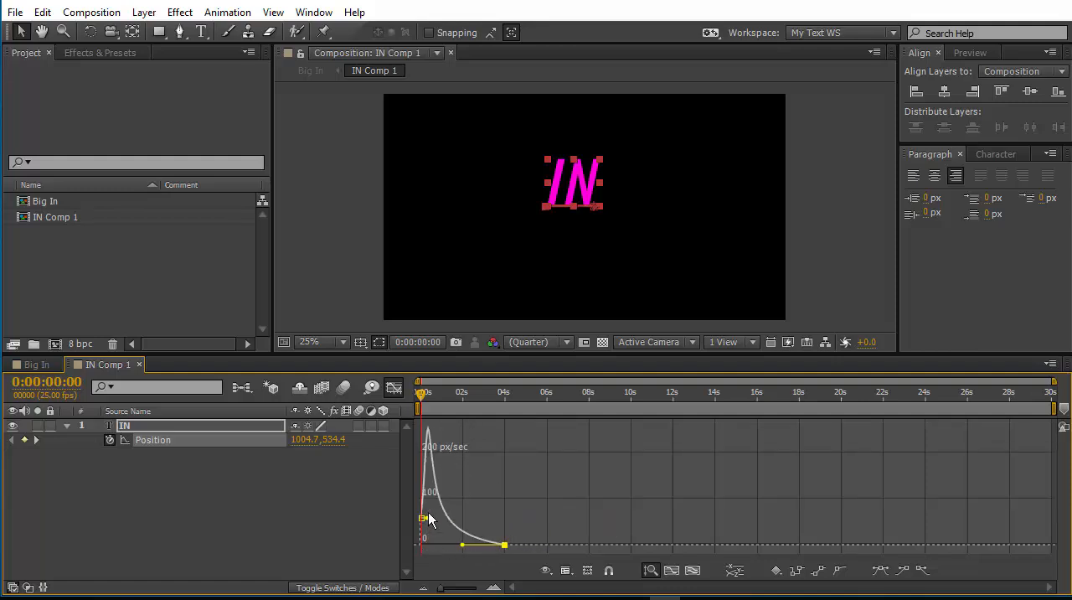
drag(425, 524, 417, 528)
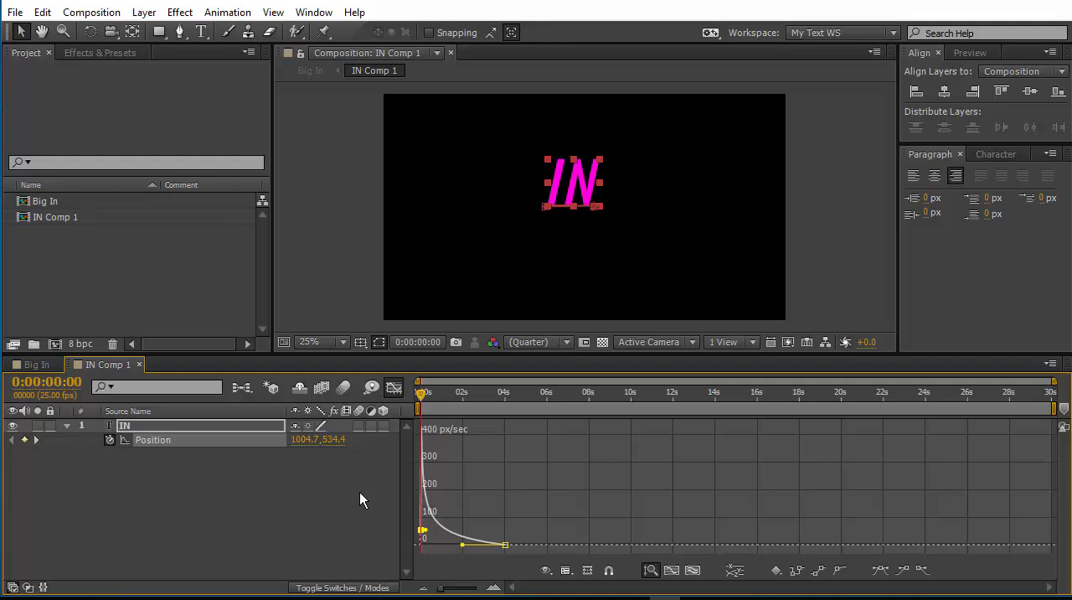
Solo the IN Comp 1 layer in the Big In composition and preview its animation.
click(33, 366)
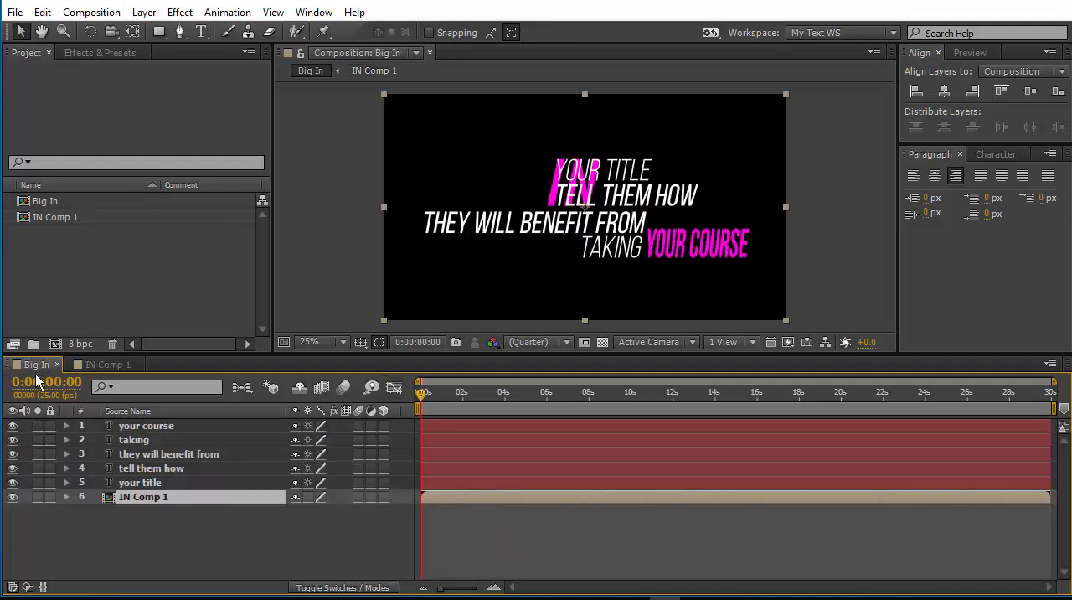
click(37, 497)
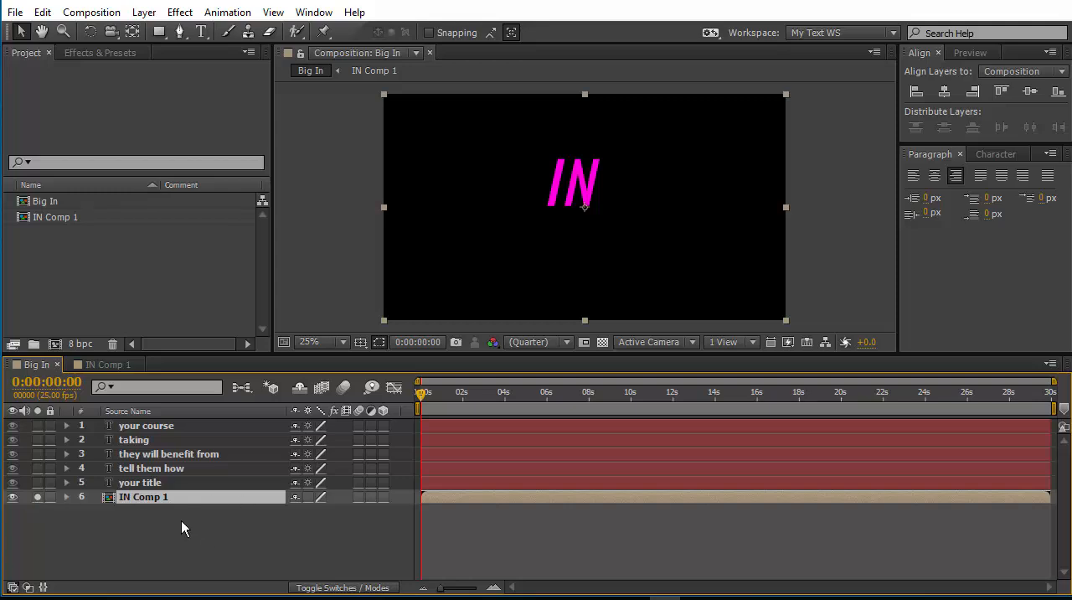
key(space)
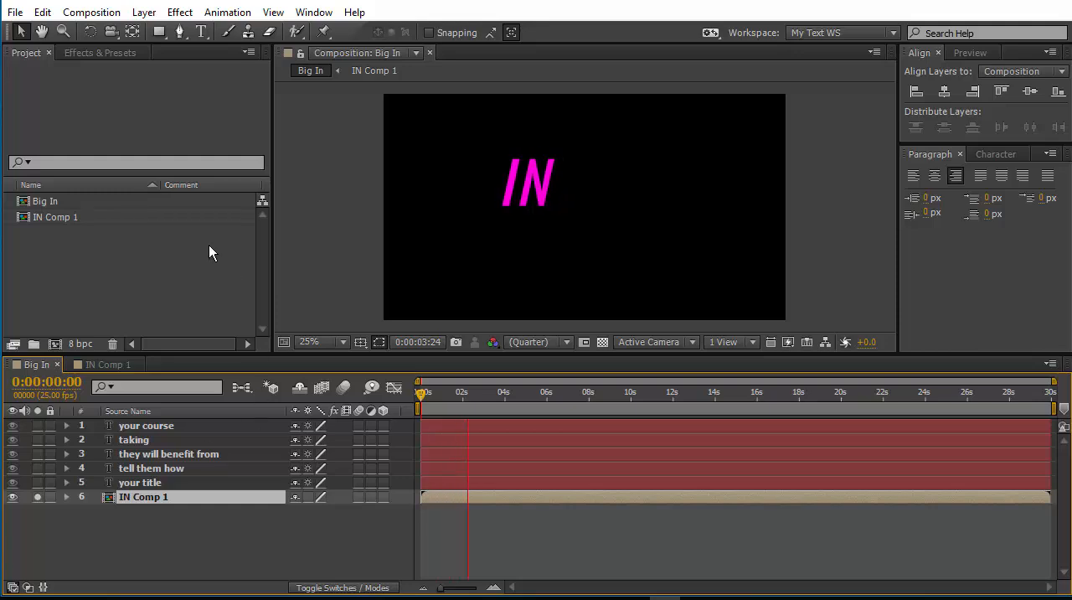
Draw an inverted rectangular mask on IN Comp 1 and place it just right of the IN text's final position at 0:00:04:08.
click(159, 31)
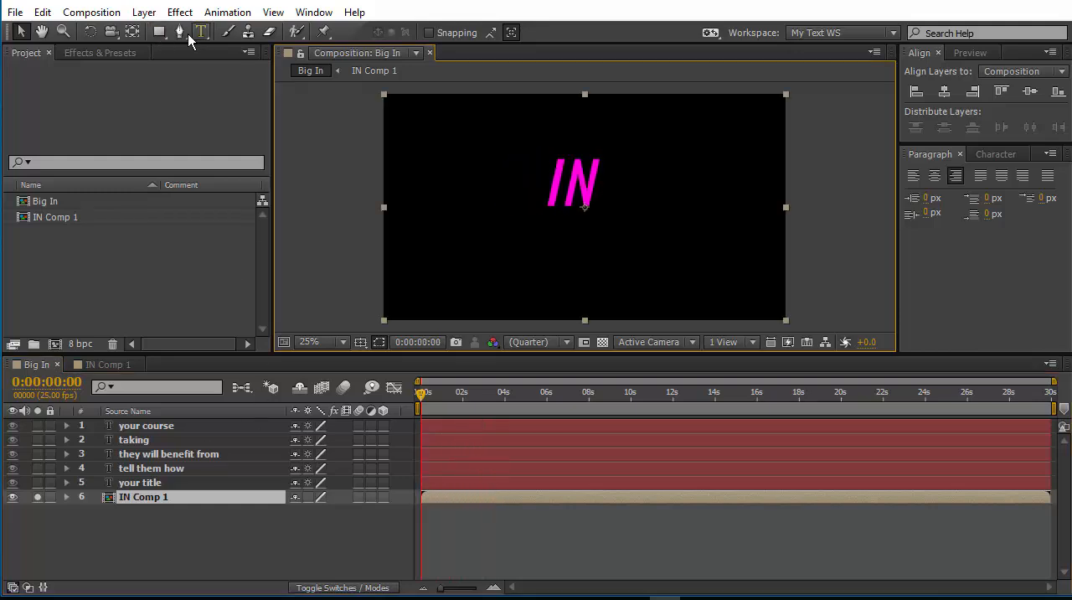
drag(614, 94, 786, 321)
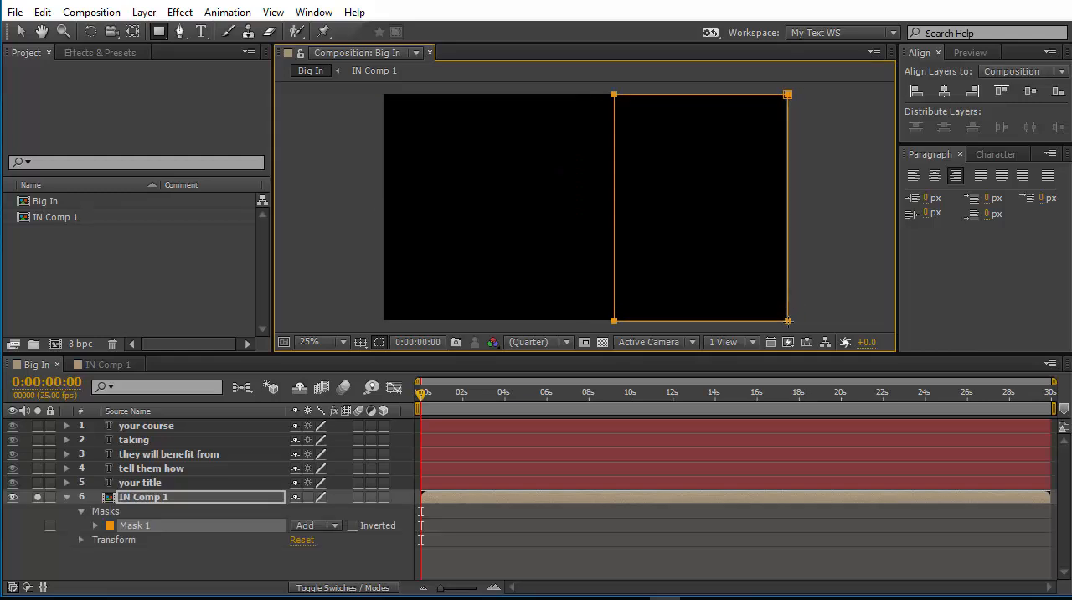
mouse_move(421, 391)
mouse_down()
mouse_move(490, 399)
mouse_move(420, 400)
mouse_up()
click(21, 32)
drag(616, 238, 558, 236)
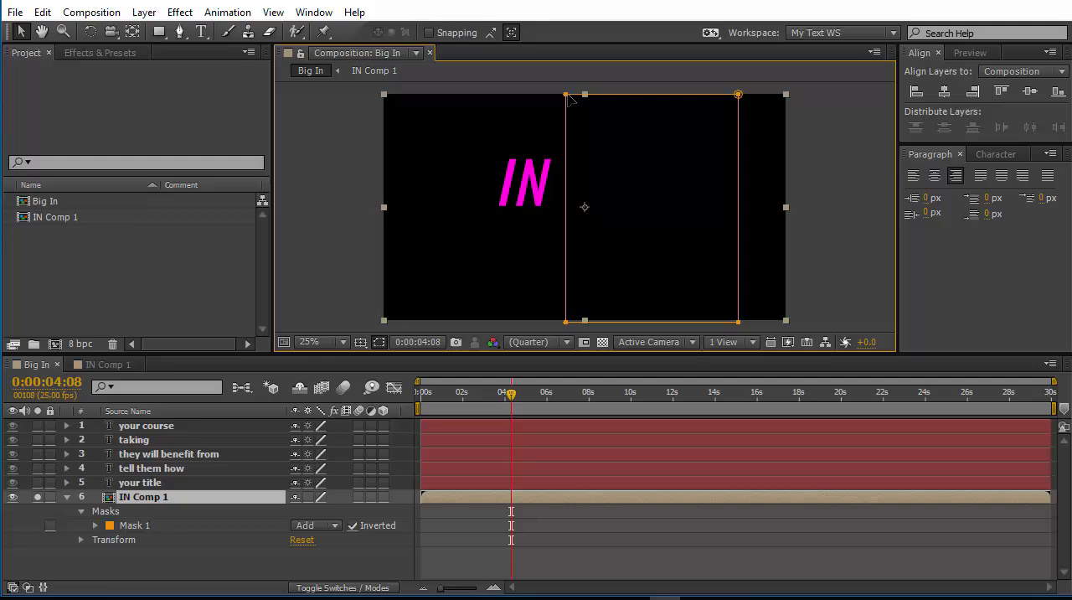
Slant the IN Comp 1 mask's left edge to match the italic text, move it against the N, and preview the reveal.
drag(565, 94, 612, 97)
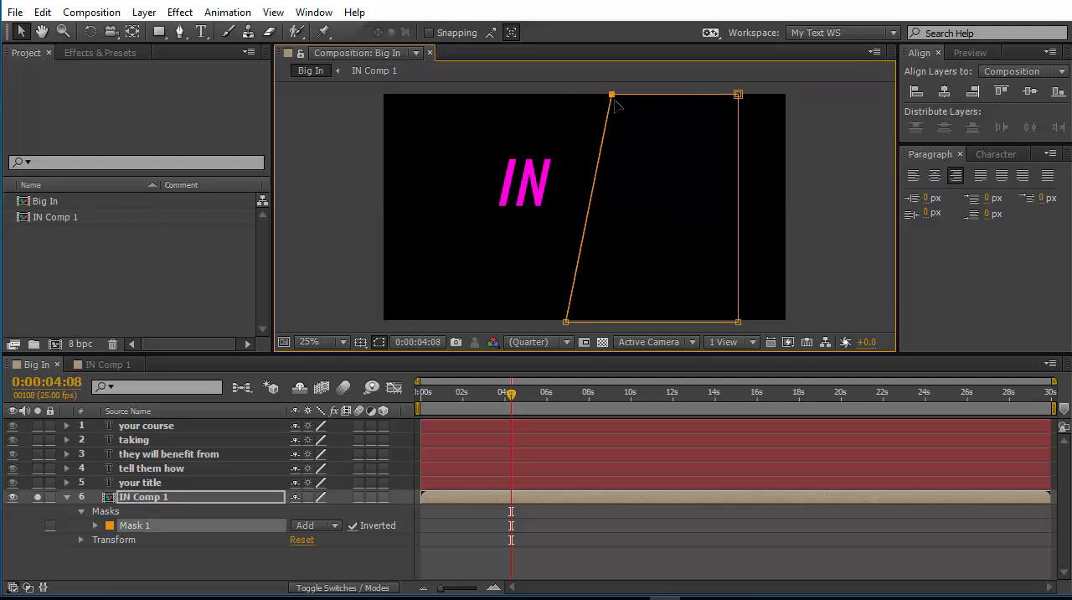
click(192, 563)
click(178, 526)
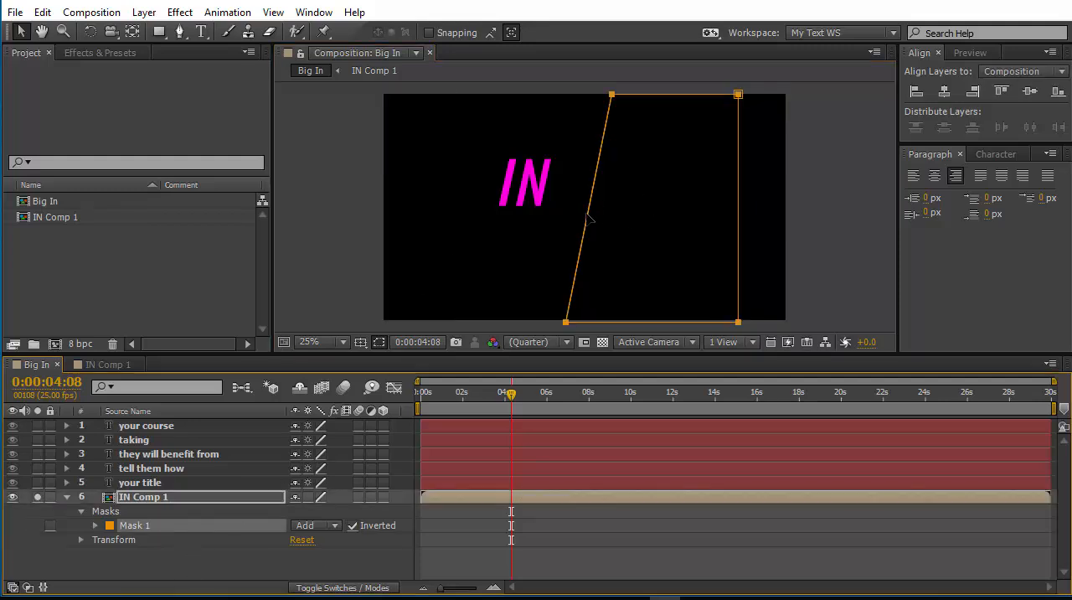
drag(590, 219, 547, 216)
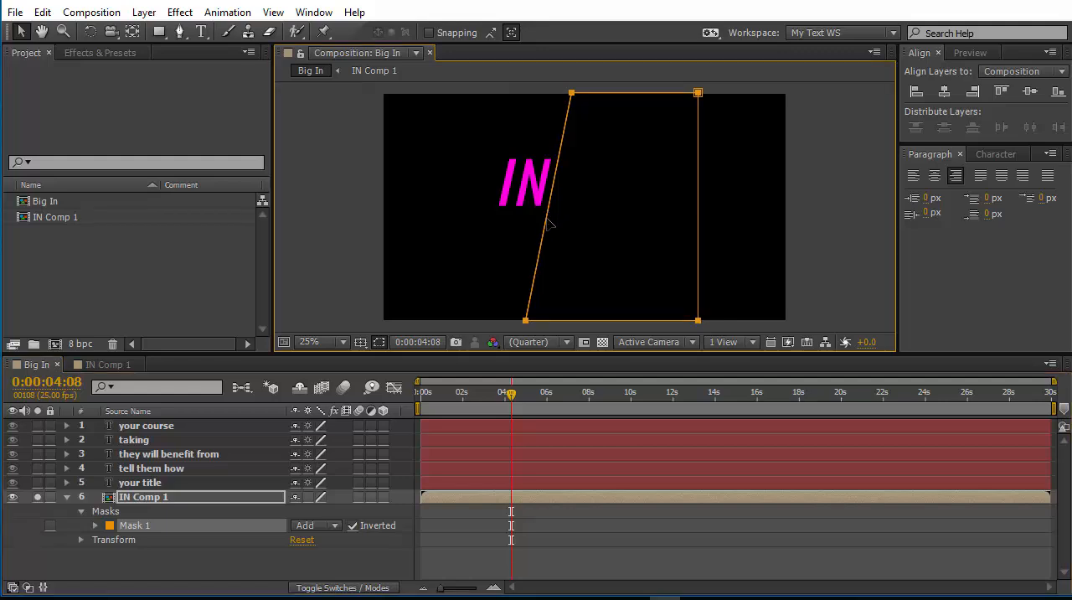
key(space)
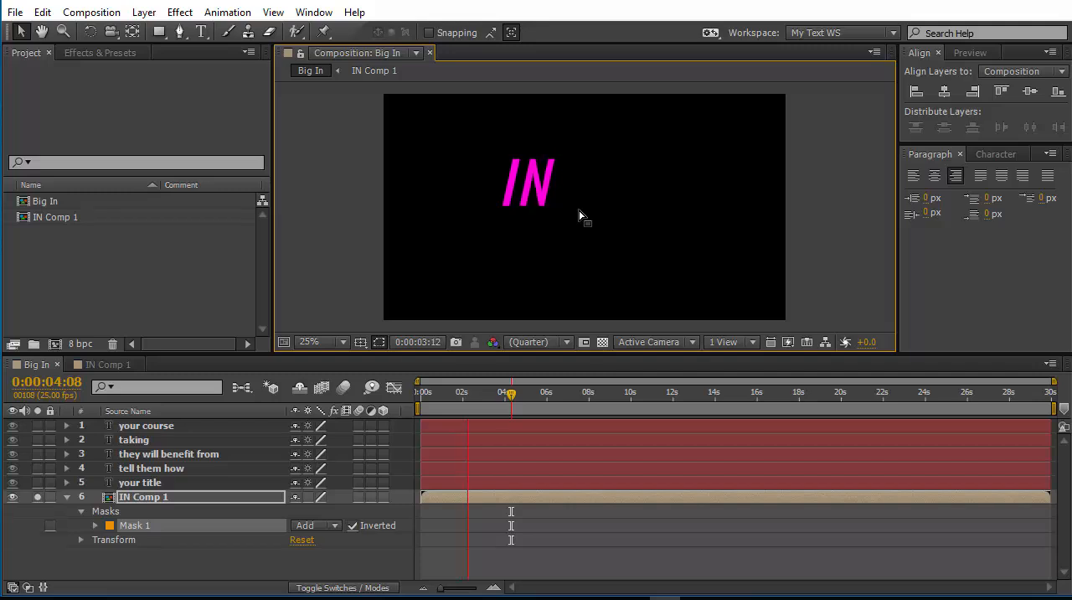
key(space)
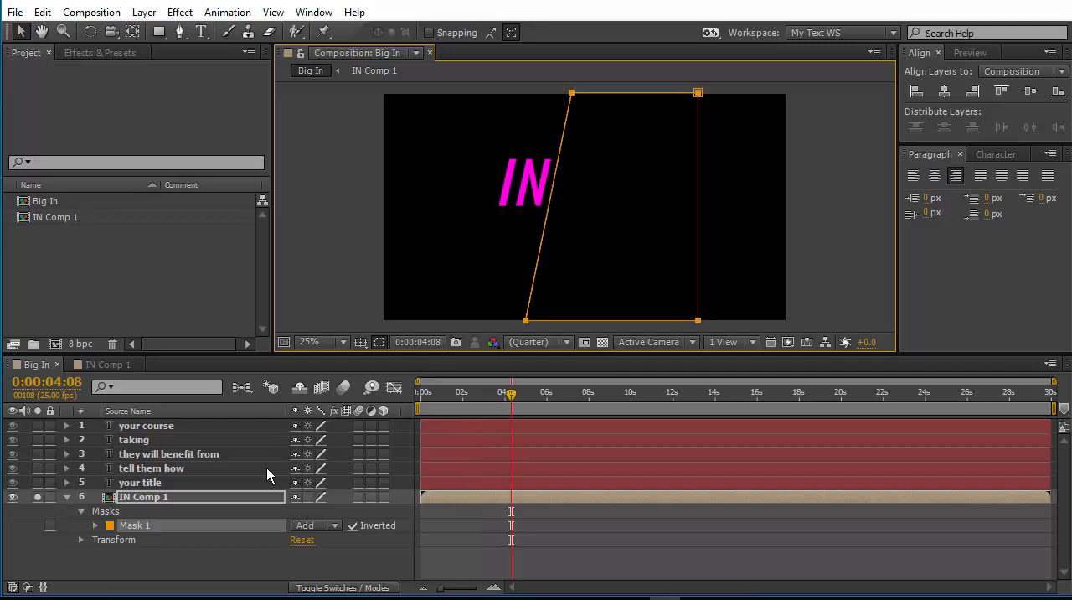
Solo the your title layer instead of IN Comp 1 and pre-compose it as your title Comp 1.
click(201, 488)
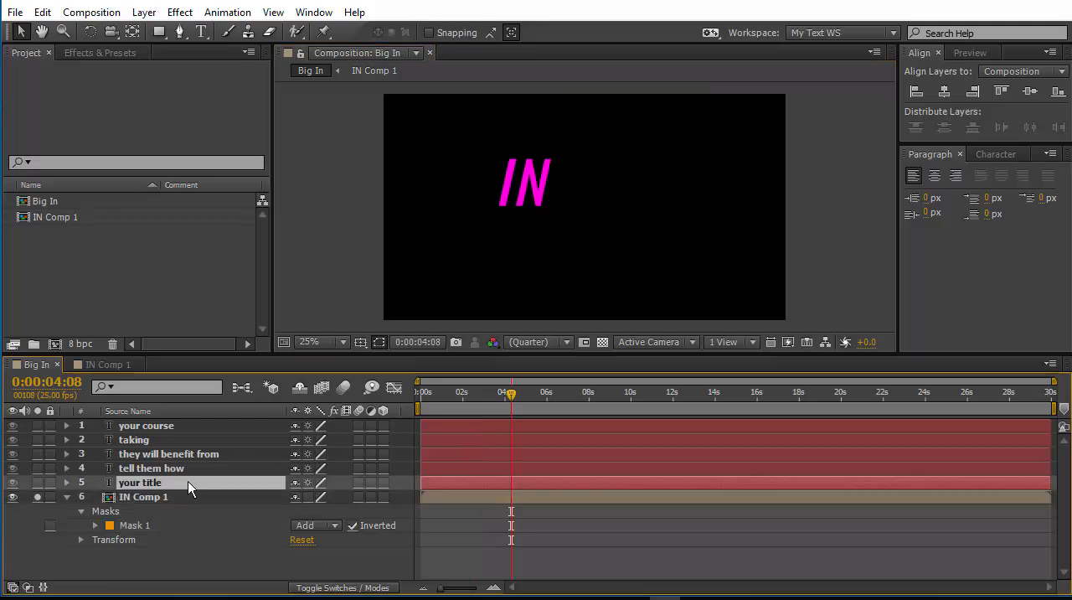
click(37, 483)
click(38, 497)
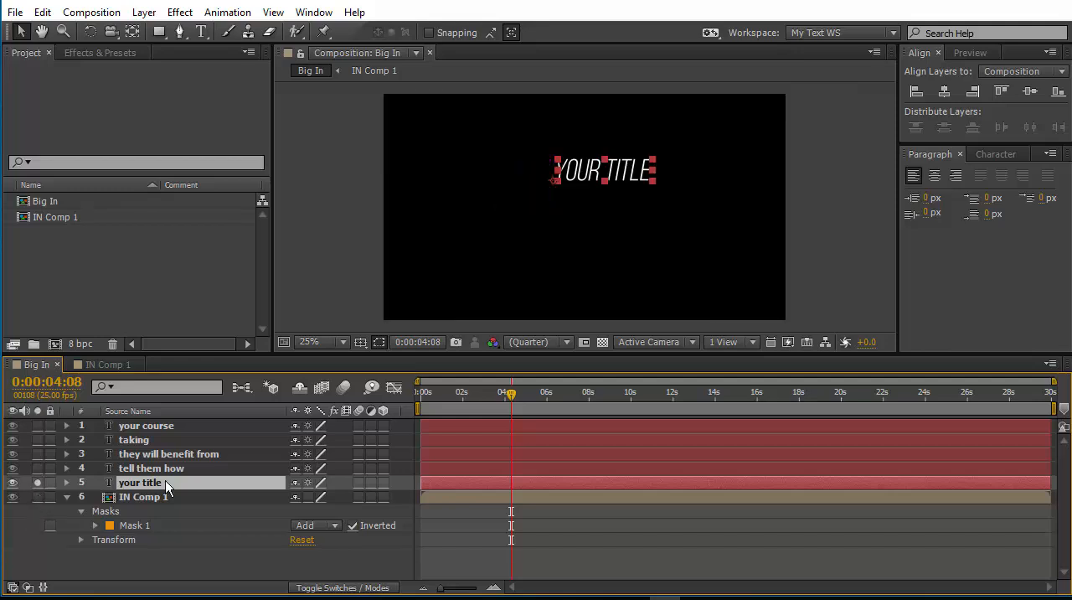
right_click(165, 480)
click(217, 506)
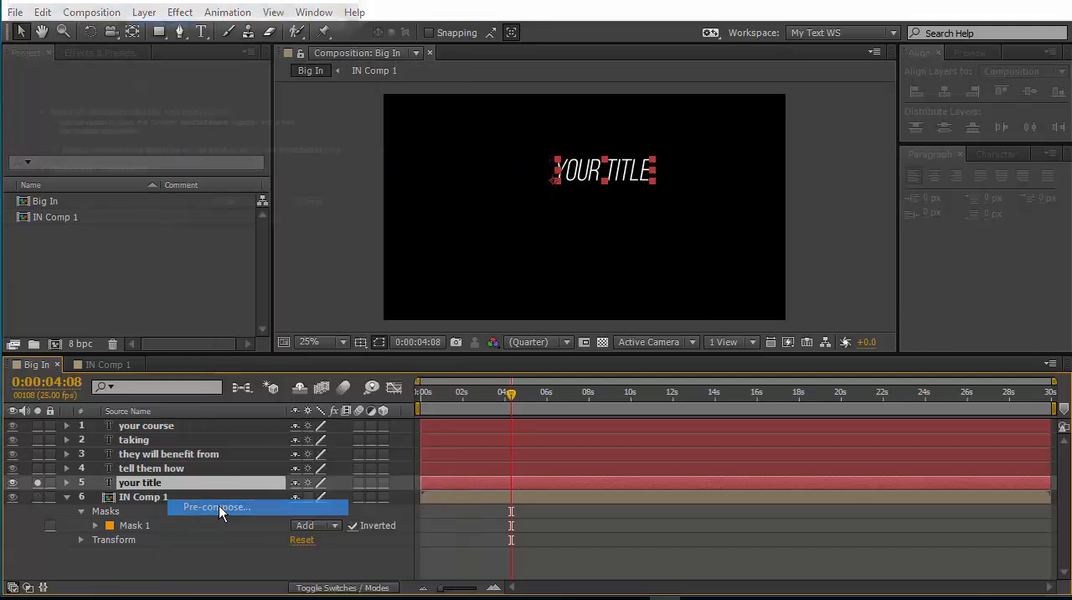
click(232, 207)
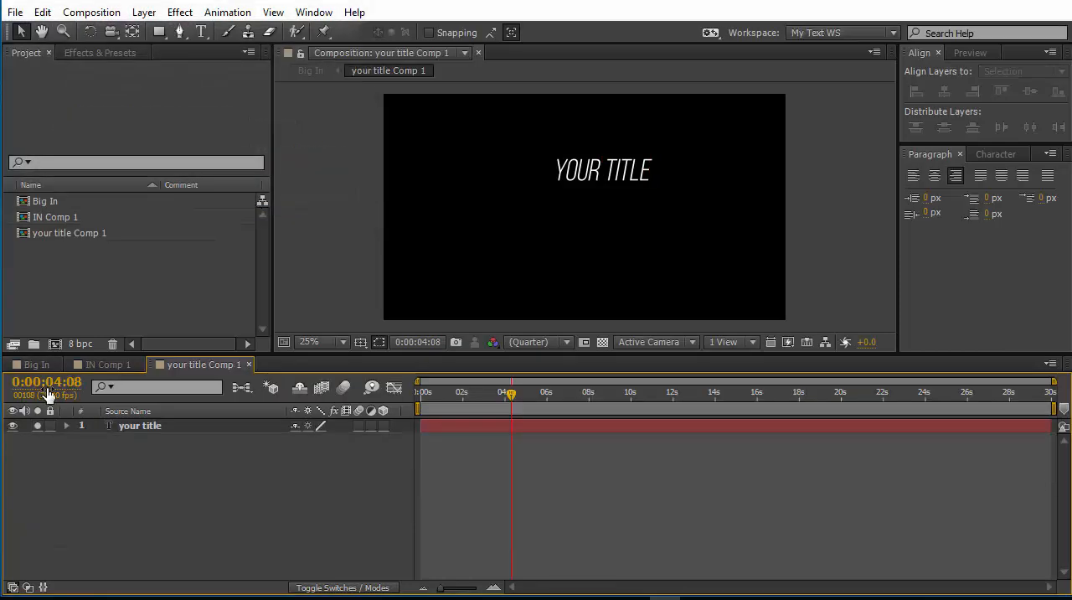
Keyframe the your title layer's position at frame 24, and move the text left to 295.0, 413.2 at frame 0.
click(48, 382)
text(24)
key(Return)
click(138, 429)
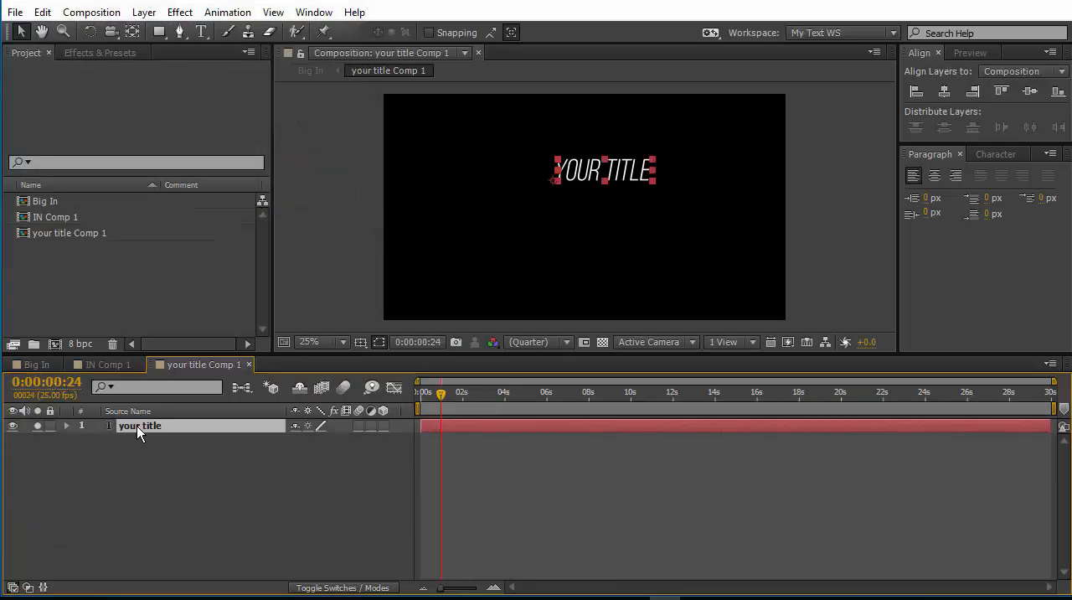
key(p)
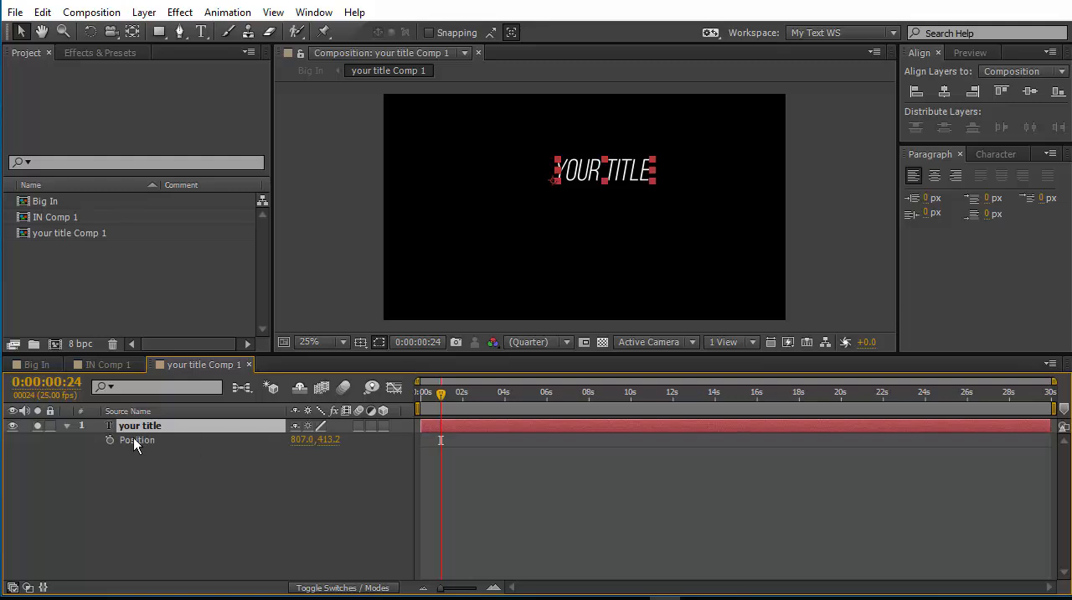
click(110, 439)
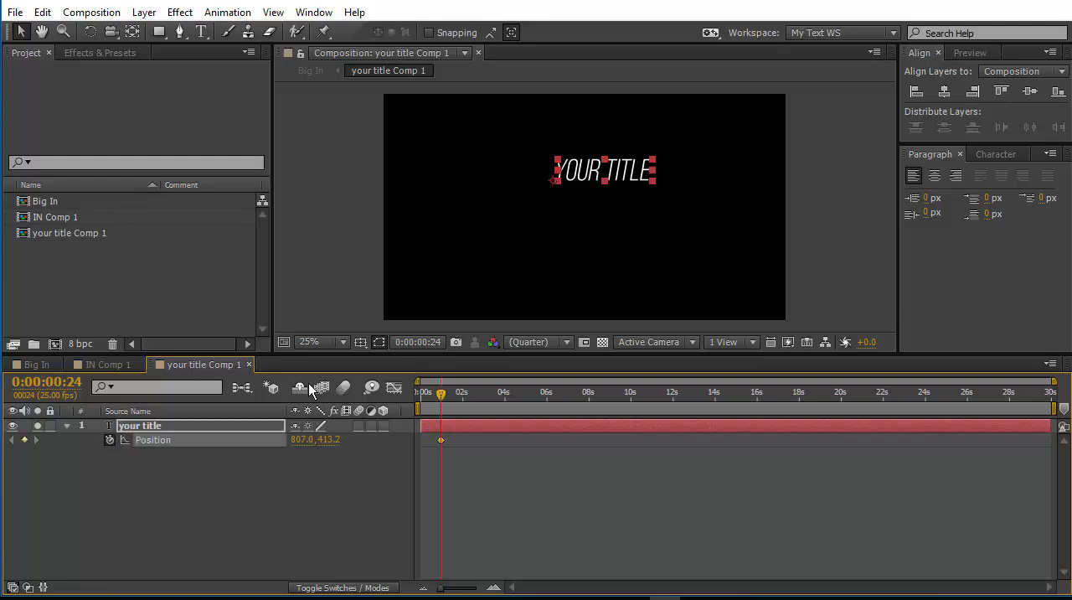
key(Home)
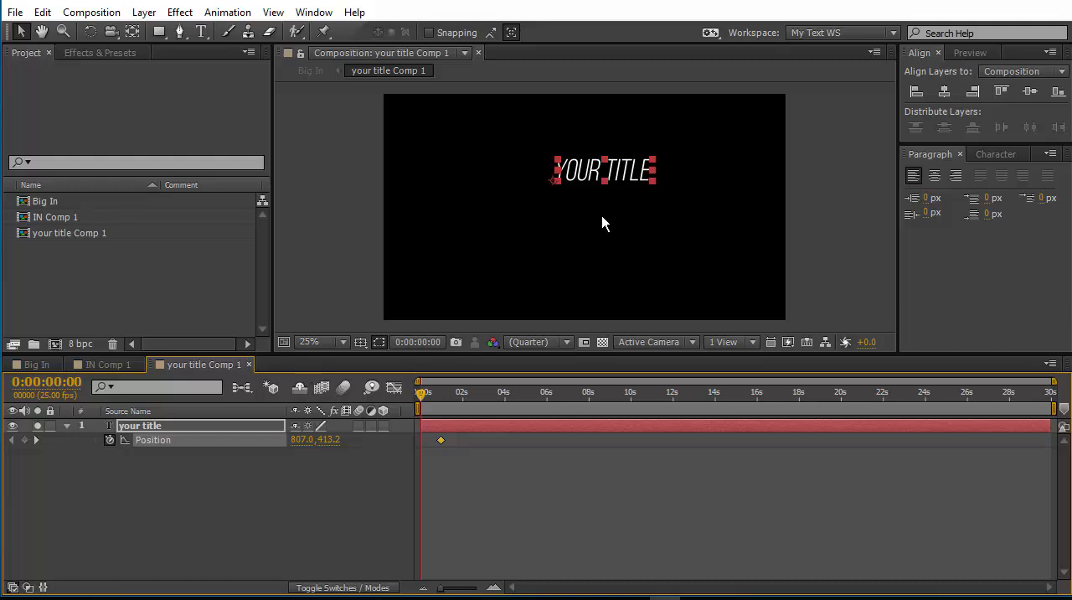
drag(582, 178, 480, 193)
Reshape the your title layer's position speed graph so the movement starts fast and slows into the last keyframe.
click(394, 388)
mouse_move(444, 432)
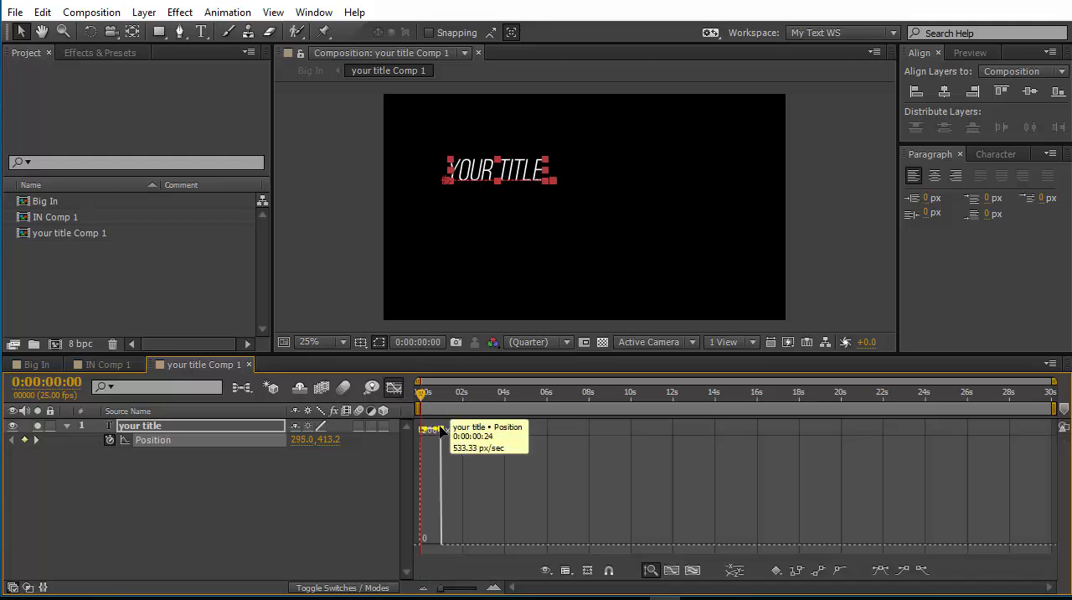
drag(444, 432, 422, 530)
drag(508, 546, 506, 550)
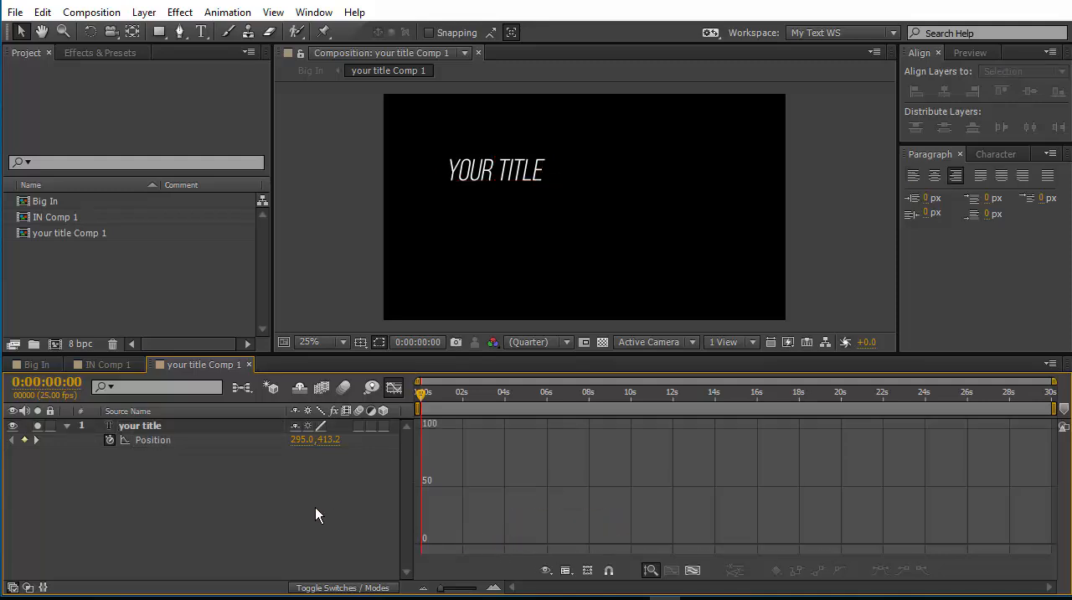
Return to the Big In composition and preview the your title Comp 1 animation.
click(43, 364)
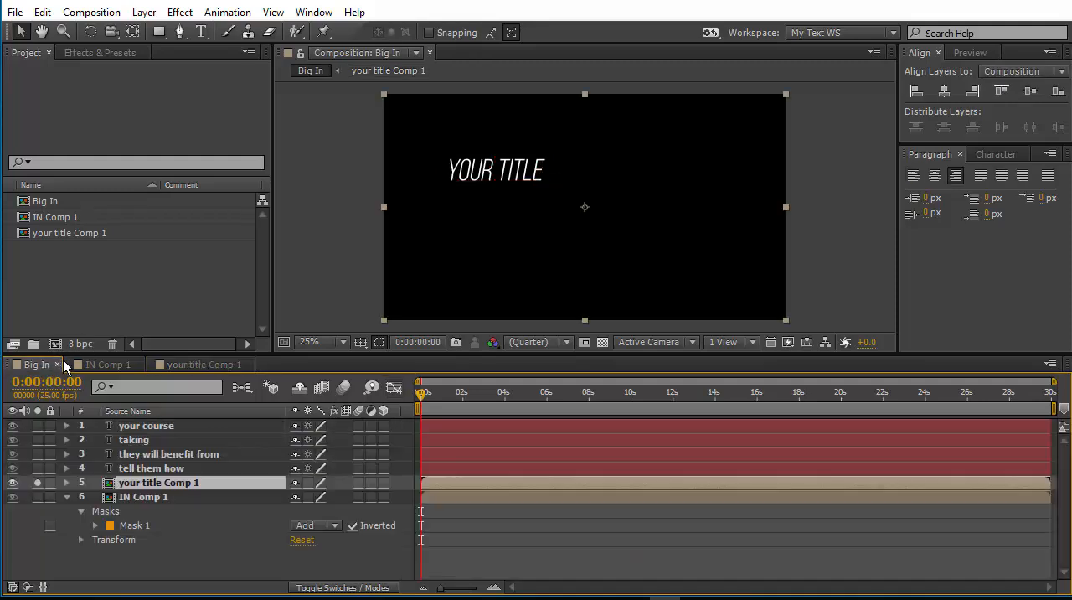
key(space)
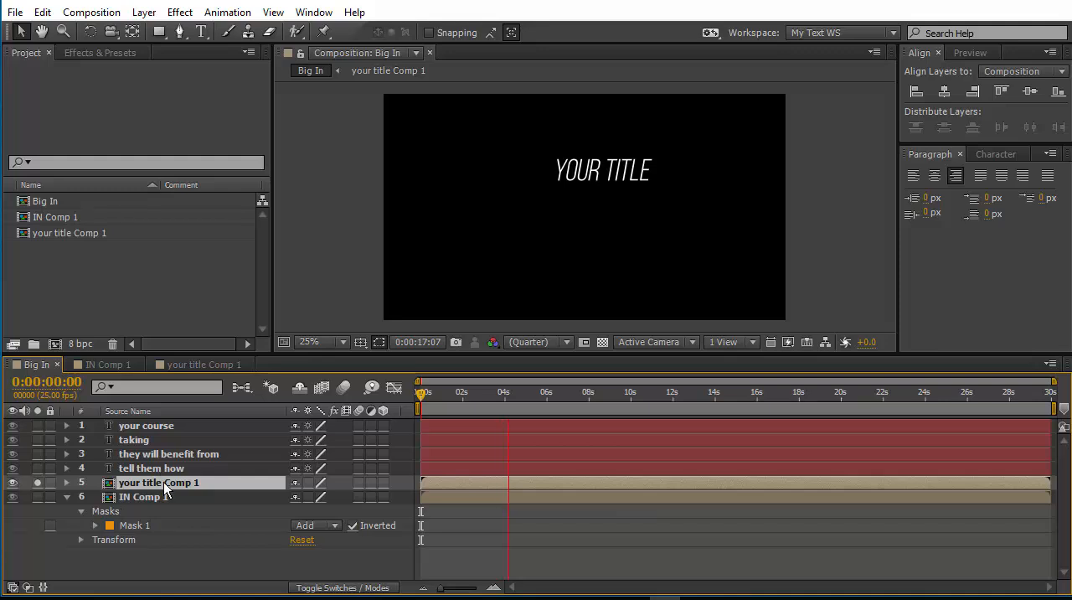
key(space)
At 0:00:03:21, draw a rectangular mask on your title Comp 1 covering the frame left of YOUR TITLE, and invert it.
drag(420, 393, 503, 400)
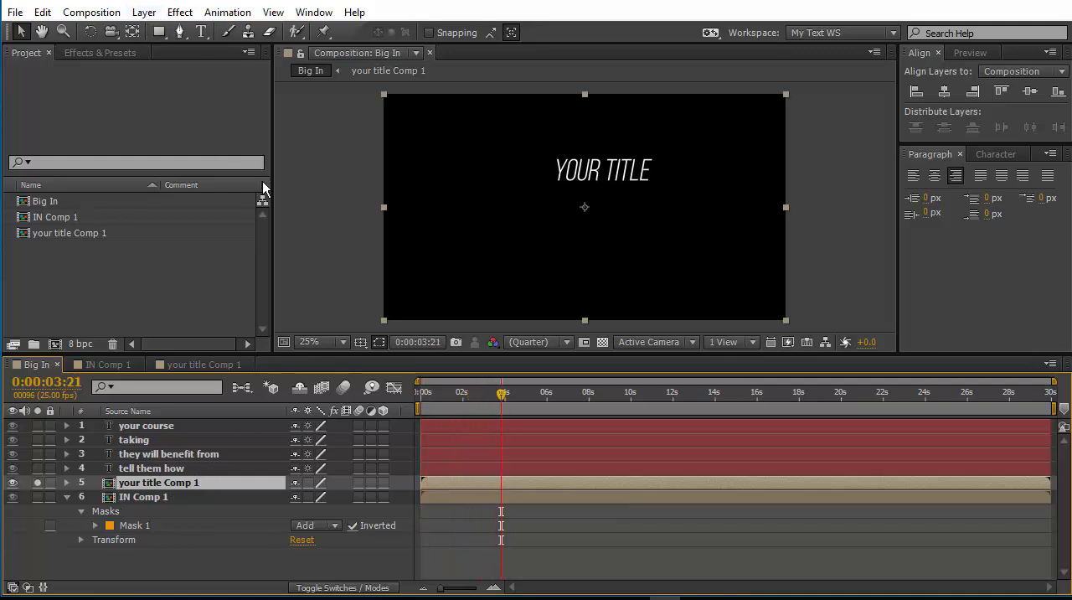
click(159, 31)
drag(384, 93, 556, 321)
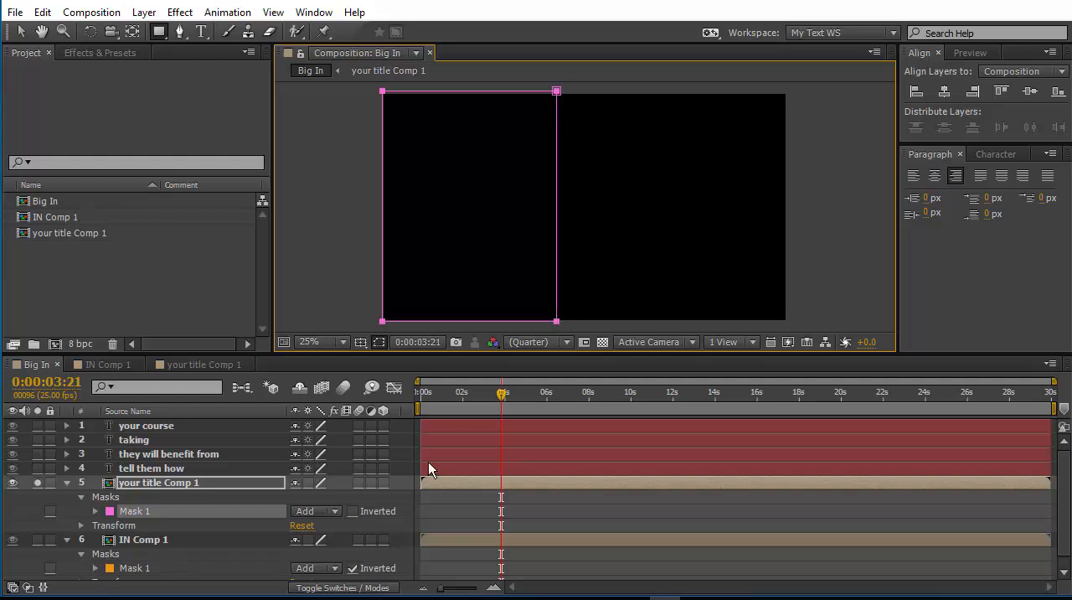
click(353, 511)
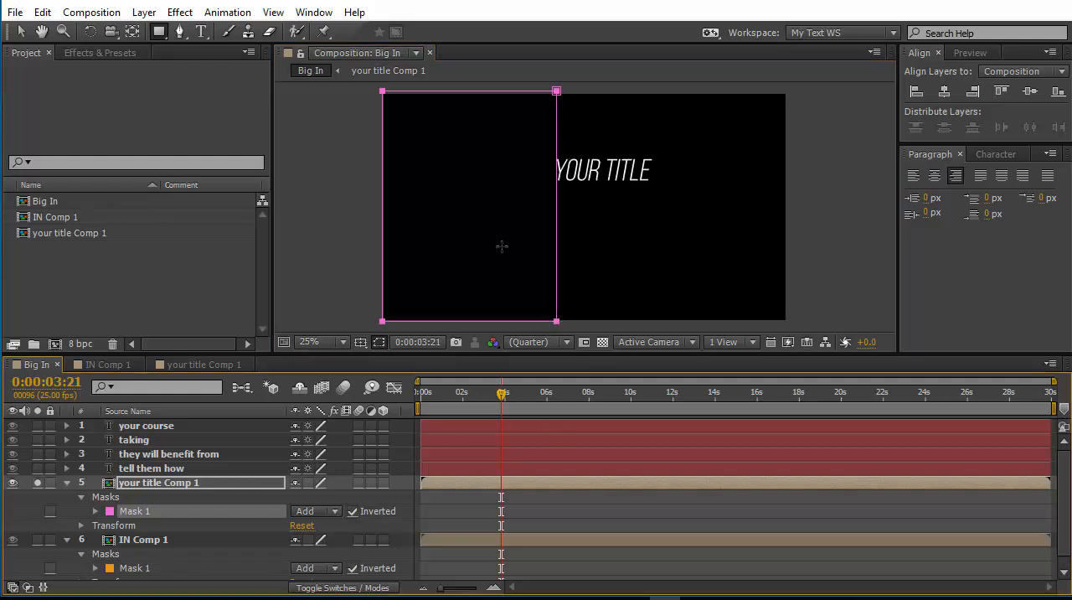
Slant the right edge of your title Comp 1's mask by moving its upper-right point right, above the title text.
click(21, 31)
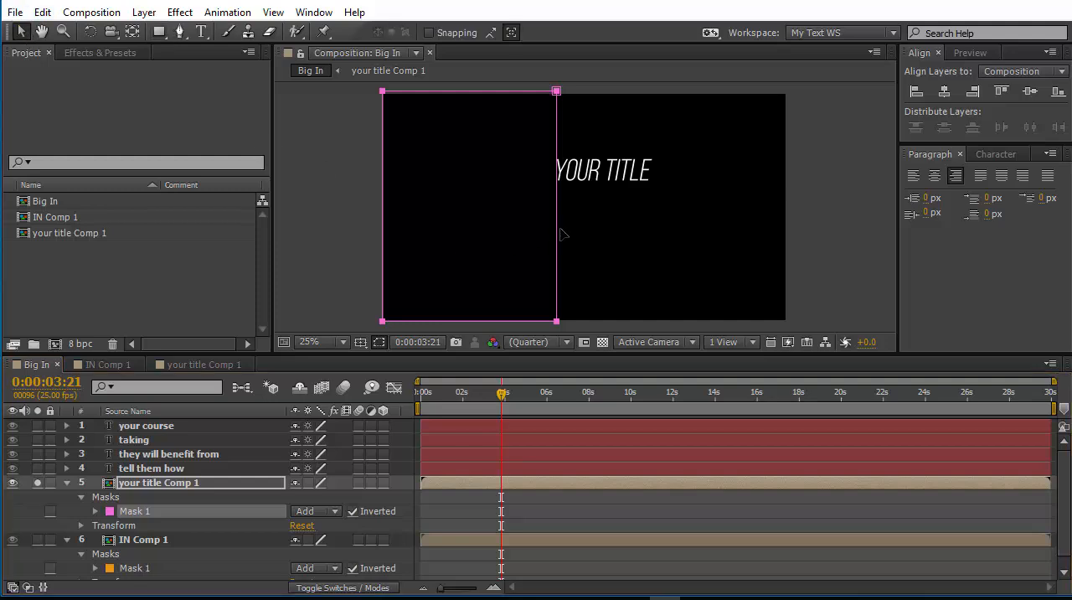
click(180, 540)
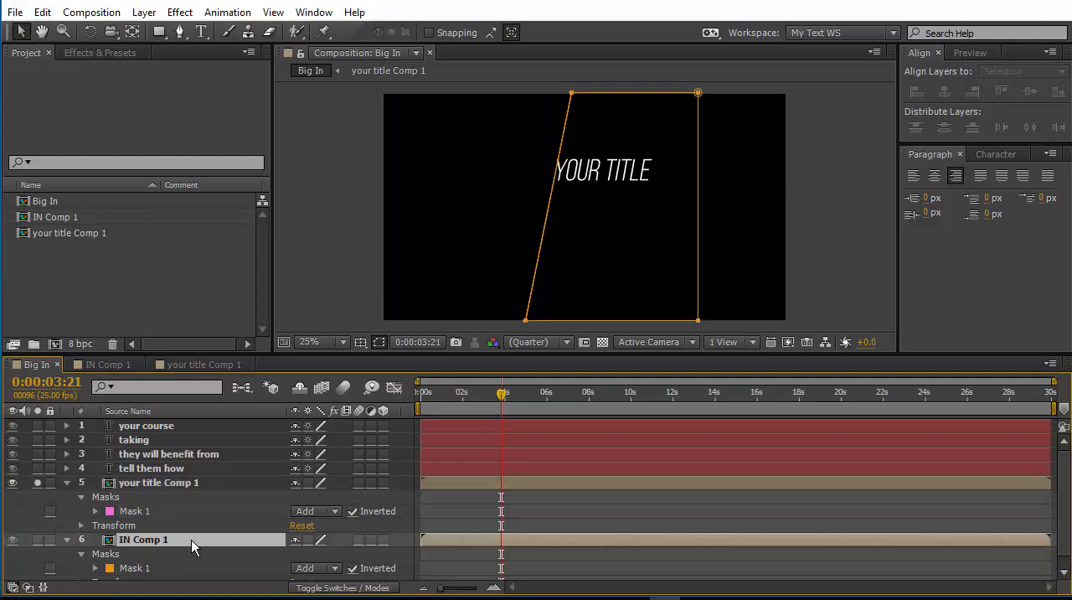
click(179, 483)
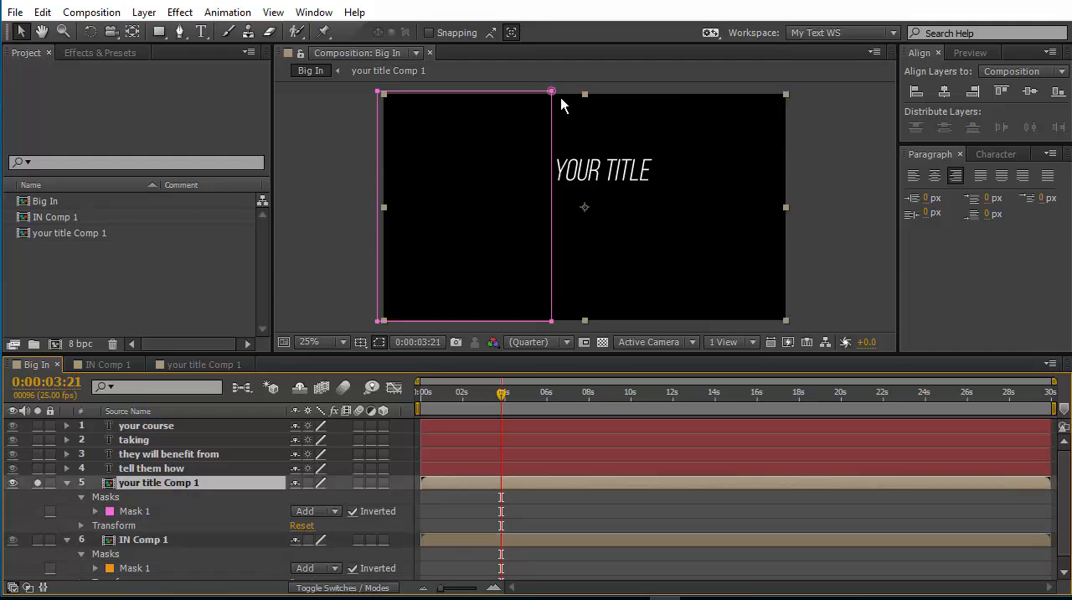
drag(552, 91, 591, 90)
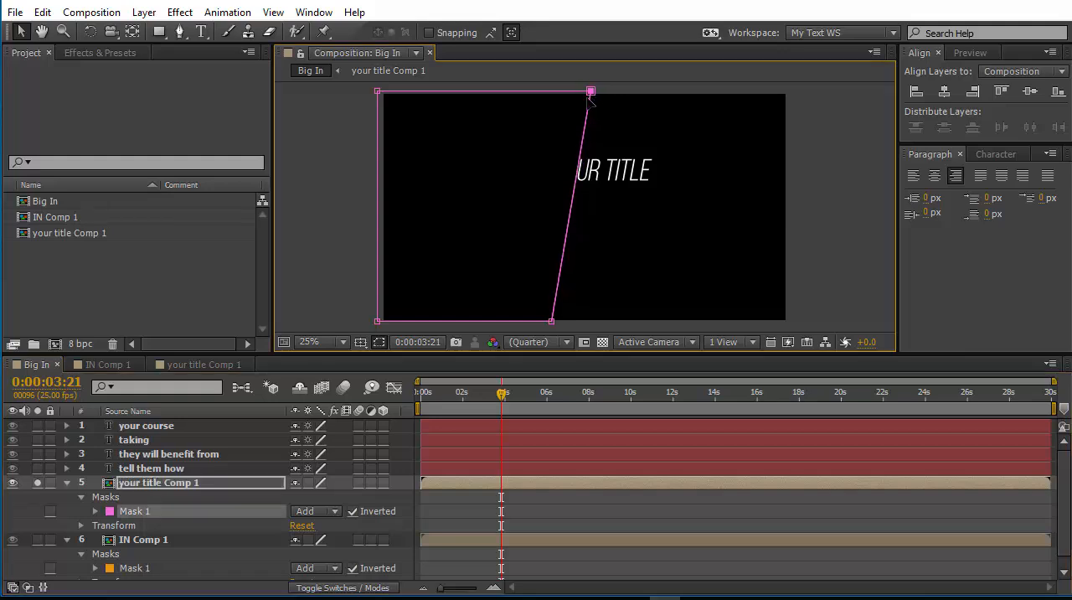
Shift the whole your title Comp 1 mask left until its slanted edge sits just before the Y of YOUR TITLE.
click(154, 513)
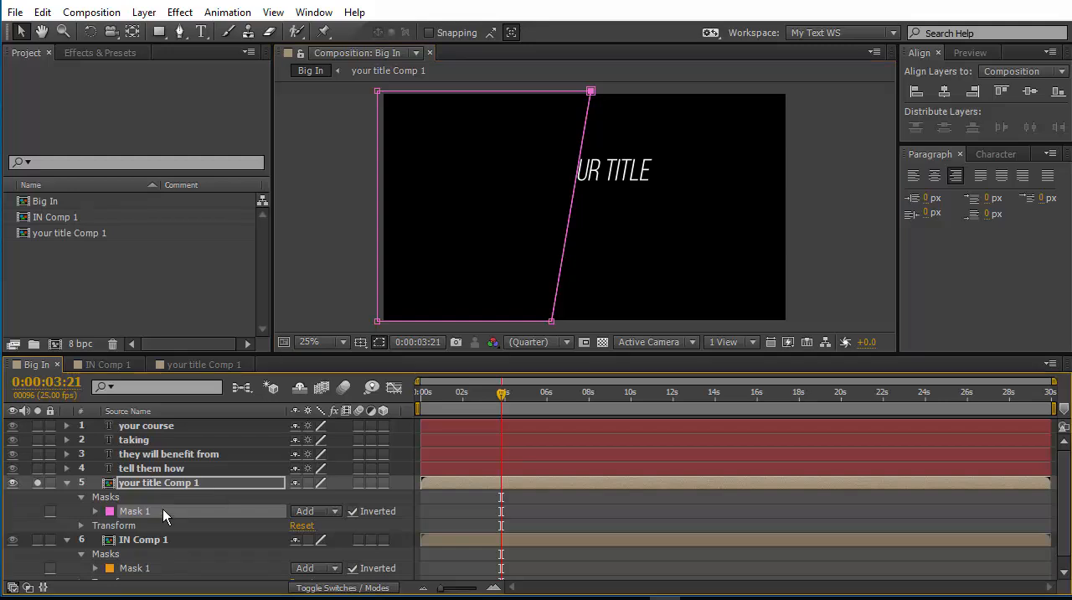
click(576, 497)
click(191, 512)
key(shift+Left)
key(shift+Left)
key(shift+Left)
key(shift+Left)
key(shift+Left)
key(shift+Left)
key(shift+Left)
key(shift+Left)
key(shift+Left)
key(shift+Left)
key(shift+Left)
key(shift+Left)
key(shift+Left)
key(shift+Left)
key(shift+Left)
key(shift+Left)
key(shift+Left)
key(shift+Left)
key(shift+Right)
key(shift+Right)
key(shift+Right)
key(shift+Right)
key(shift+Right)
key(shift+Right)
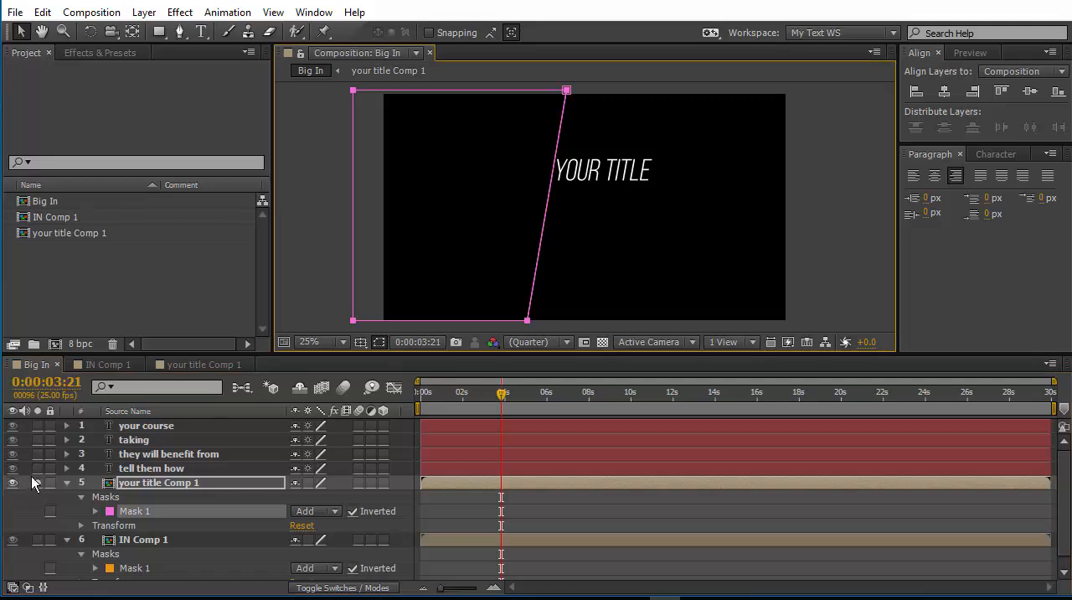
Preview your title Comp 1 on its own, and preview it again soloed together with IN Comp 1.
key(KP_0)
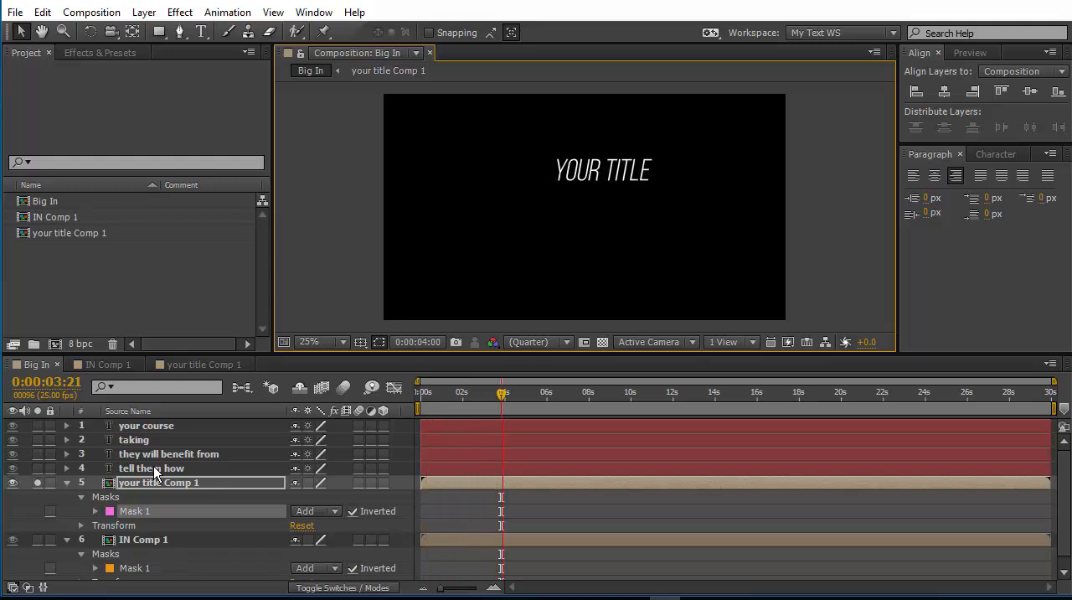
click(37, 484)
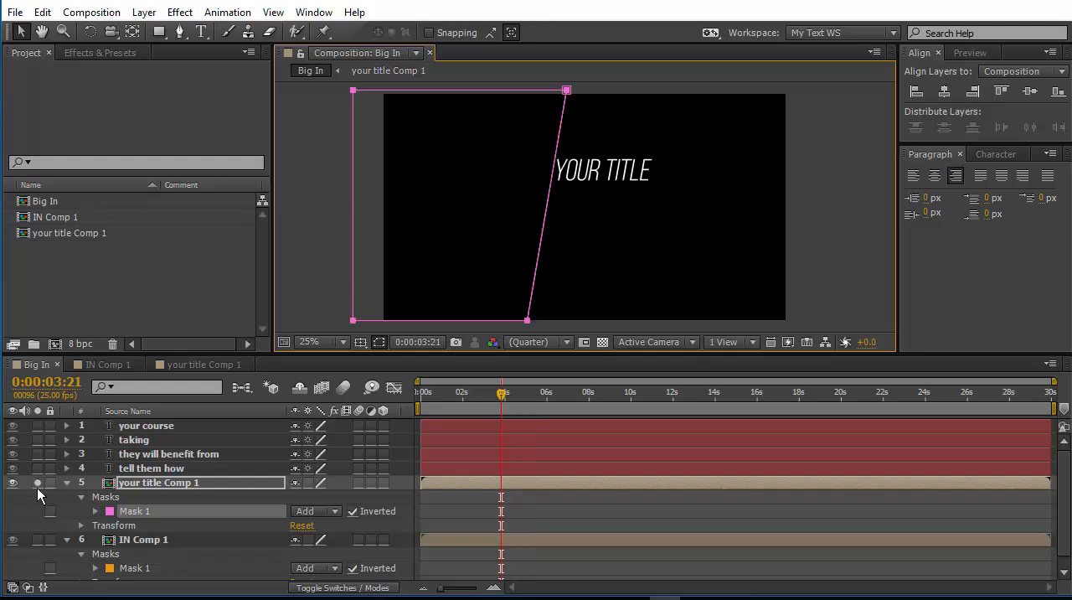
click(37, 484)
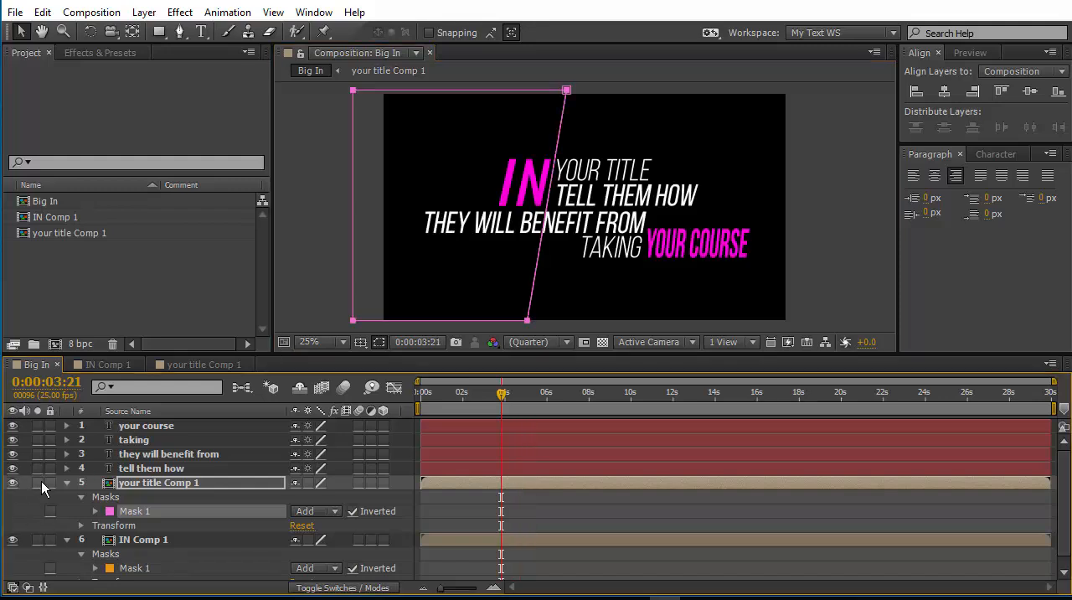
click(37, 482)
click(37, 539)
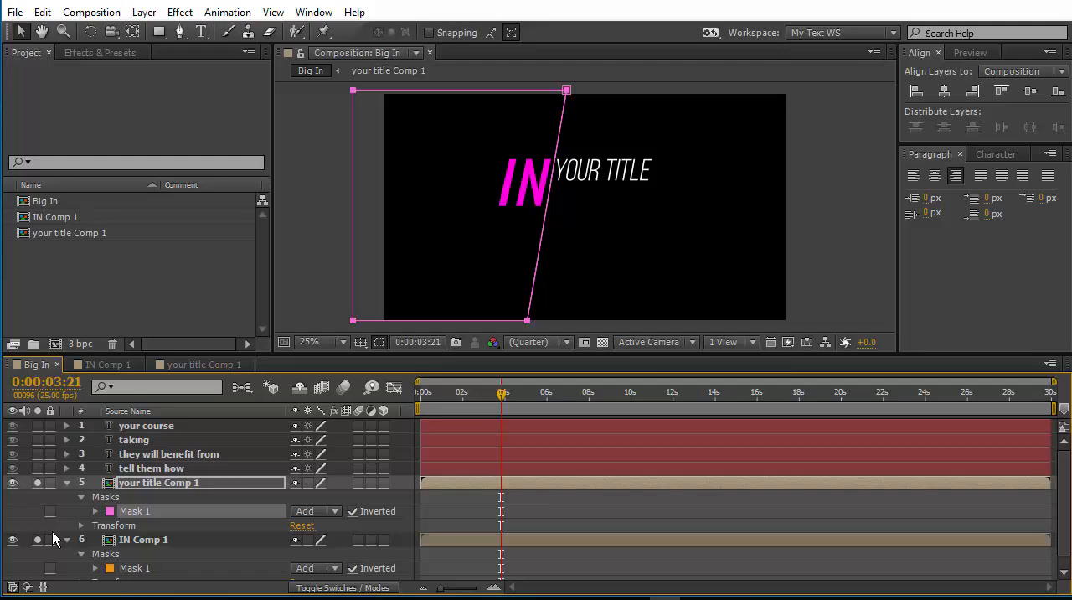
key(KP_0)
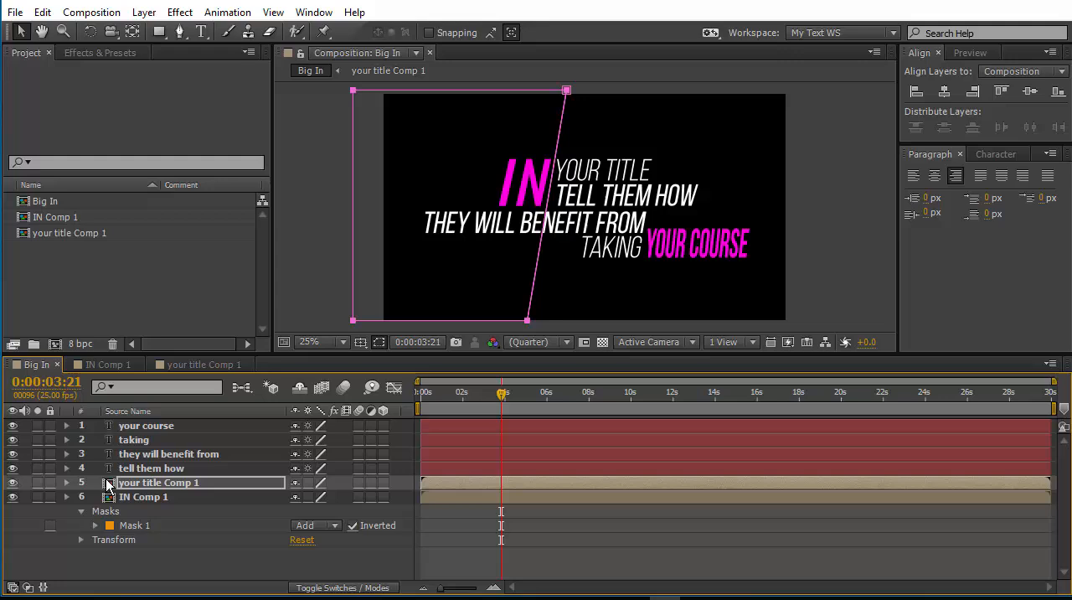
Solo the tell them how layer and pre-compose it as tell them how Comp 1, moving all attributes and opening the new composition.
click(137, 468)
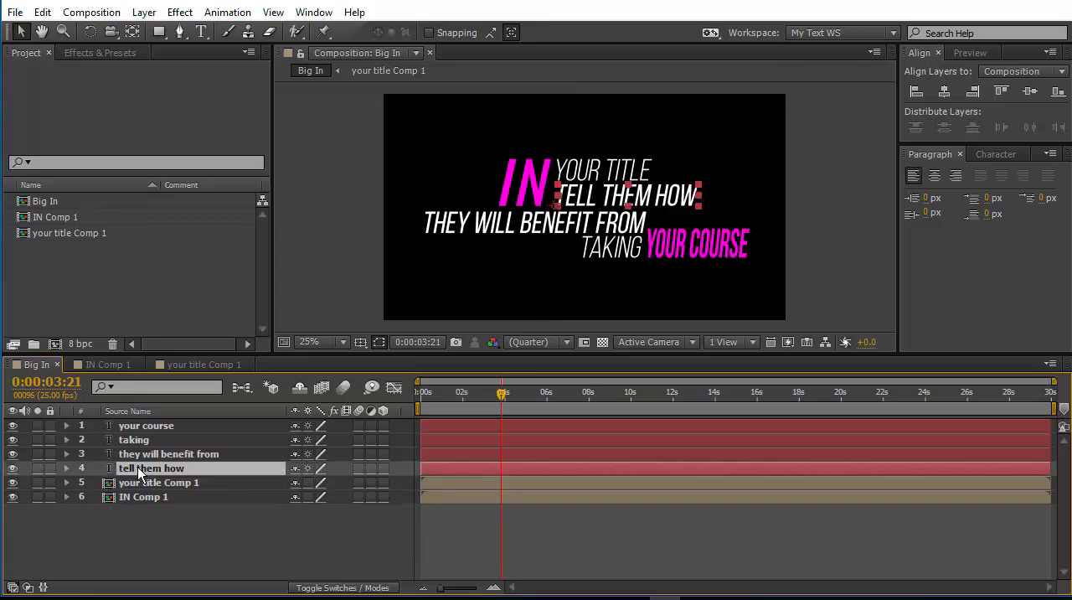
click(37, 469)
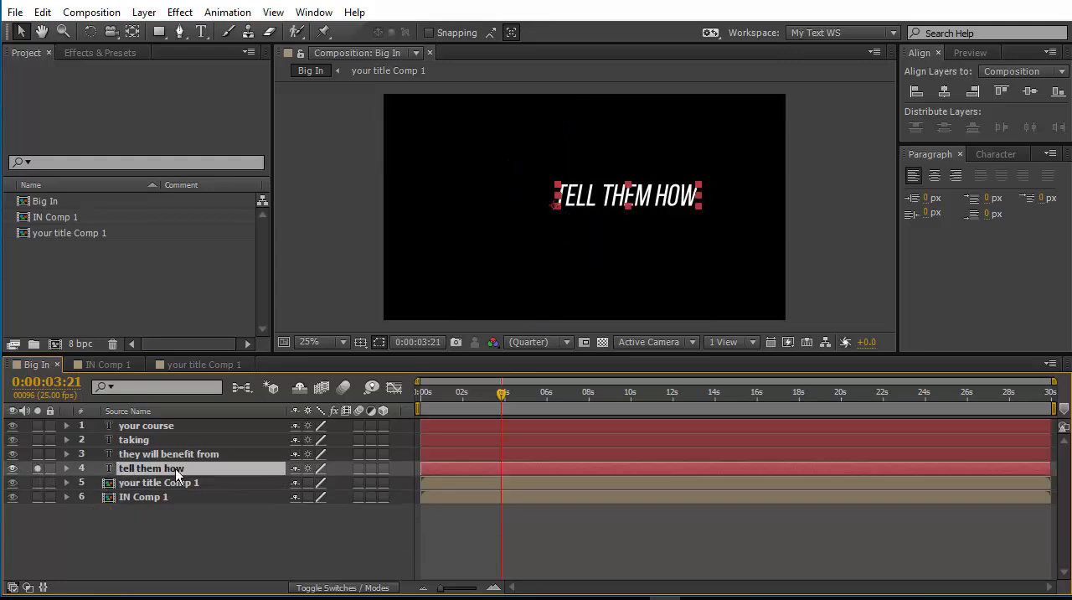
right_click(178, 474)
click(249, 505)
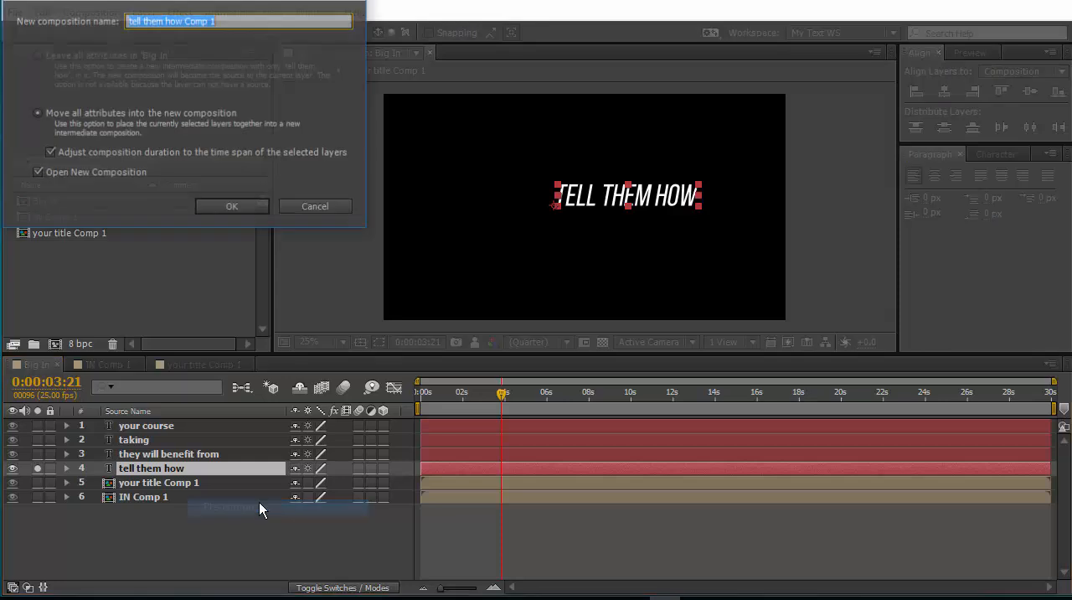
click(240, 210)
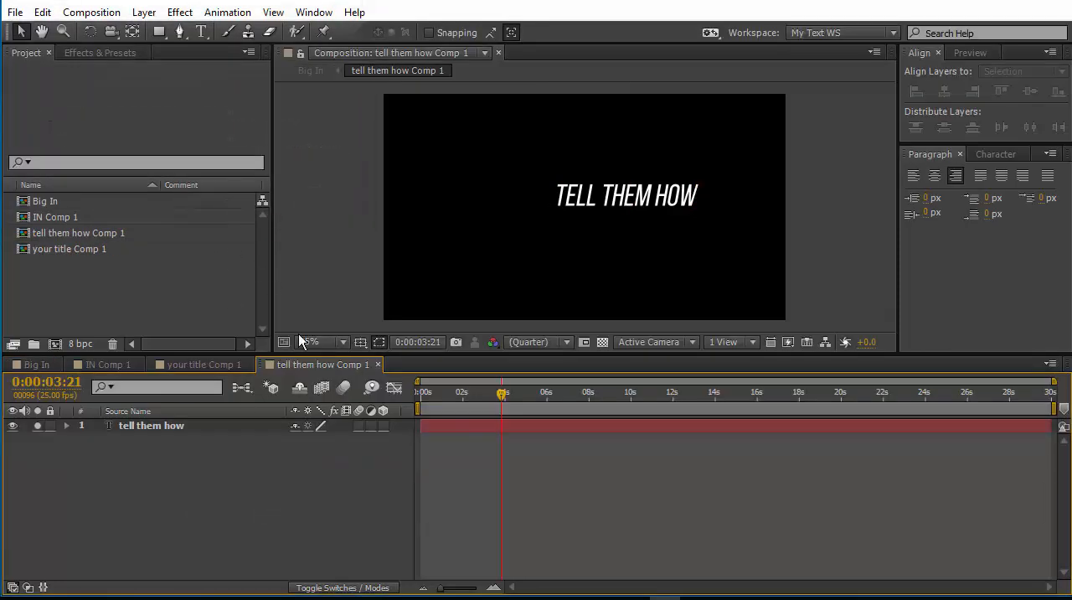
Keyframe the tell them how layer's position at 0:00:03:21, and move the text left to 88.3, 533.8 at frame 0.
click(159, 426)
key(p)
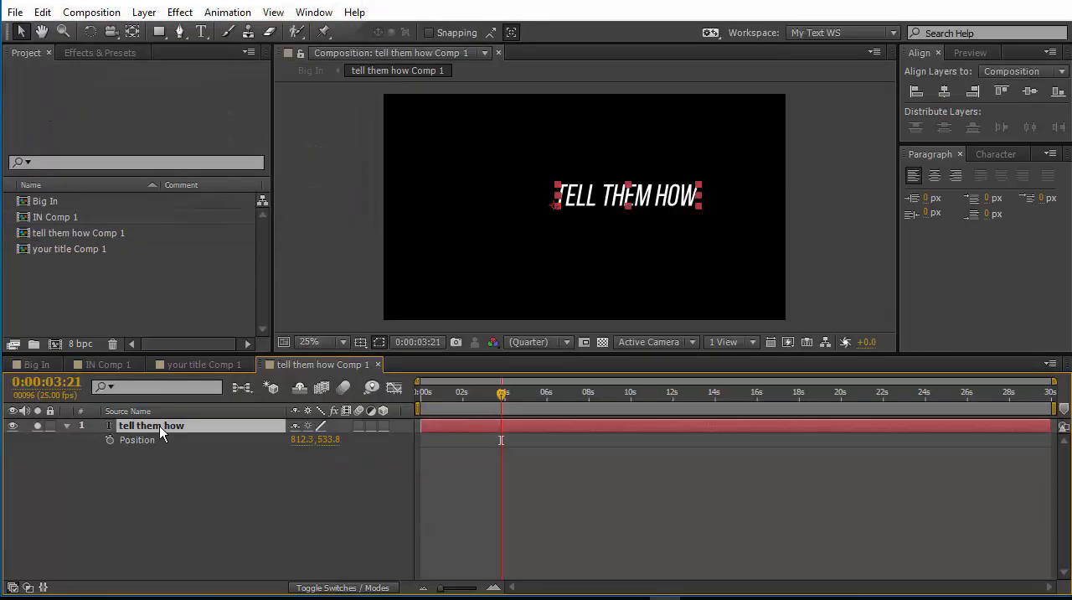
click(109, 440)
click(528, 358)
key(Home)
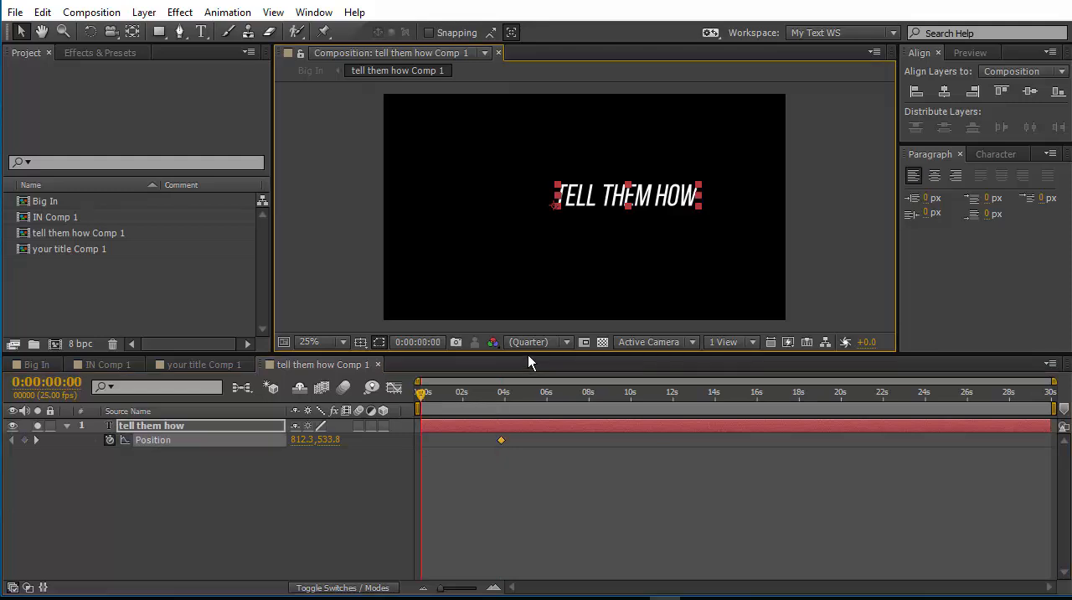
drag(581, 207, 427, 226)
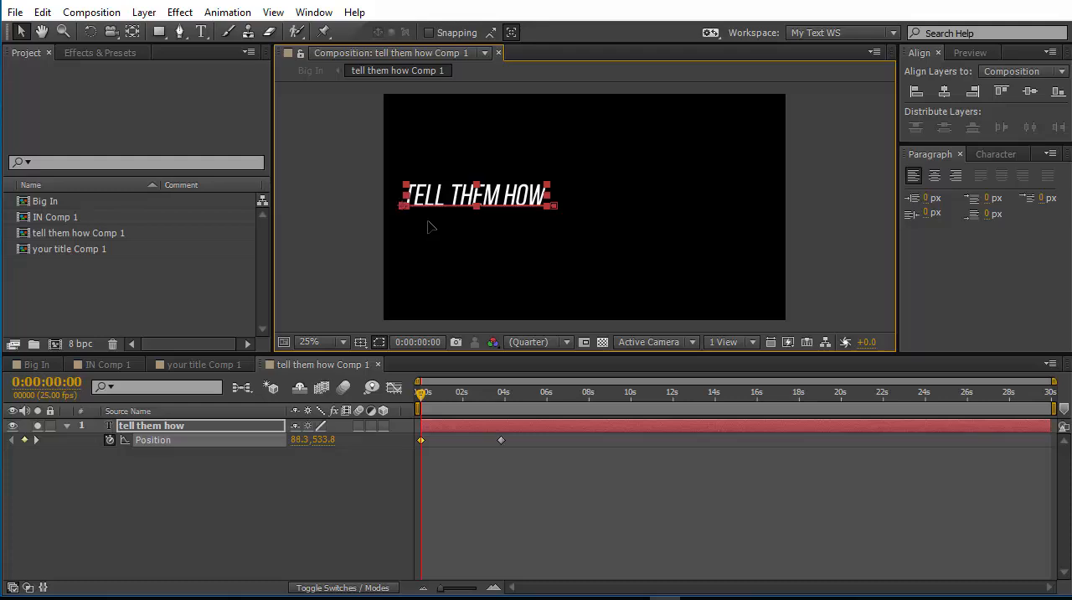
Apply Easy Ease In to the last position keyframe of the tell them how layer.
click(501, 440)
right_click(501, 439)
mouse_move(561, 430)
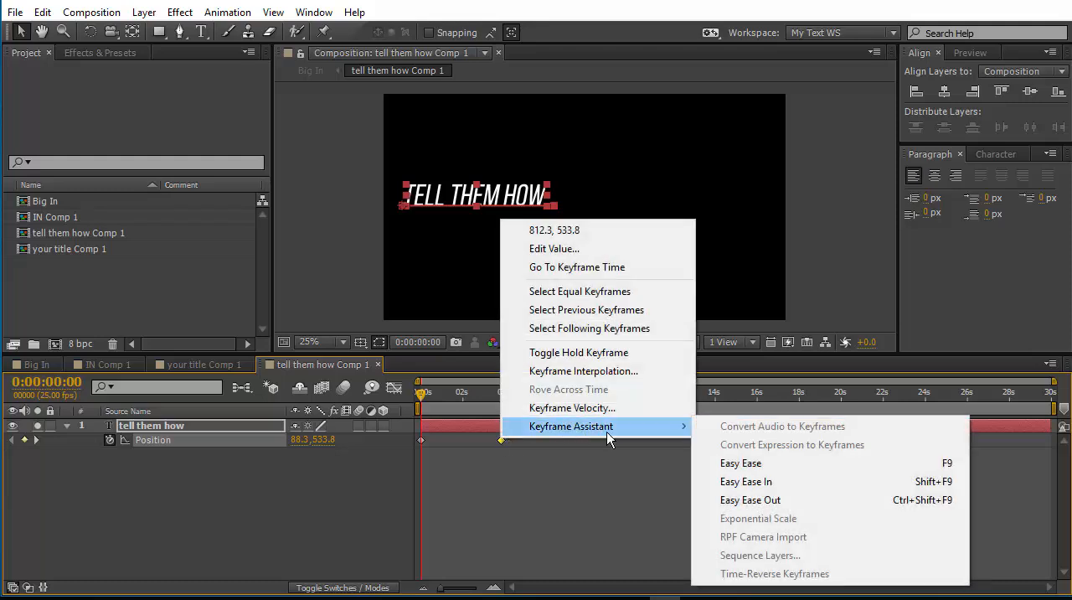
click(798, 481)
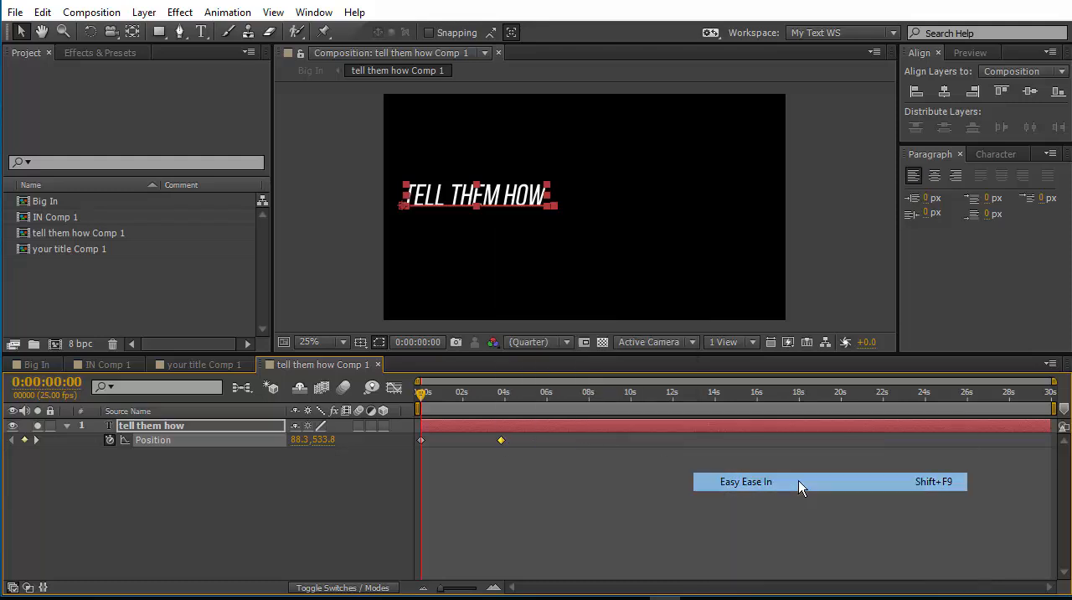
Reshape the tell them how speed graph to start fast and slow down, and move the last keyframe to about 0:00:05:24.
click(395, 387)
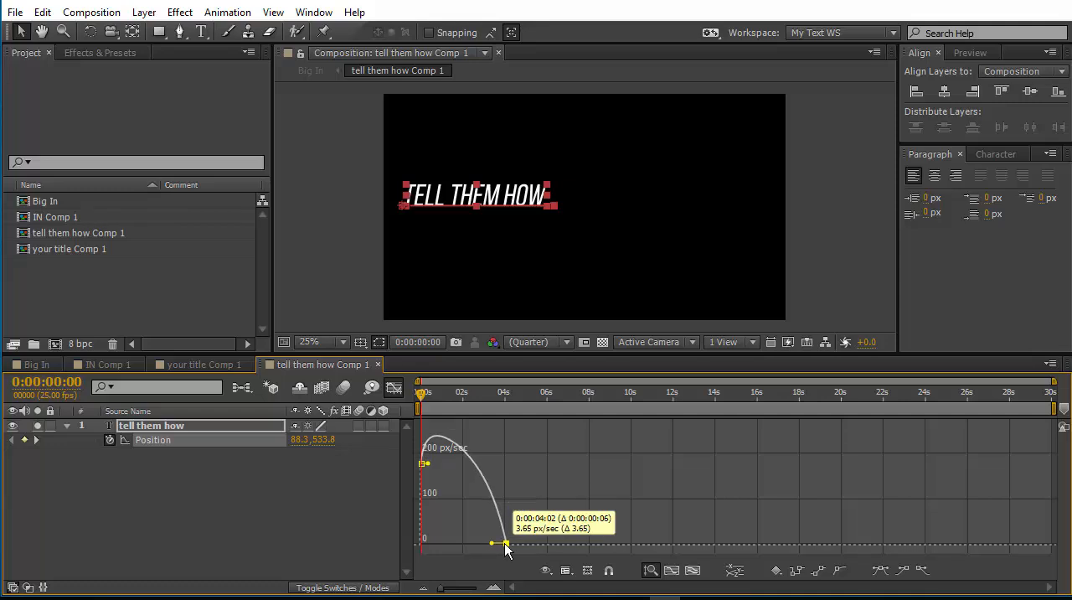
drag(488, 545, 416, 520)
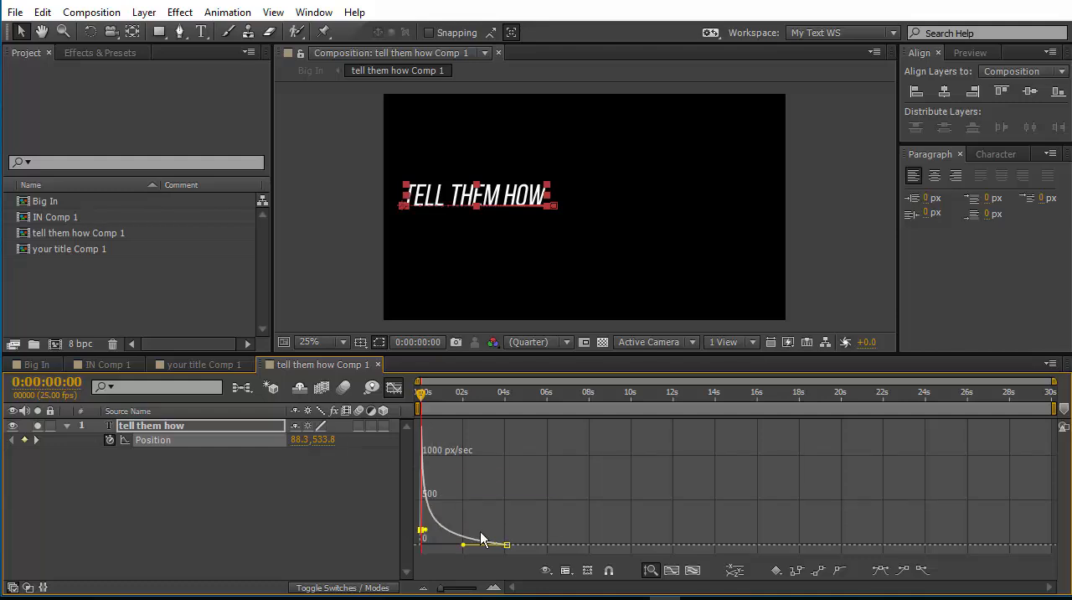
drag(506, 546, 548, 545)
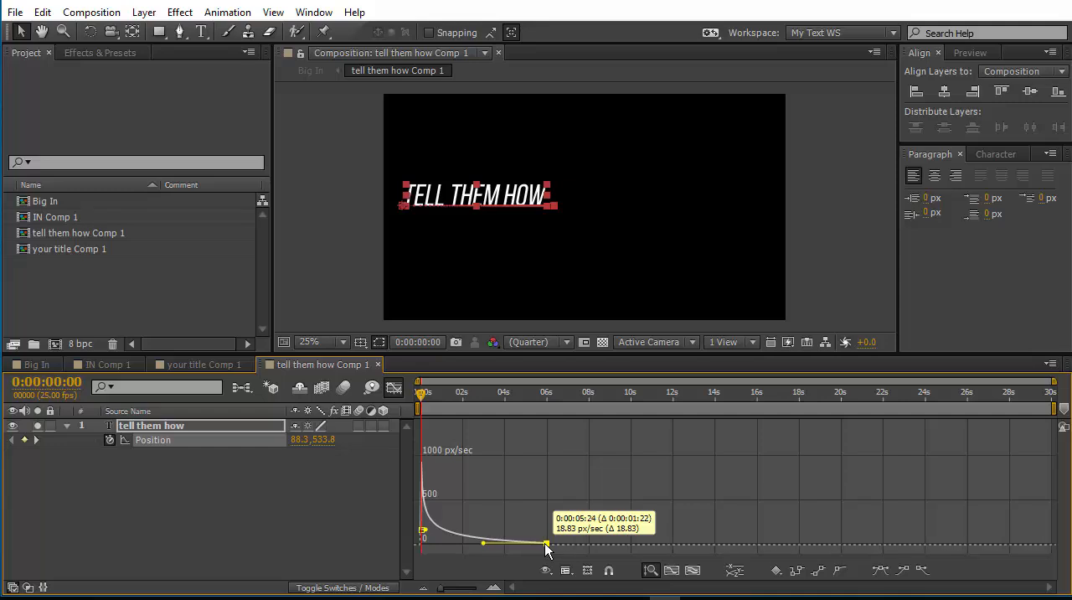
click(321, 519)
Return to the Big In composition and preview the tell them how Comp 1 animation.
click(34, 366)
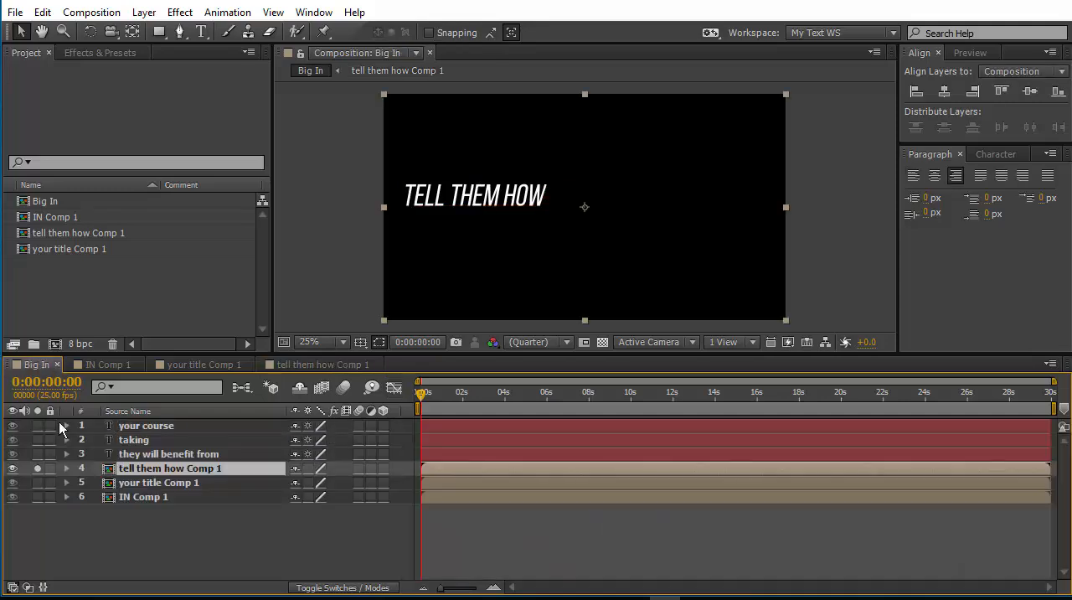
key(space)
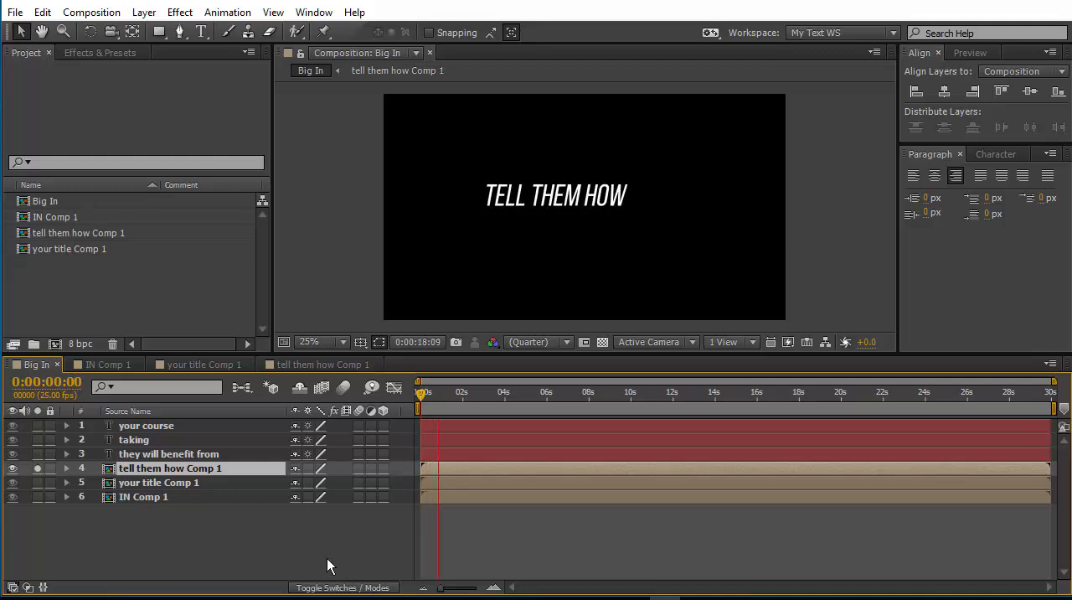
key(space)
Draw an inverted rectangular mask on tell them how Comp 1 left of the text as placed at 0:00:05:05, and slant its right edge.
key(q)
drag(381, 92, 550, 319)
drag(421, 393, 532, 413)
click(352, 497)
key(v)
drag(550, 319, 514, 321)
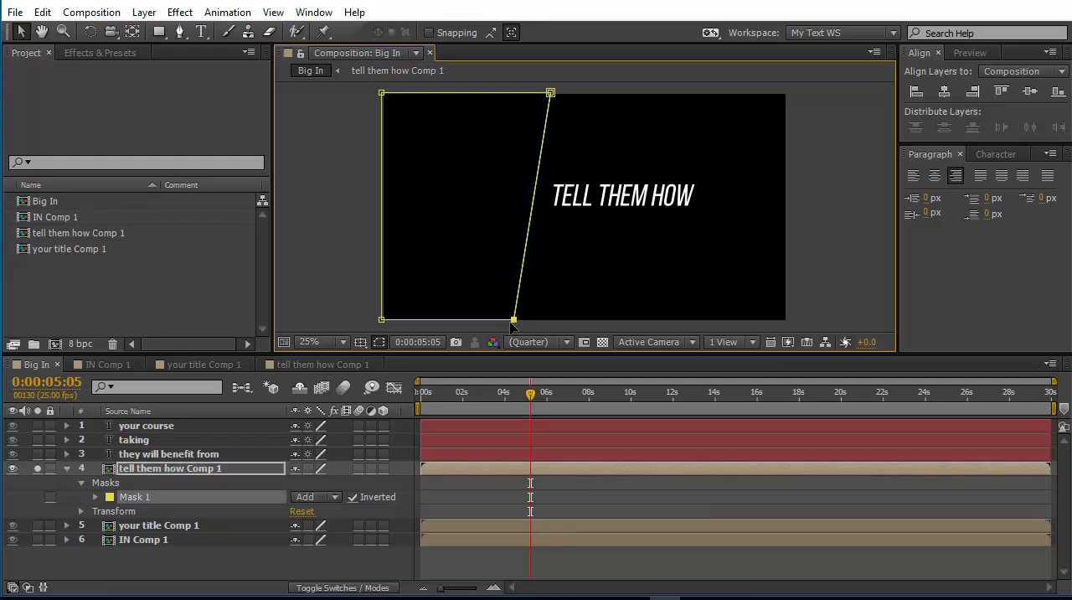
Shift the tell them how Comp 1 mask right against the text, and extend its left side just past the frame edge.
click(223, 566)
click(192, 497)
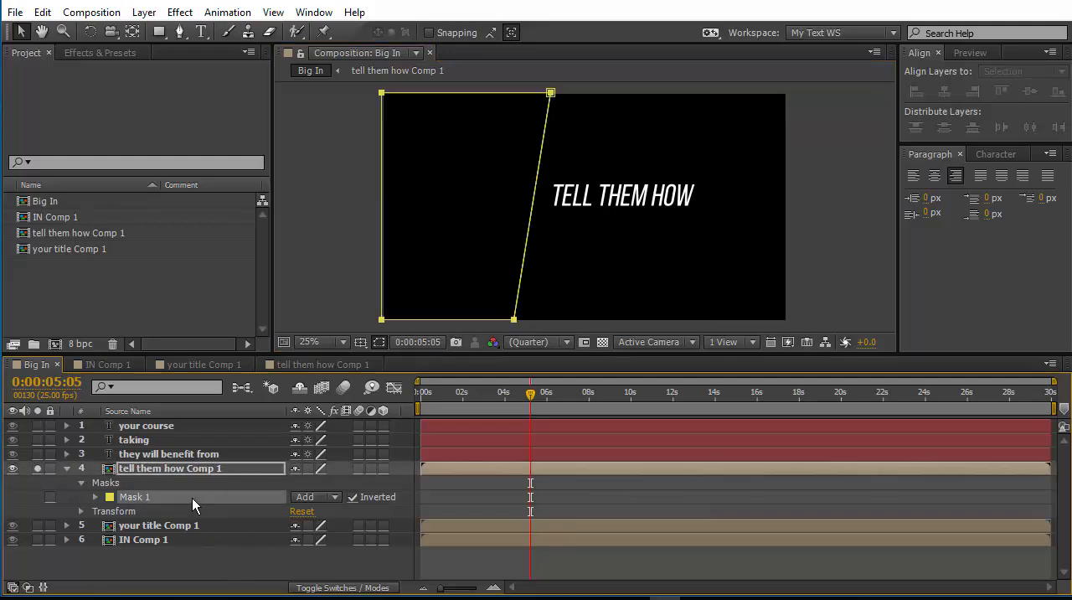
drag(535, 183, 548, 184)
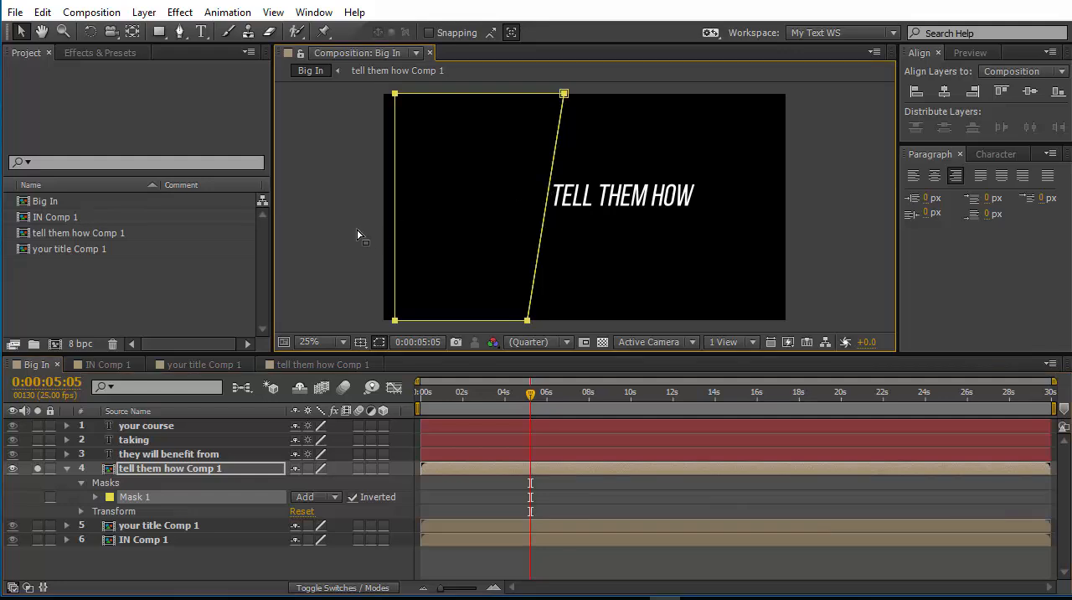
click(395, 228)
drag(398, 227, 382, 228)
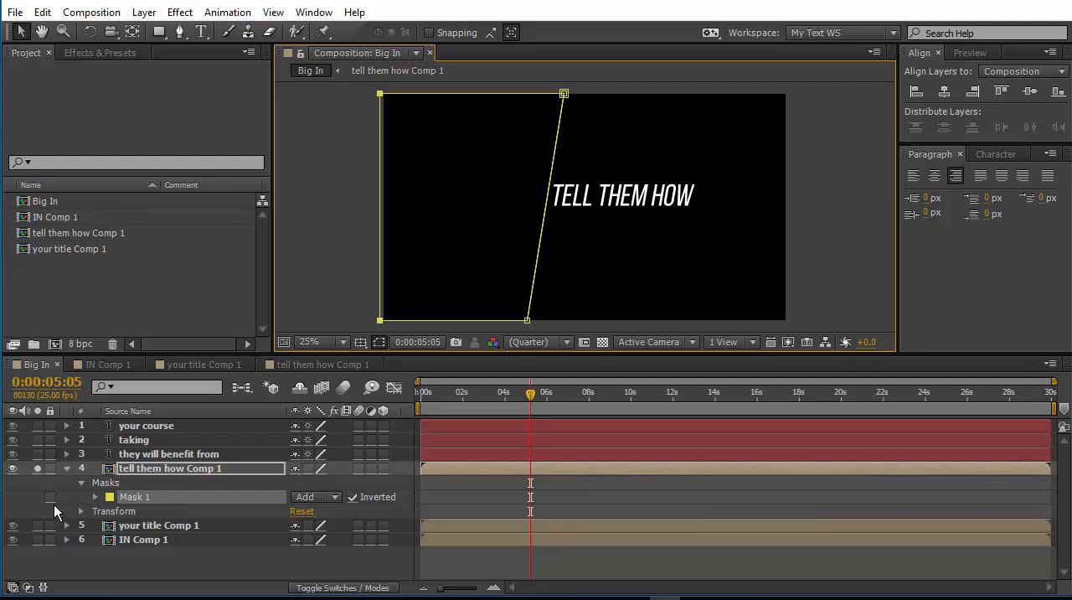
Unsolo tell them how Comp 1 and preview the Big In composition with all layers.
click(36, 468)
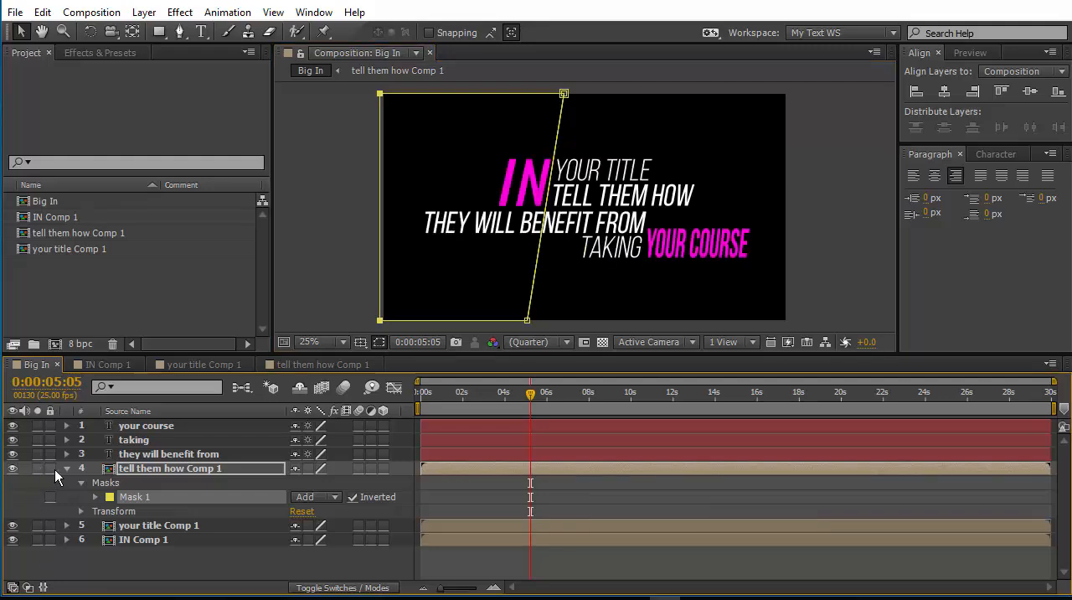
key(space)
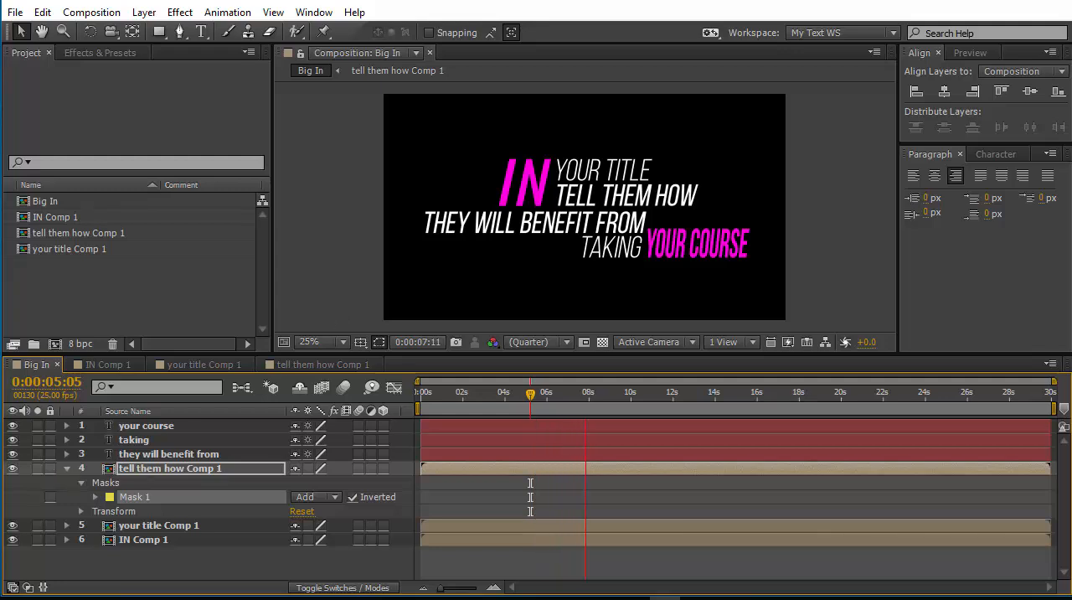
key(space)
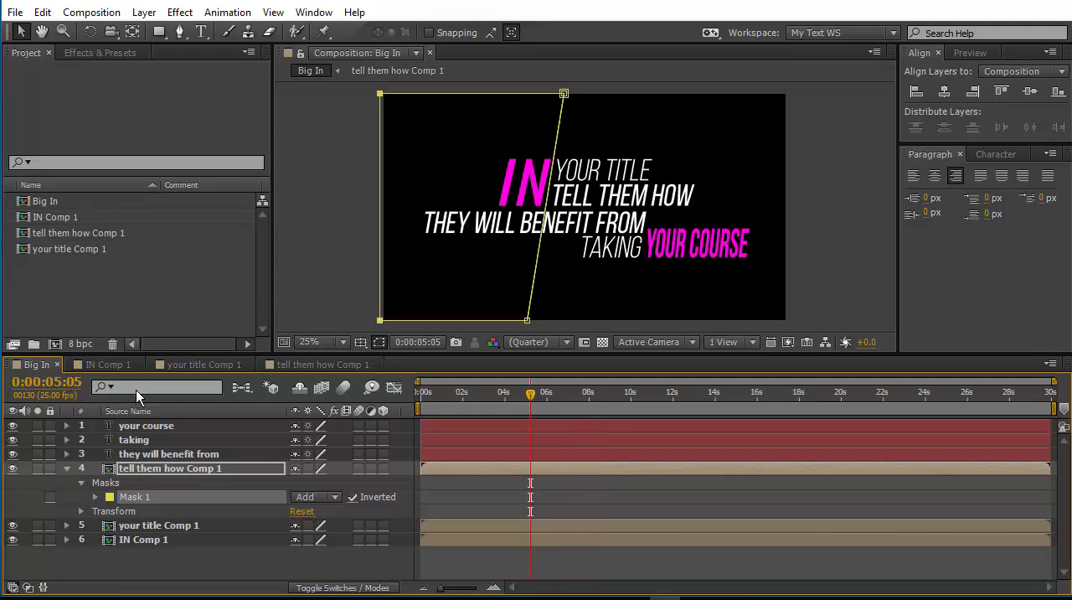
Solo the they will benefit from layer and pre-compose it as they will benefit from Comp 1, moving all attributes and opening it.
click(126, 455)
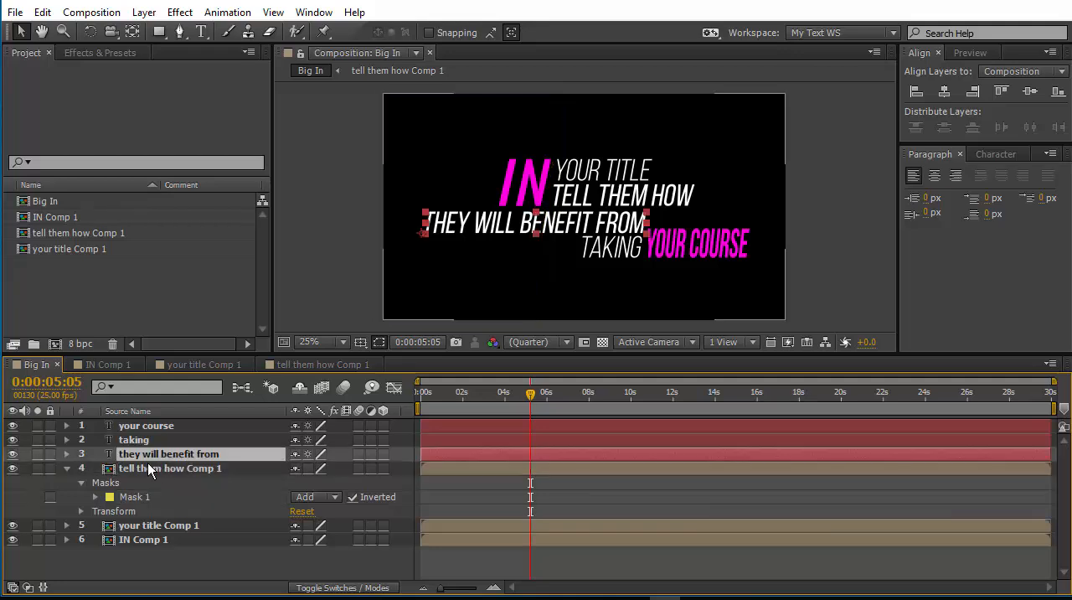
click(40, 458)
right_click(131, 454)
click(183, 506)
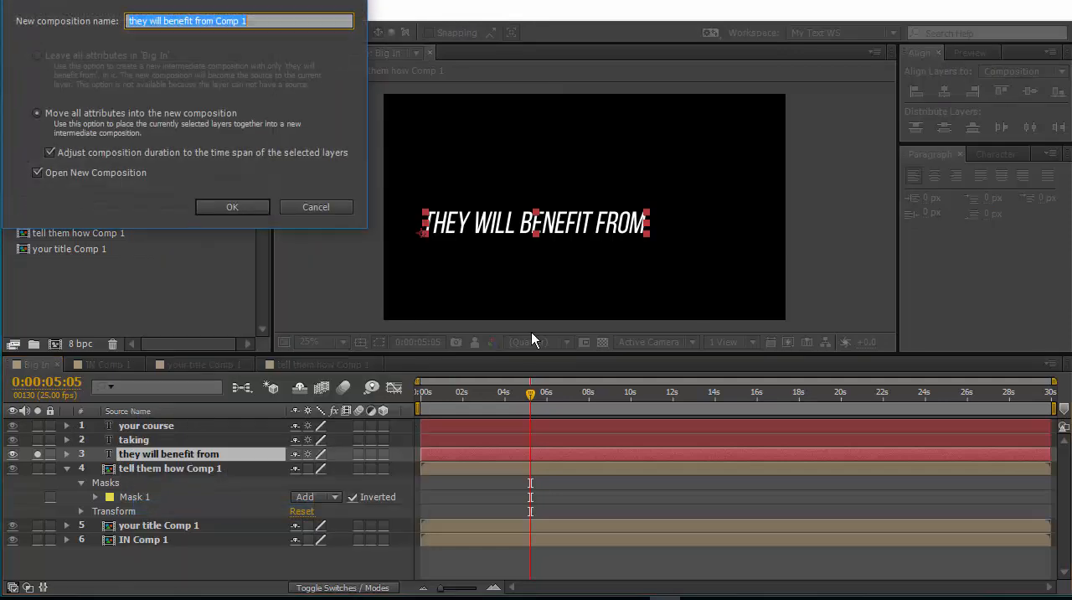
click(249, 209)
Add a position keyframe to the they will benefit from layer at 0:00:05:05.
key(p)
click(110, 440)
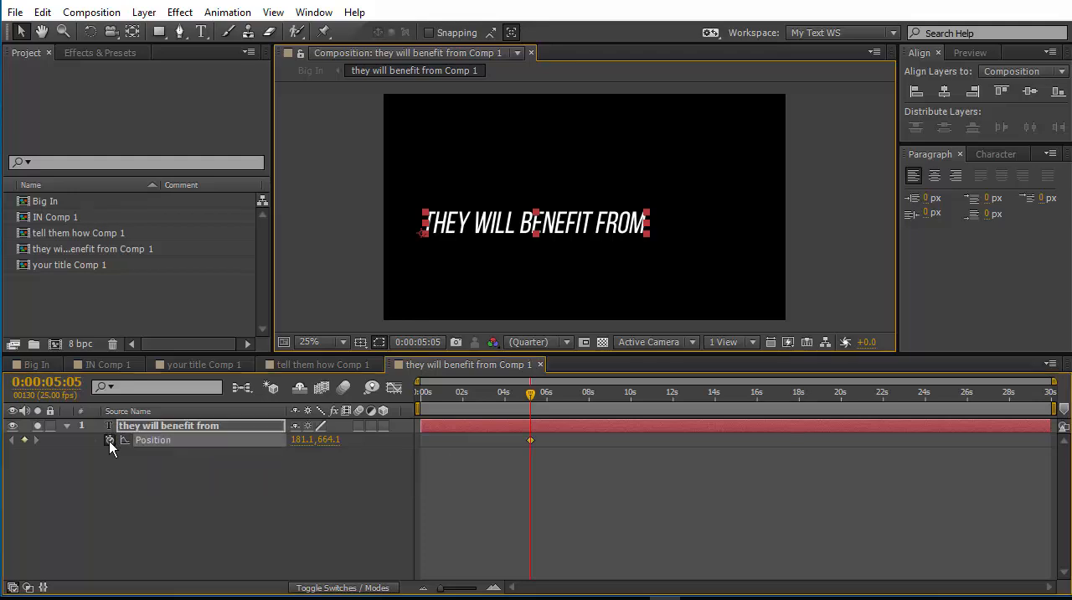
drag(506, 228, 244, 268)
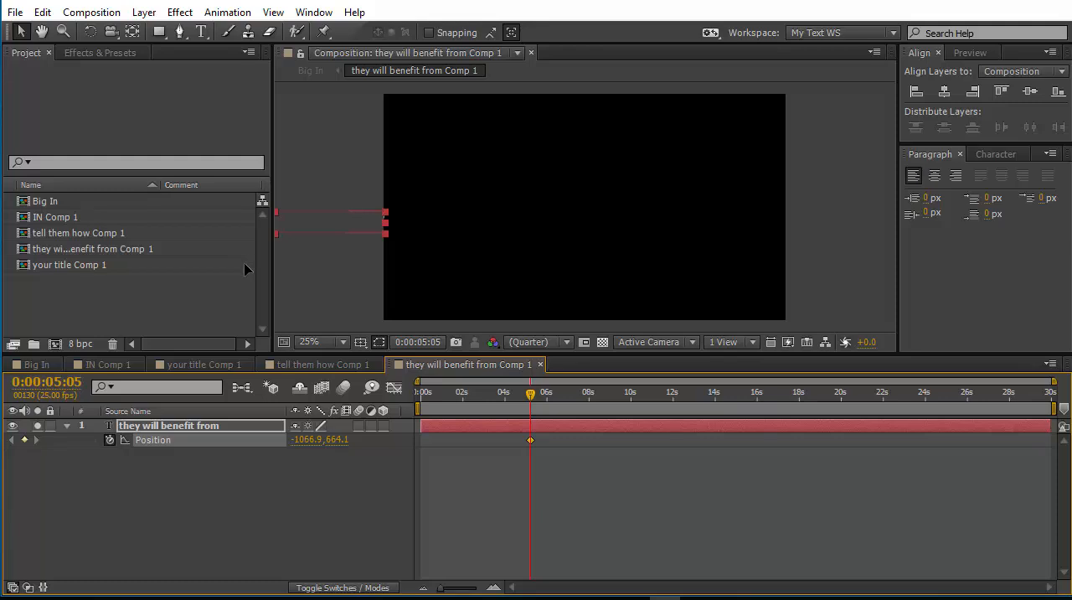
key(ctrl+z)
click(110, 440)
click(109, 439)
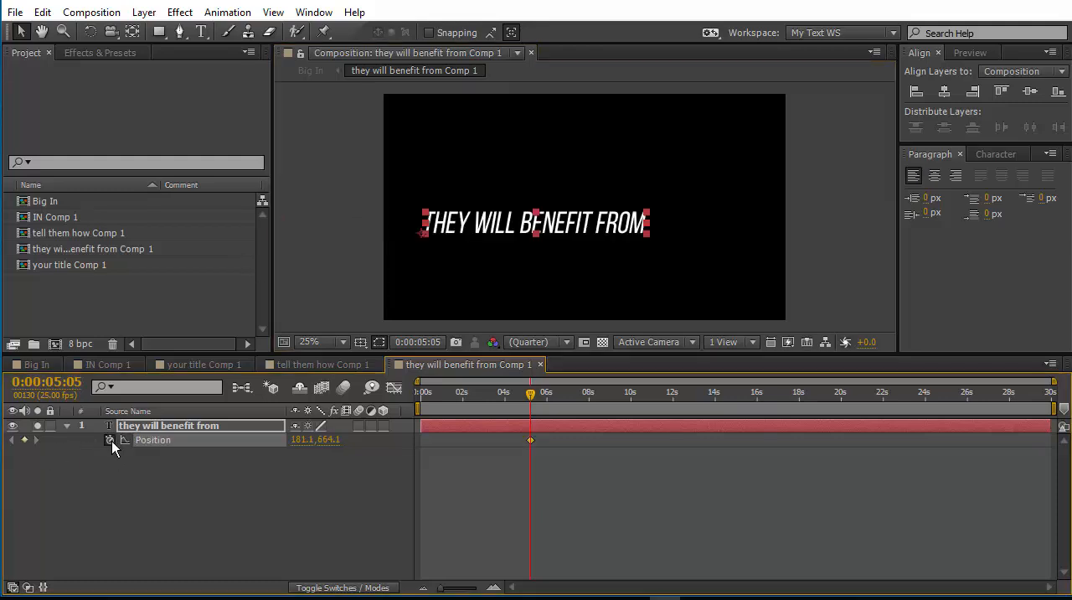
Keyframe the they will benefit from text shifted left to about -886.9, 664.1 at 0:00:00:00, and apply Easy Ease In to its 0:00:05:05 keyframe.
key(Home)
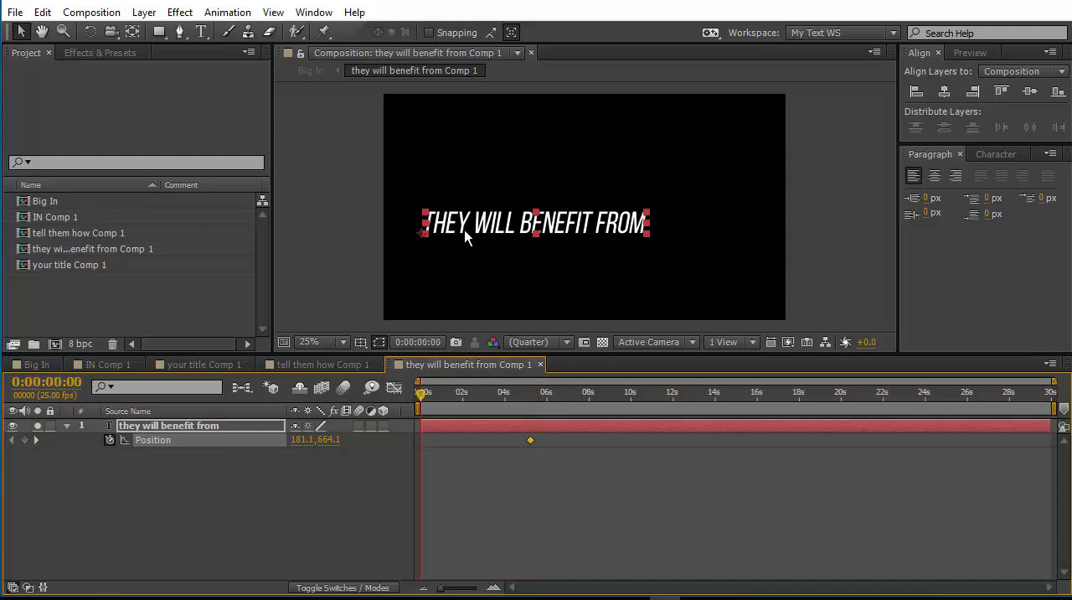
drag(462, 234, 236, 254)
right_click(530, 440)
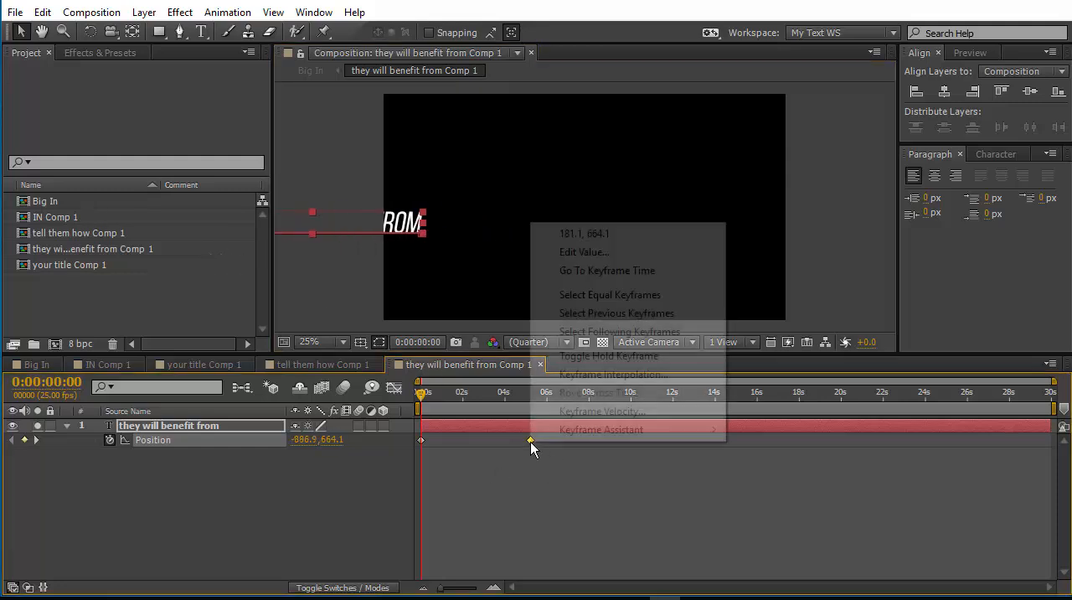
mouse_move(610, 430)
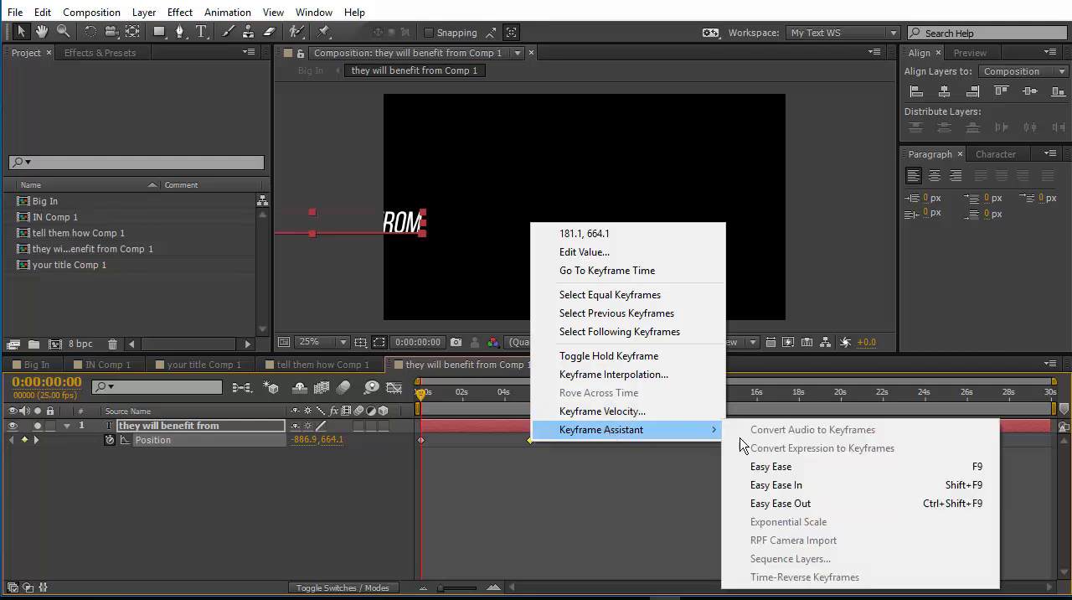
click(803, 487)
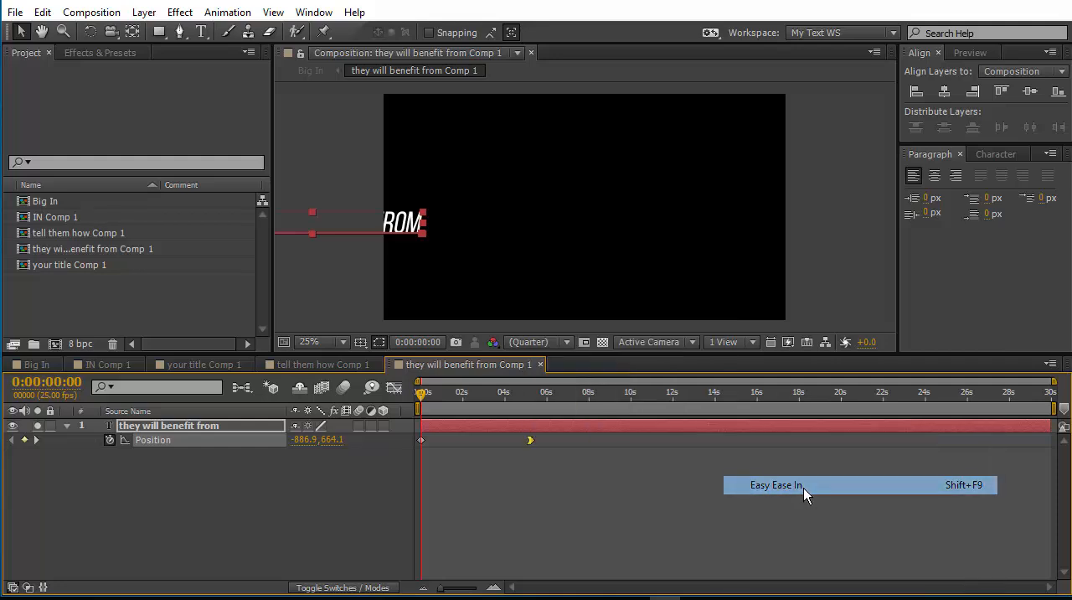
In the speed graph, move the last position keyframe to about 4 seconds and lengthen its incoming ease for a fast start and slow finish.
click(394, 388)
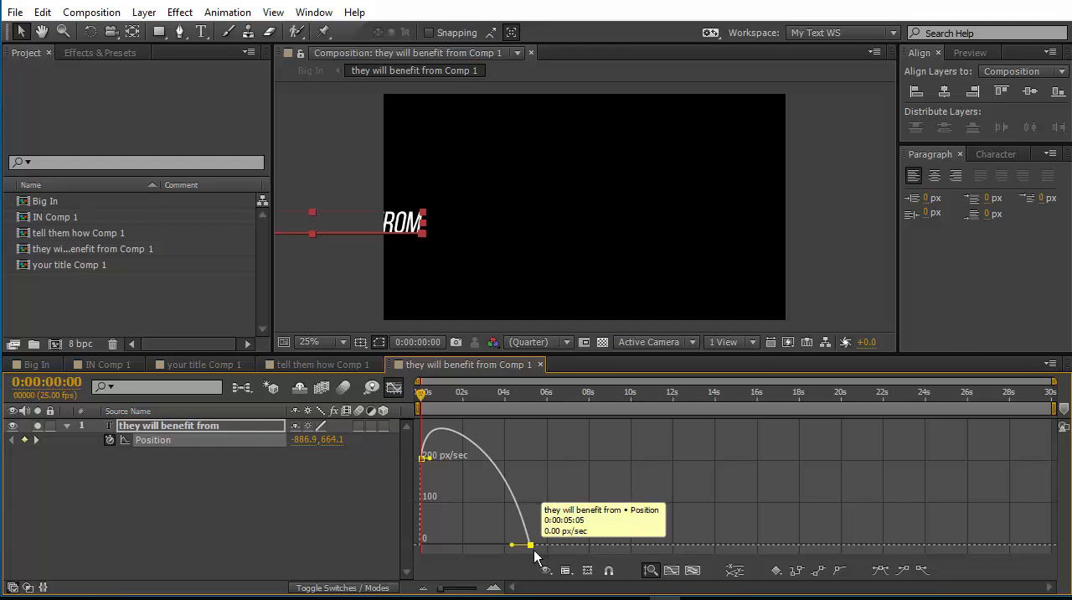
mouse_move(508, 549)
mouse_down()
mouse_move(484, 558)
mouse_move(546, 556)
mouse_move(507, 559)
mouse_up()
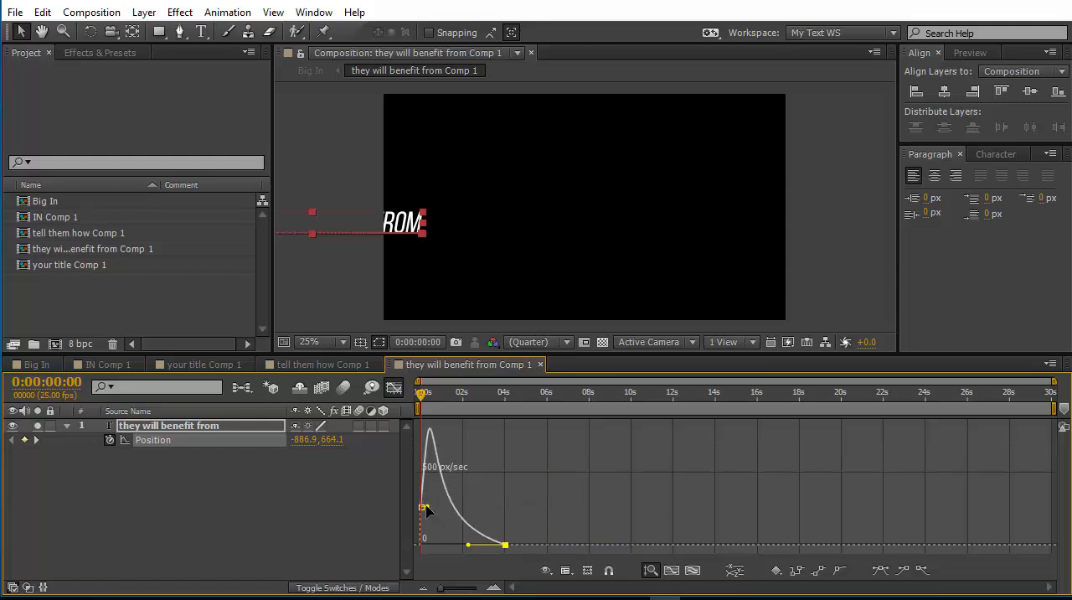
click(331, 489)
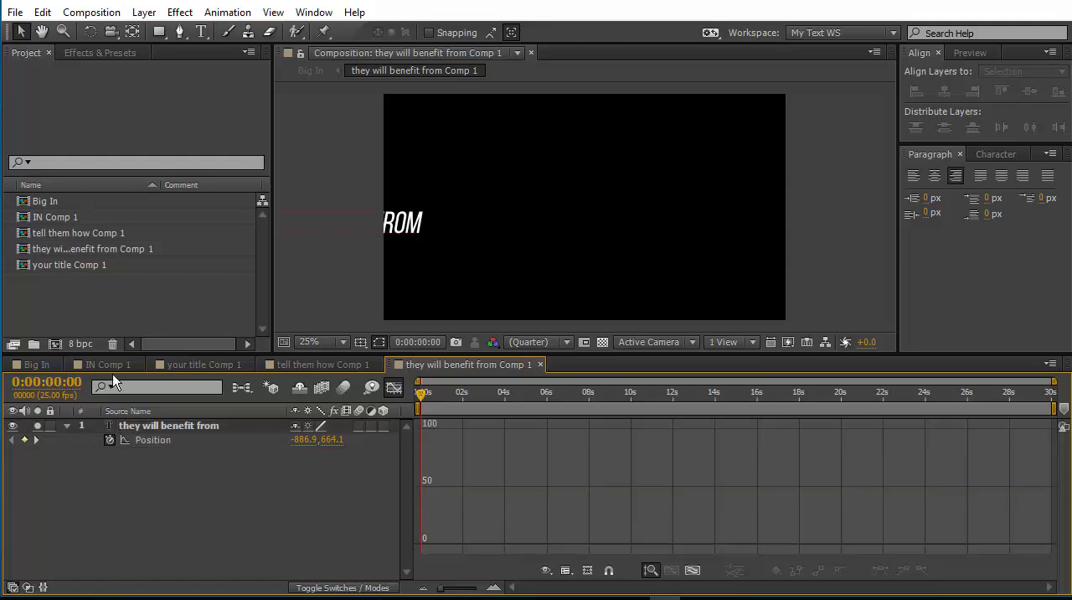
In Big In at 0:00:05:00, draw an inverted rectangular mask on they will benefit from Comp 1, covering the frame's left side up to the text.
click(59, 364)
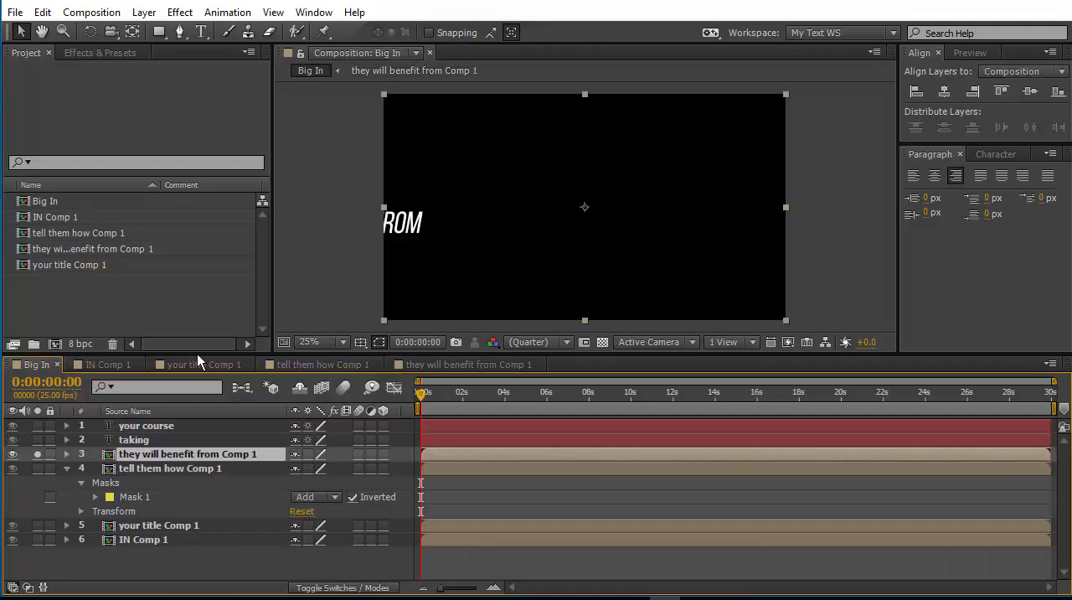
drag(421, 394, 527, 417)
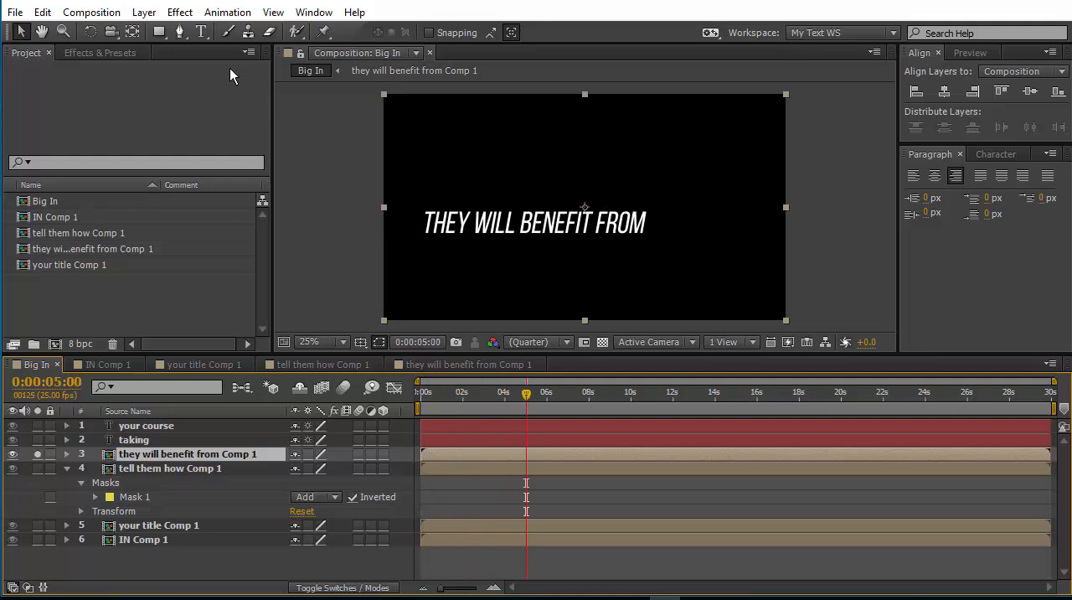
click(159, 31)
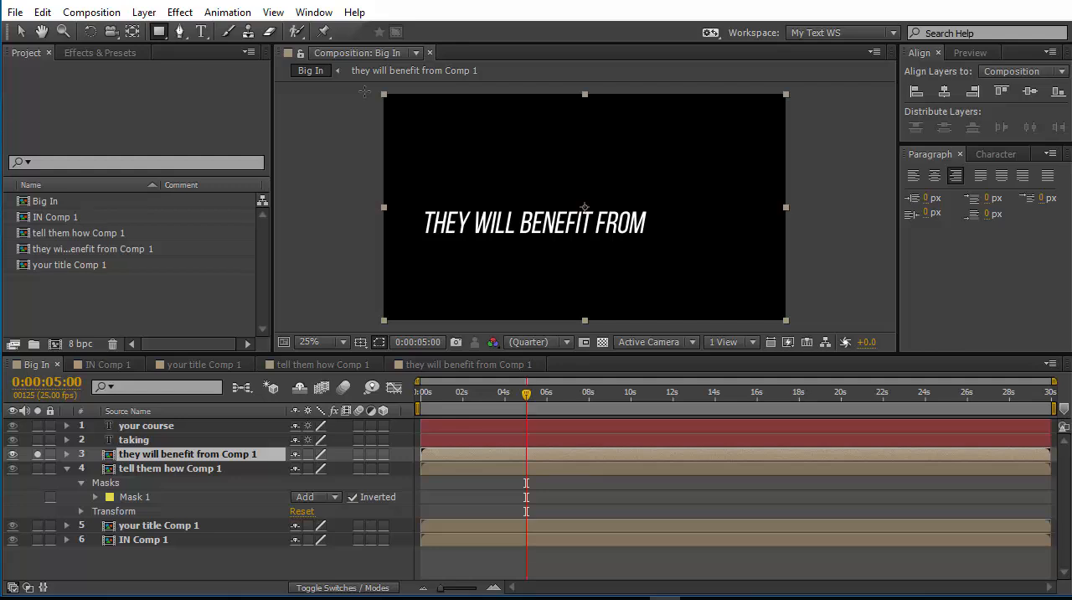
drag(369, 94, 427, 319)
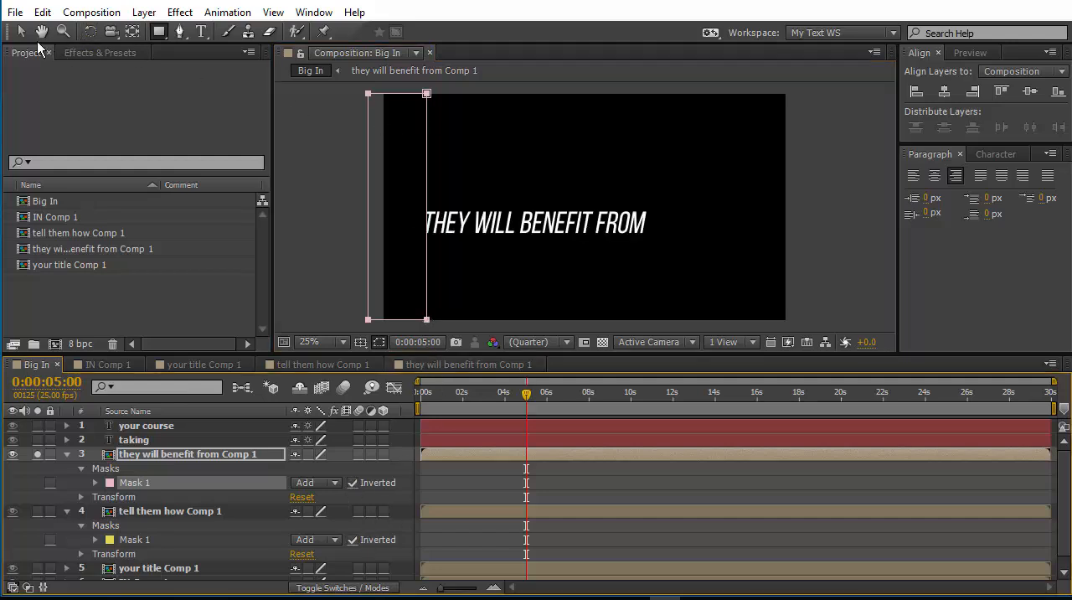
Extend the they will benefit from Comp 1 mask further past the left frame edge, and slant its right edge just clear of the text.
key(v)
drag(427, 205, 419, 205)
click(386, 186)
drag(419, 94, 458, 95)
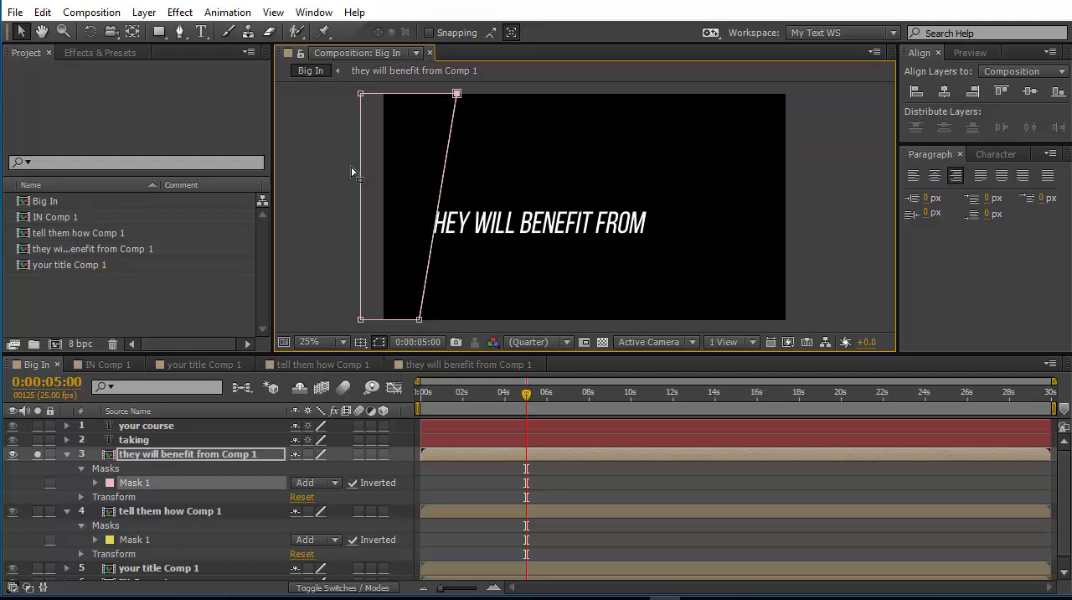
drag(427, 278, 412, 278)
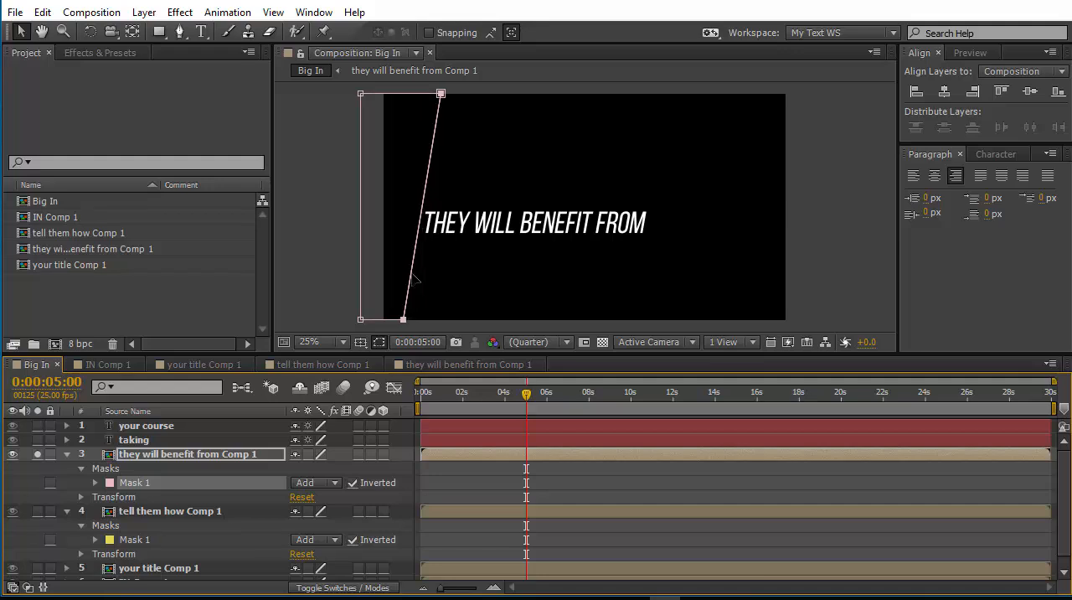
click(385, 286)
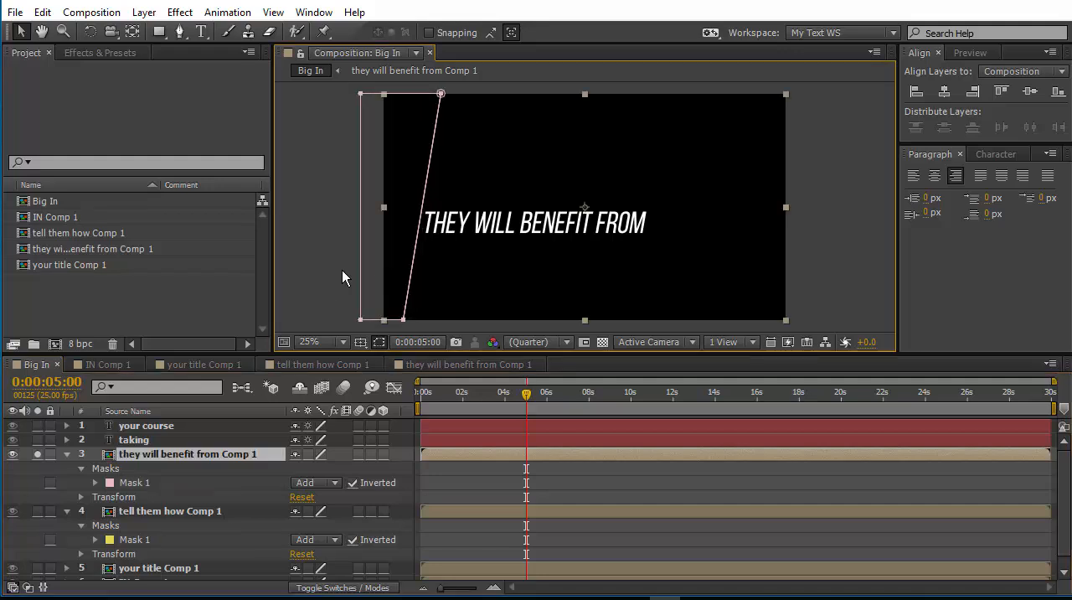
Preview they will benefit from Comp 1 on its own, and unsolo it to preview the Big In composition with all layers.
key(space)
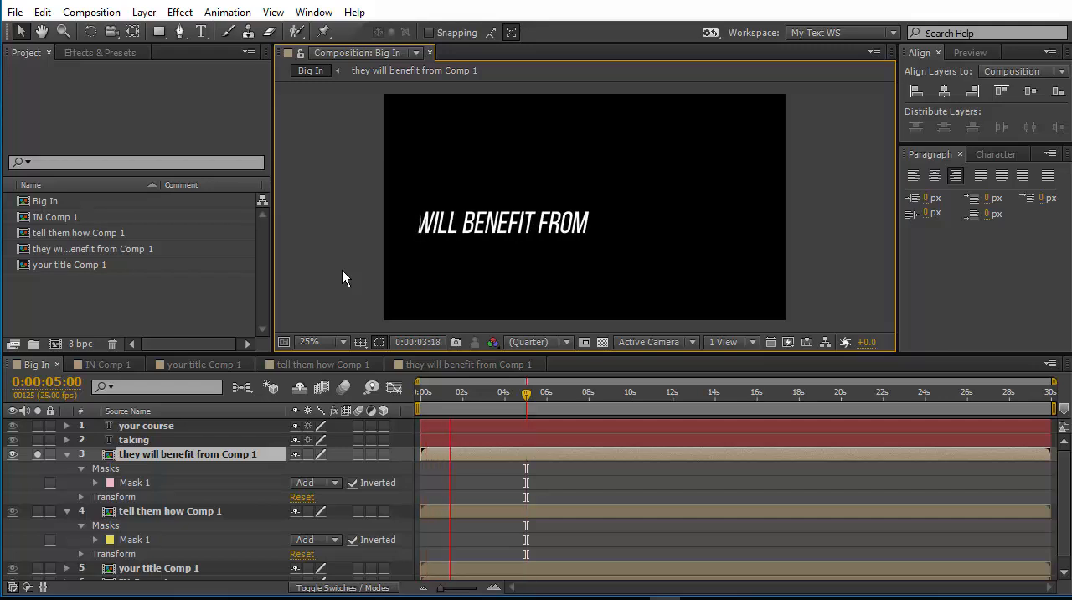
click(37, 456)
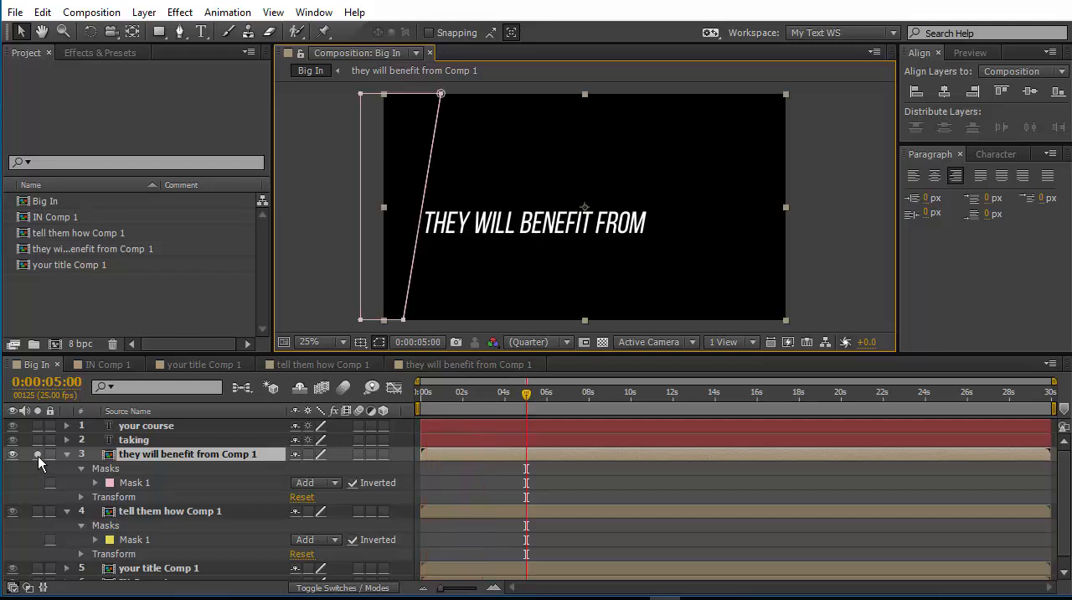
click(38, 453)
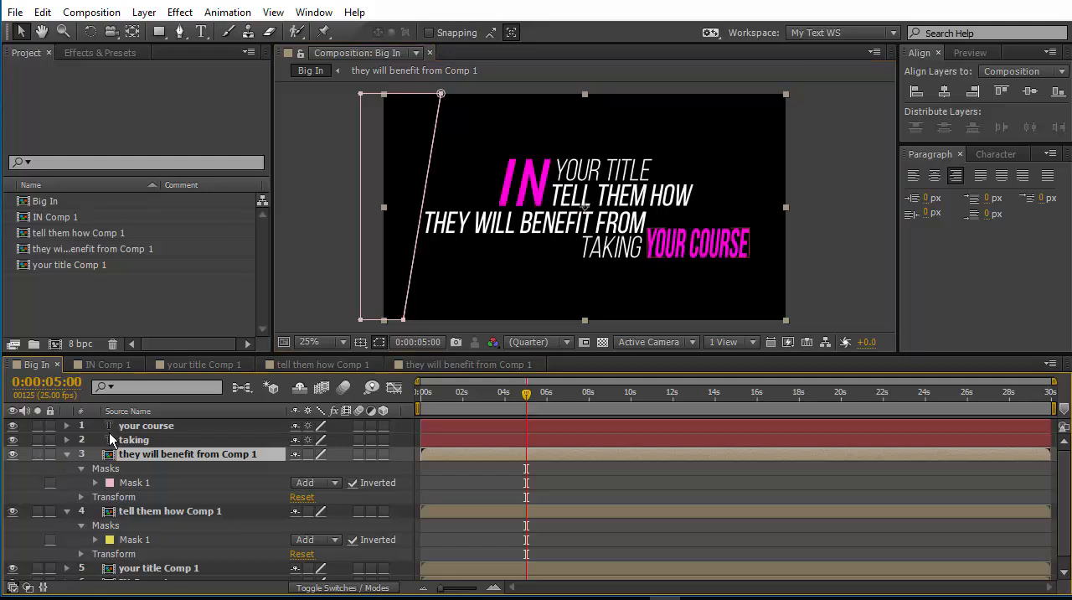
key(KP_0)
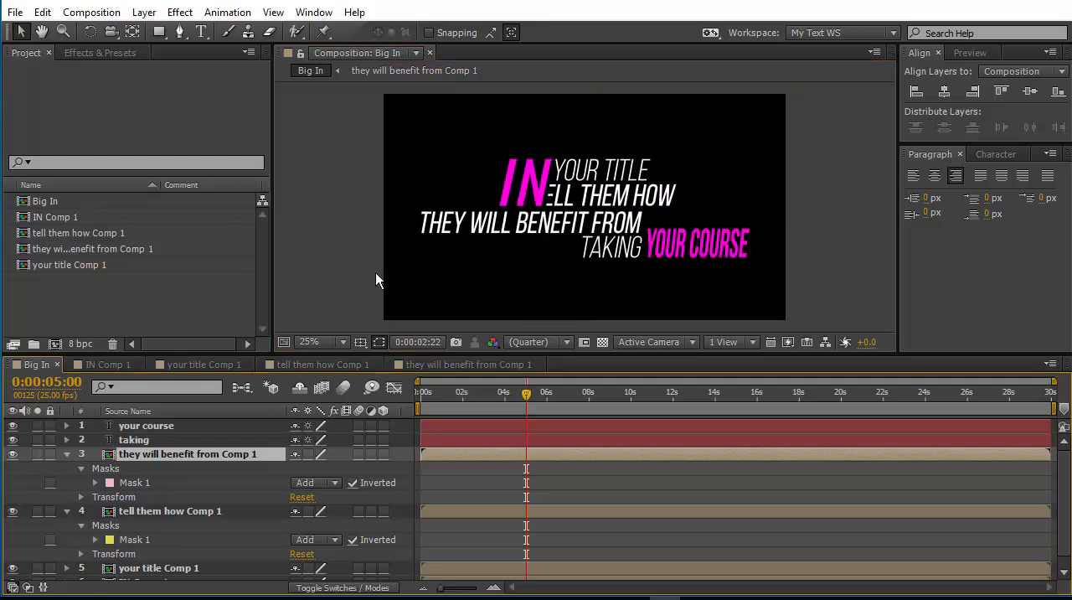
key(space)
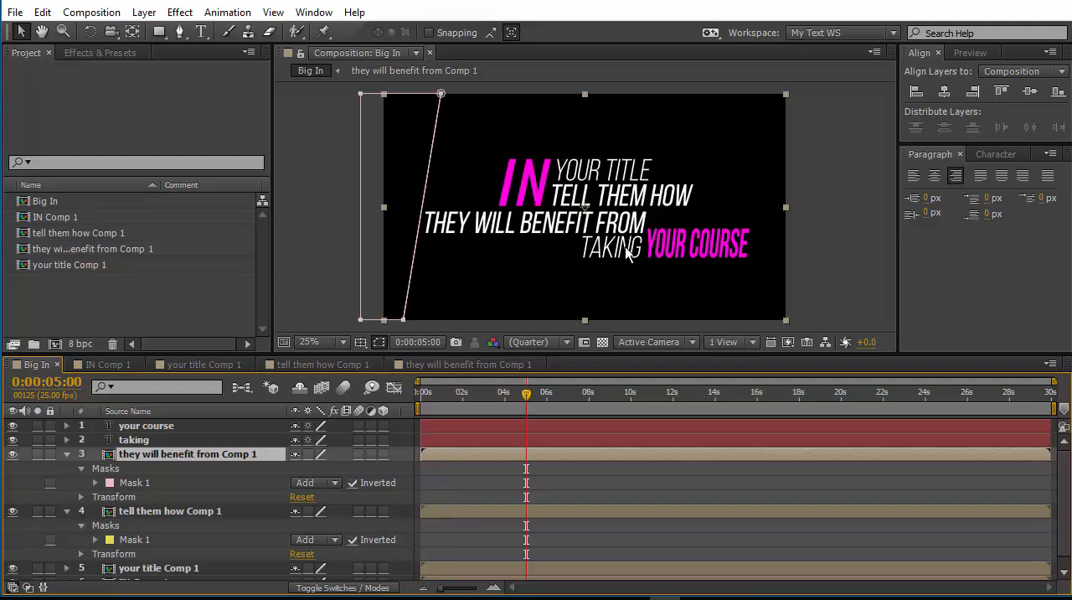
Pre-compose the taking text layer as taking Comp 1 and open the new composition.
click(829, 219)
click(615, 251)
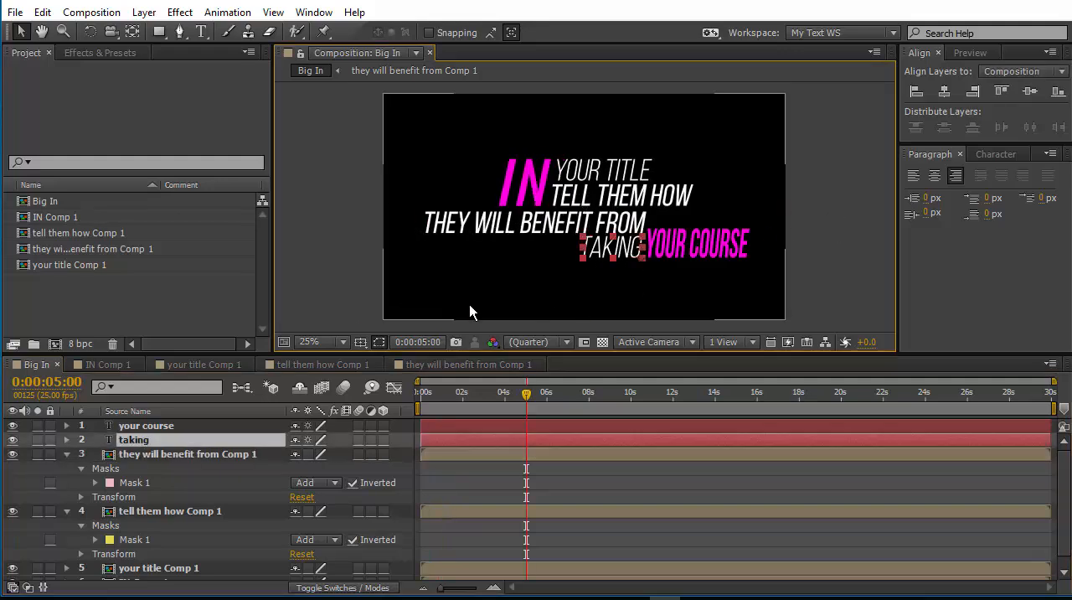
right_click(142, 442)
click(216, 507)
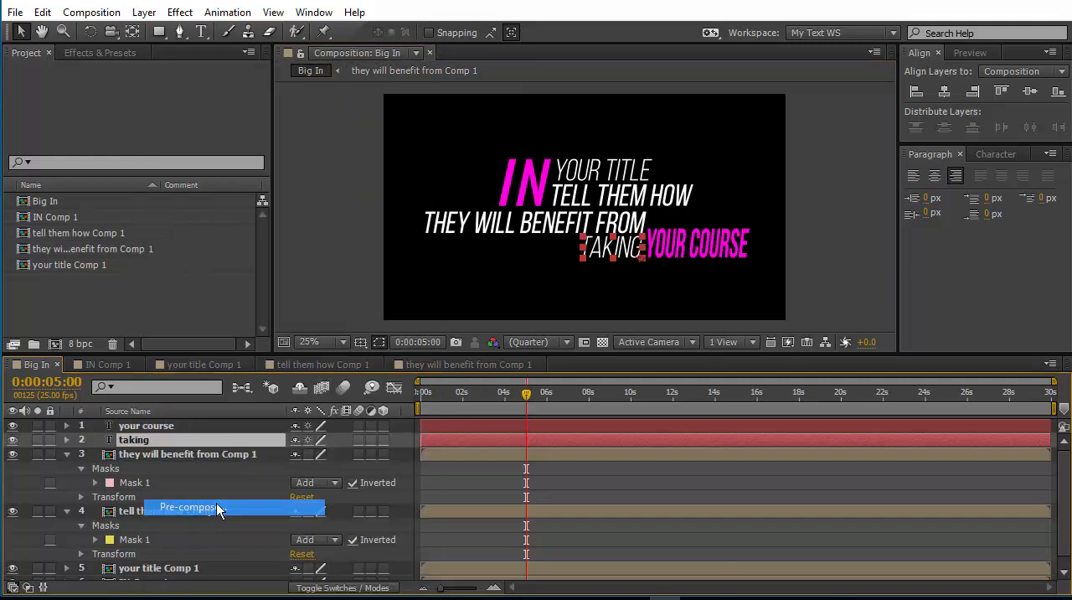
click(248, 206)
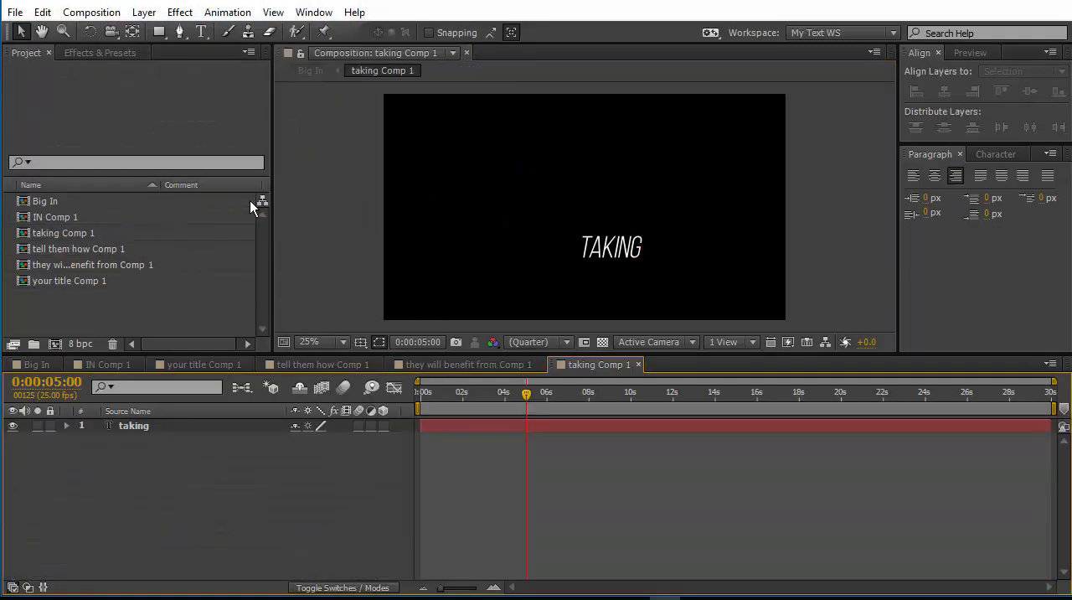
Keyframe the taking layer's position at 0:00:05:00, and at 0:00:00:00 shift the text right to about 1564.0, 781.1.
click(129, 427)
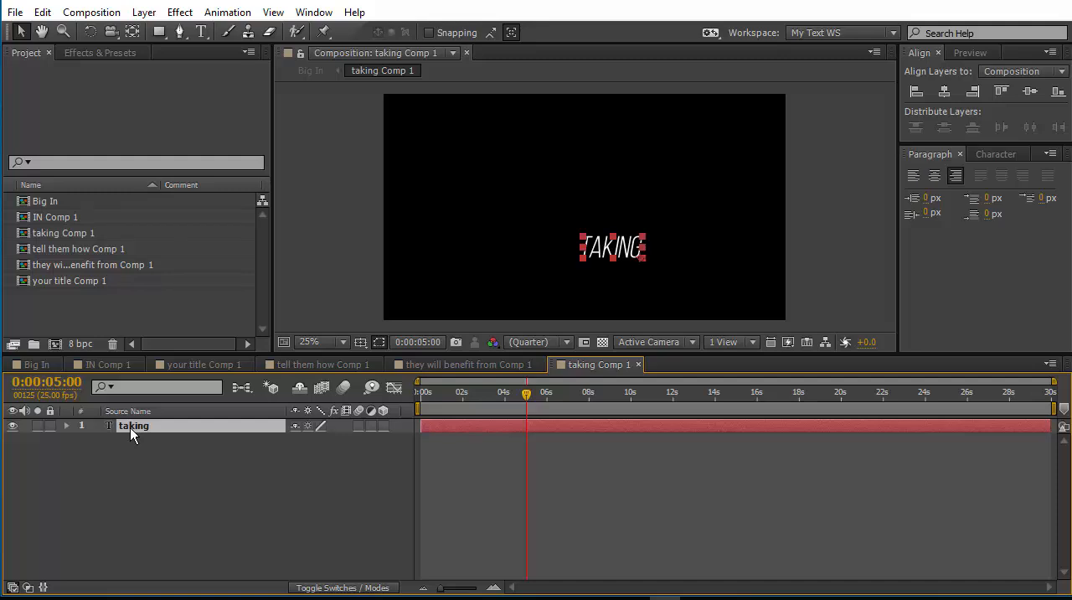
key(p)
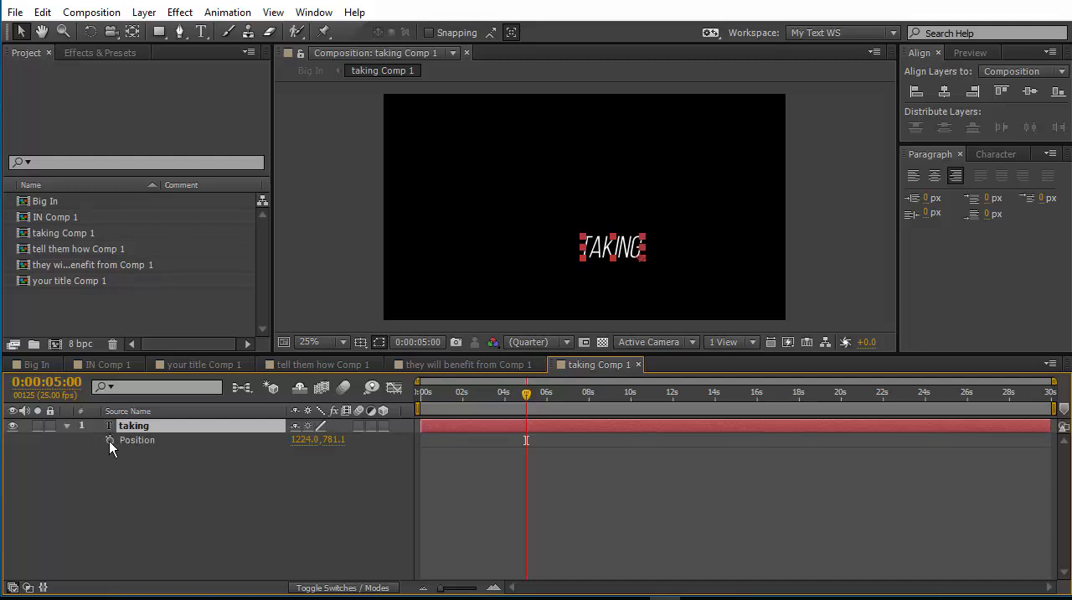
click(108, 440)
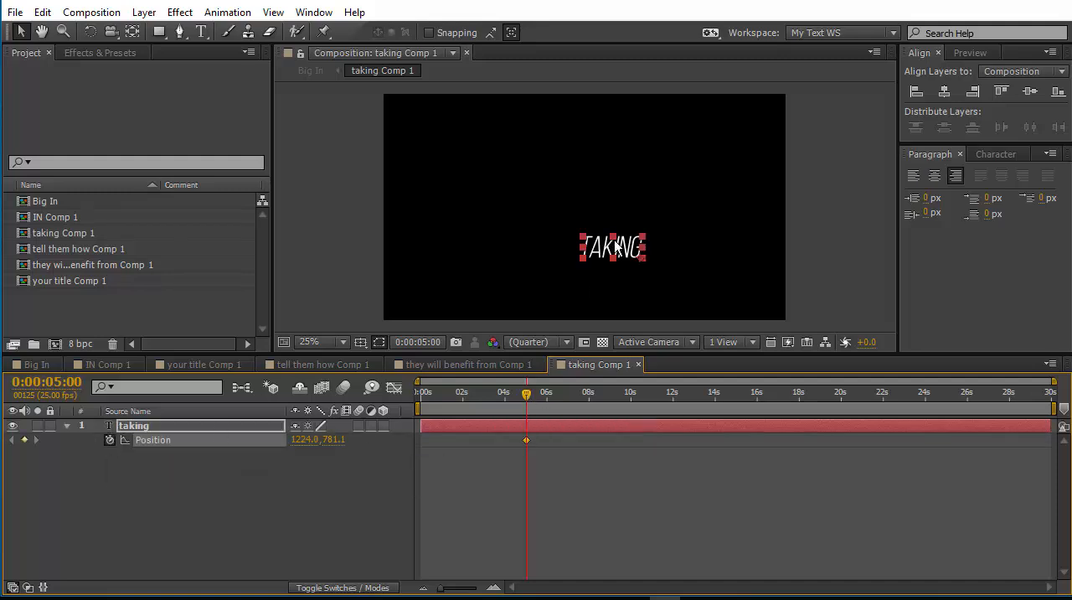
key(Home)
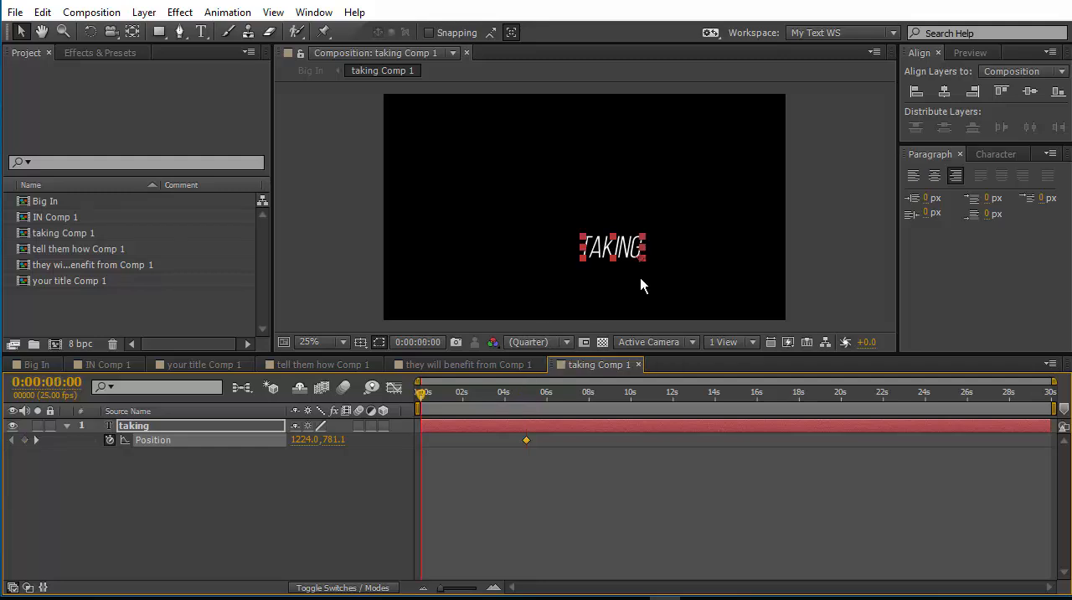
drag(604, 249, 672, 256)
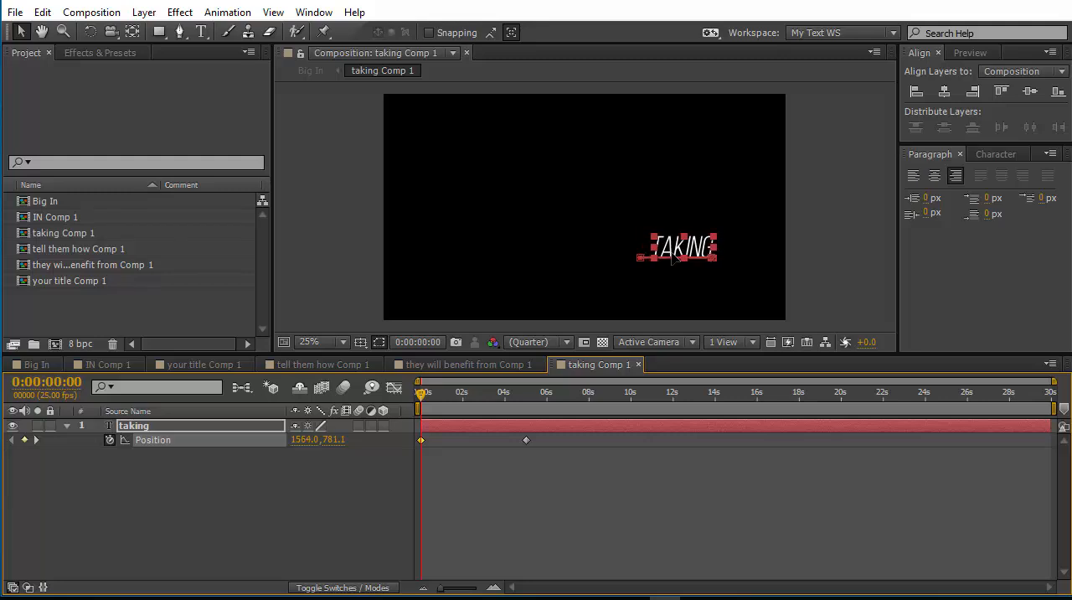
Apply Easy Ease In to the taking layer's position keyframe at 0:00:05:00.
click(643, 494)
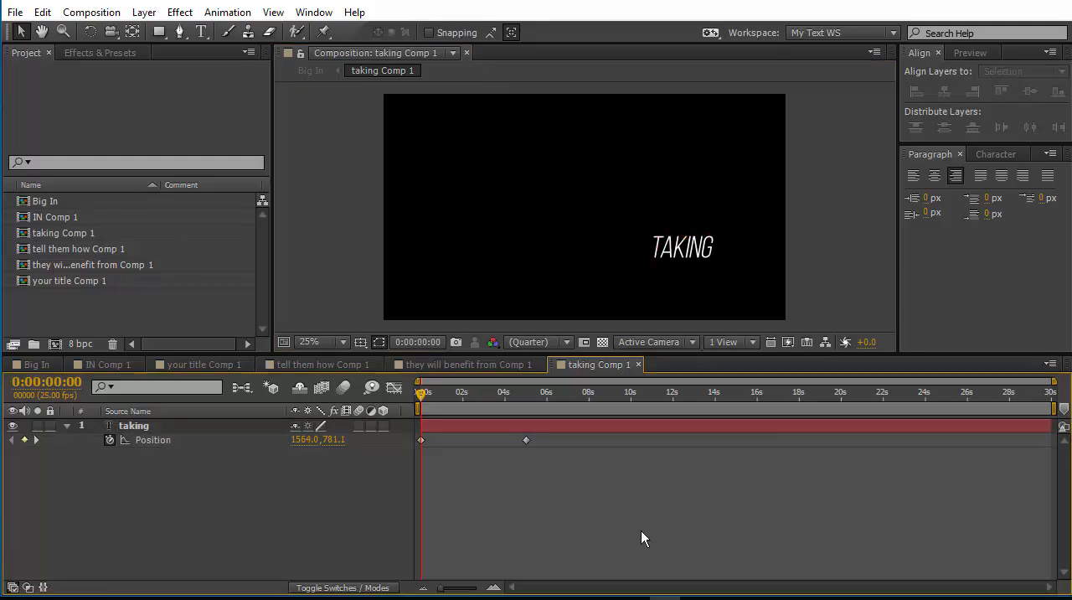
click(526, 439)
right_click(526, 439)
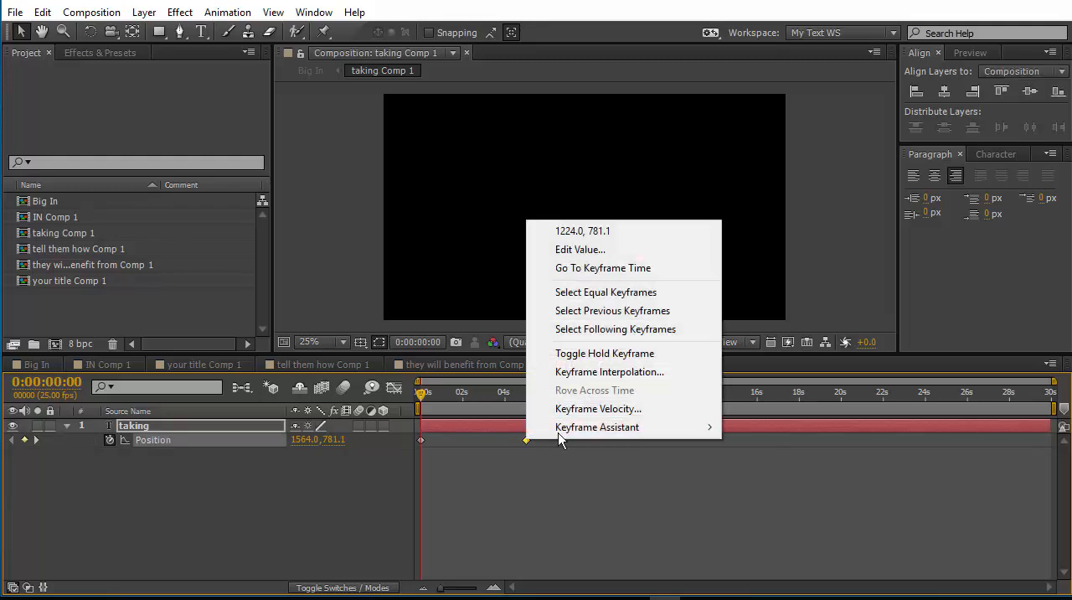
mouse_move(608, 429)
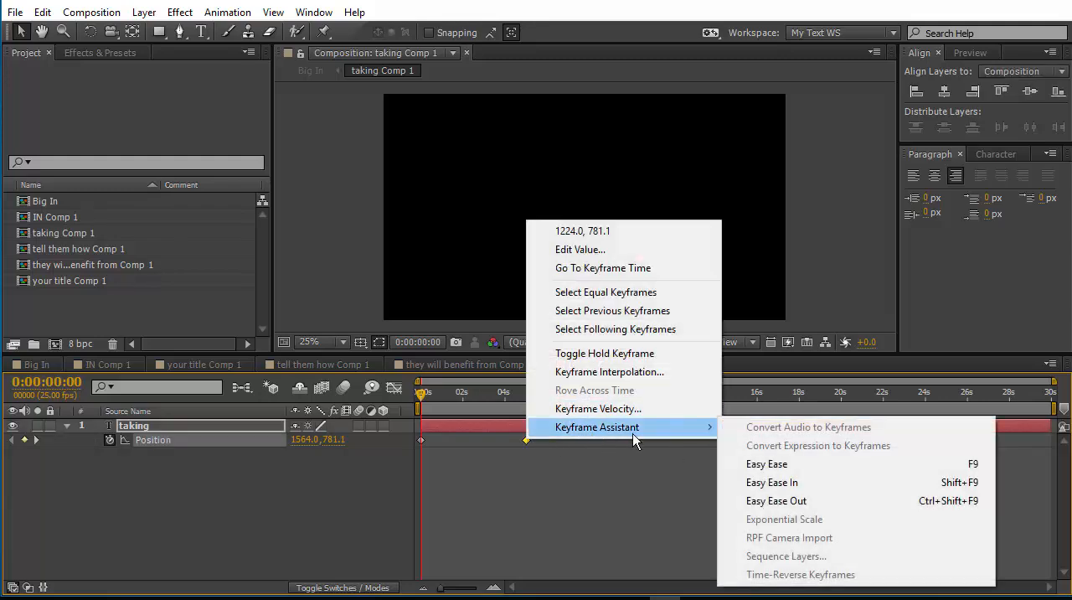
click(765, 484)
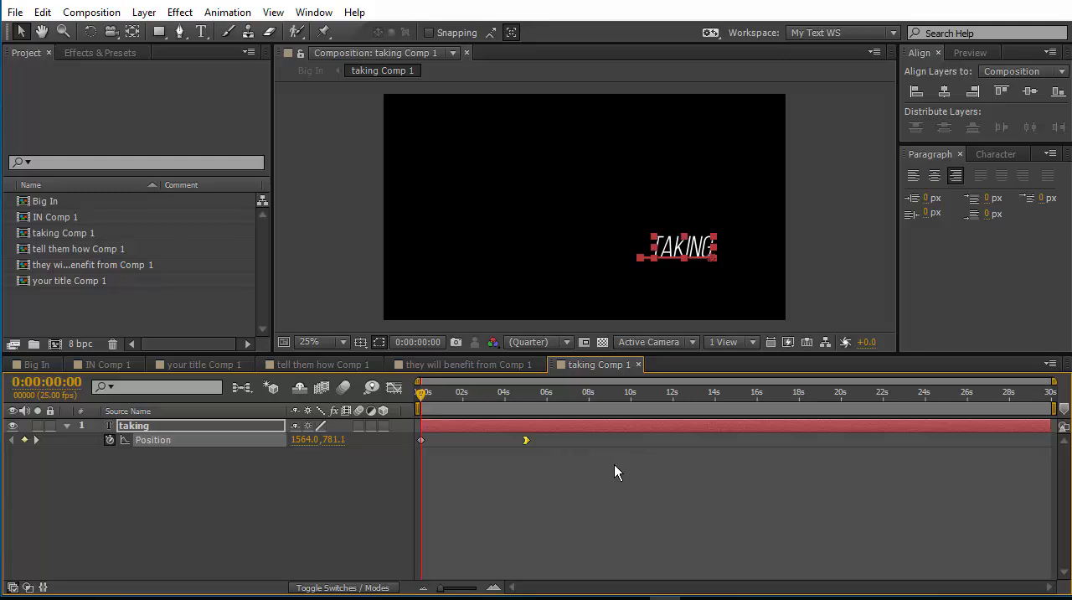
Lengthen the incoming ease of the taking layer's last position keyframe in the speed graph, and return to the Big In composition.
click(394, 388)
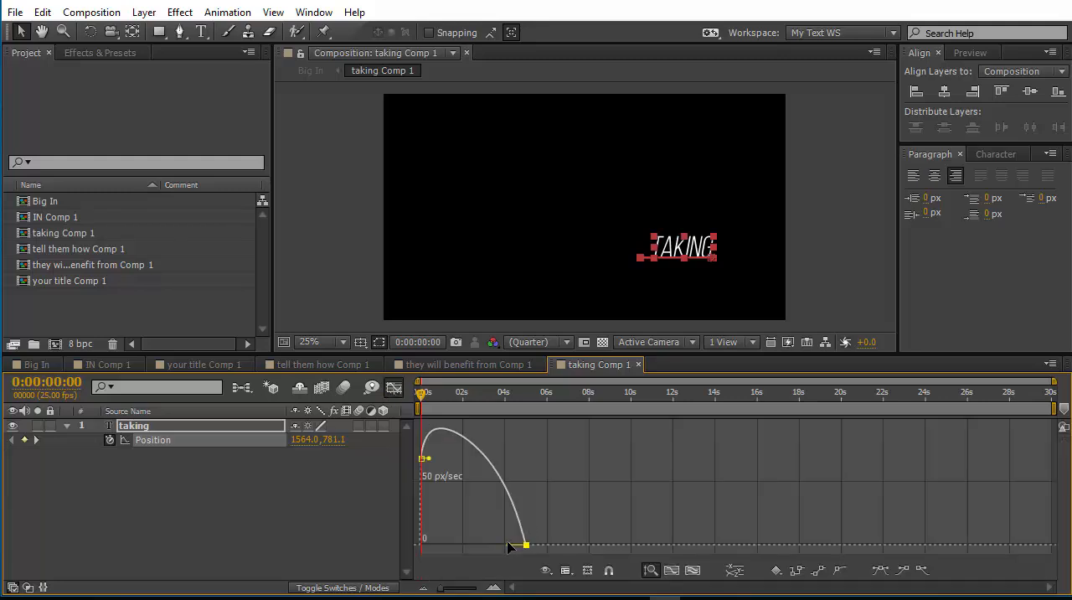
drag(507, 548, 485, 545)
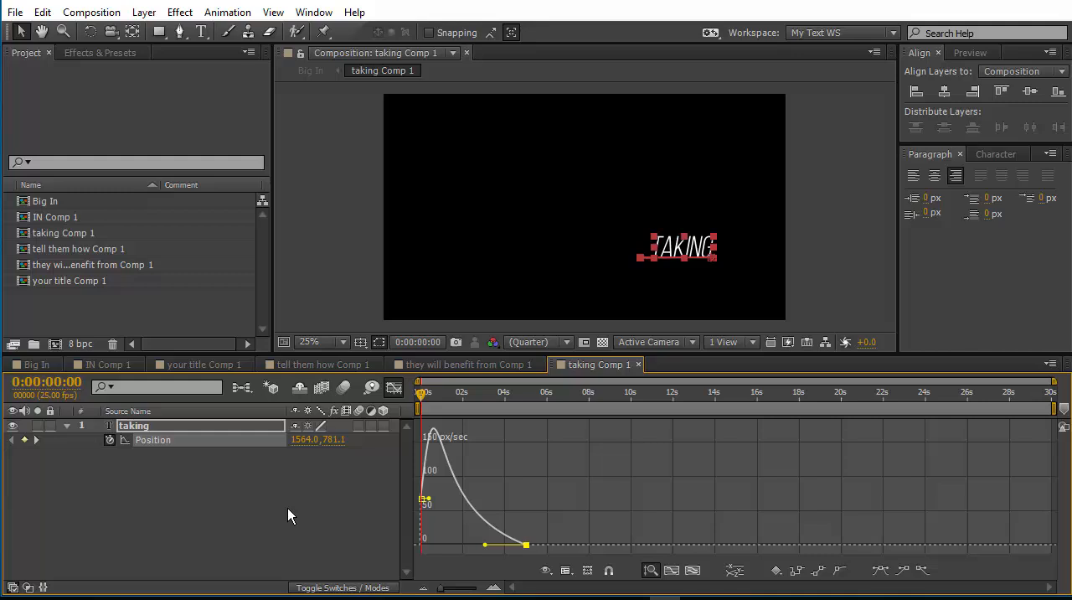
click(41, 365)
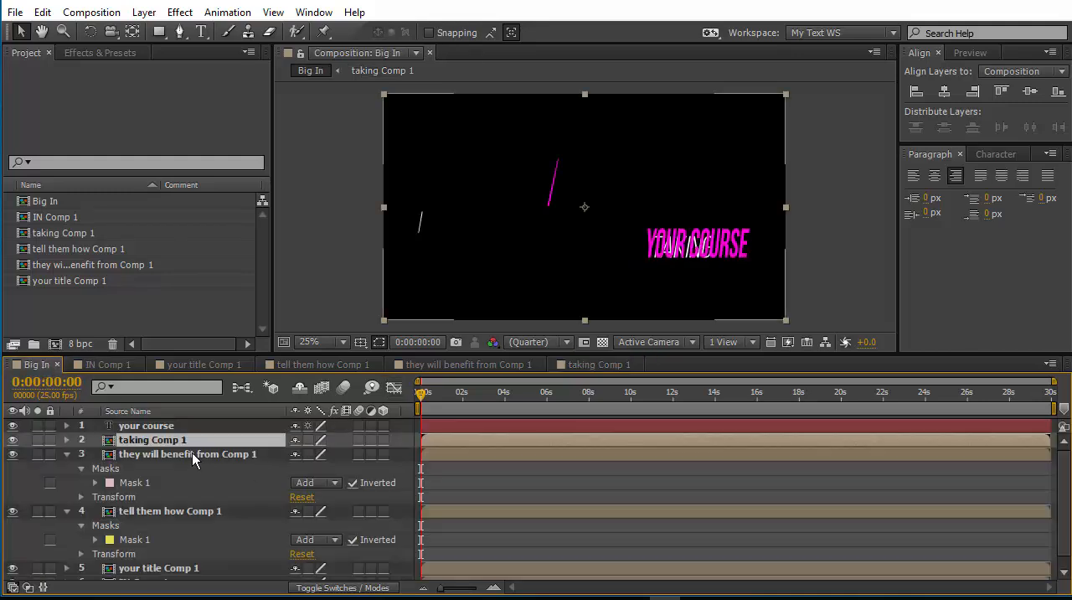
Pre-compose the your course text layer as your course Comp 1 and open the new composition.
click(184, 425)
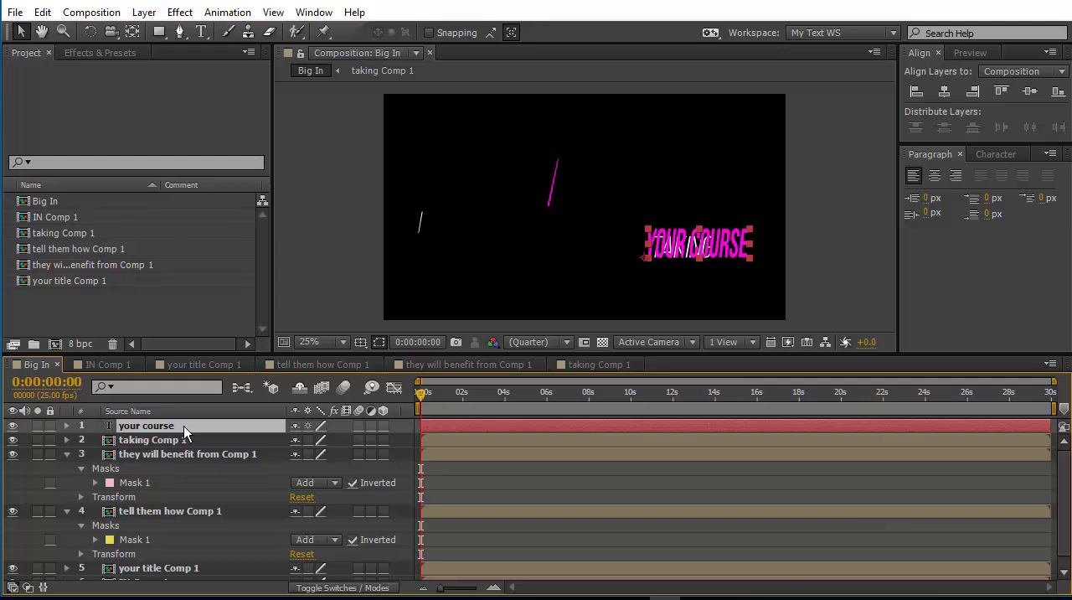
right_click(183, 425)
click(251, 506)
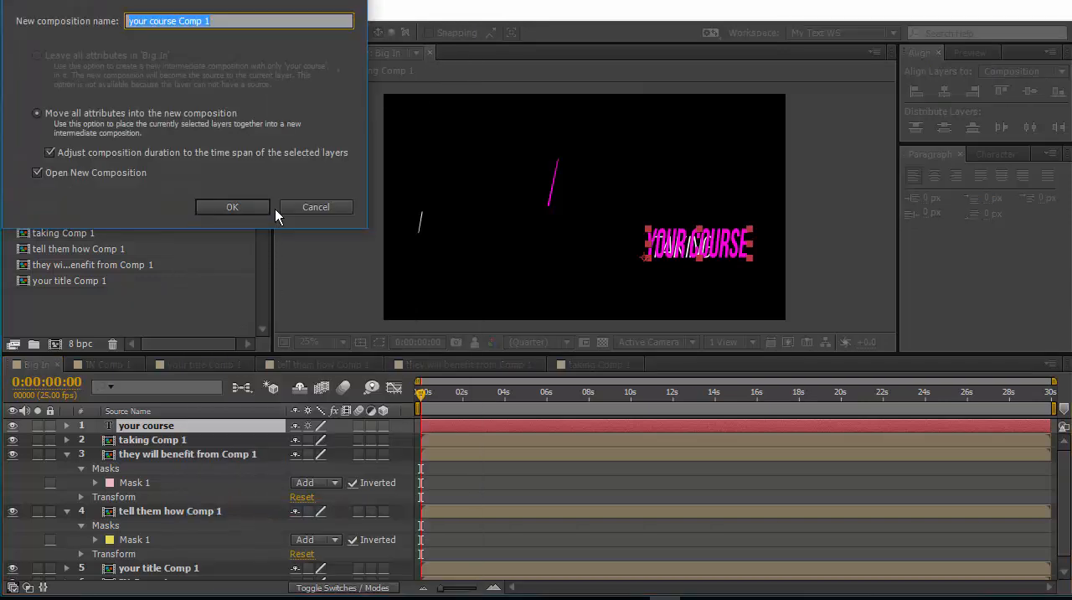
click(260, 205)
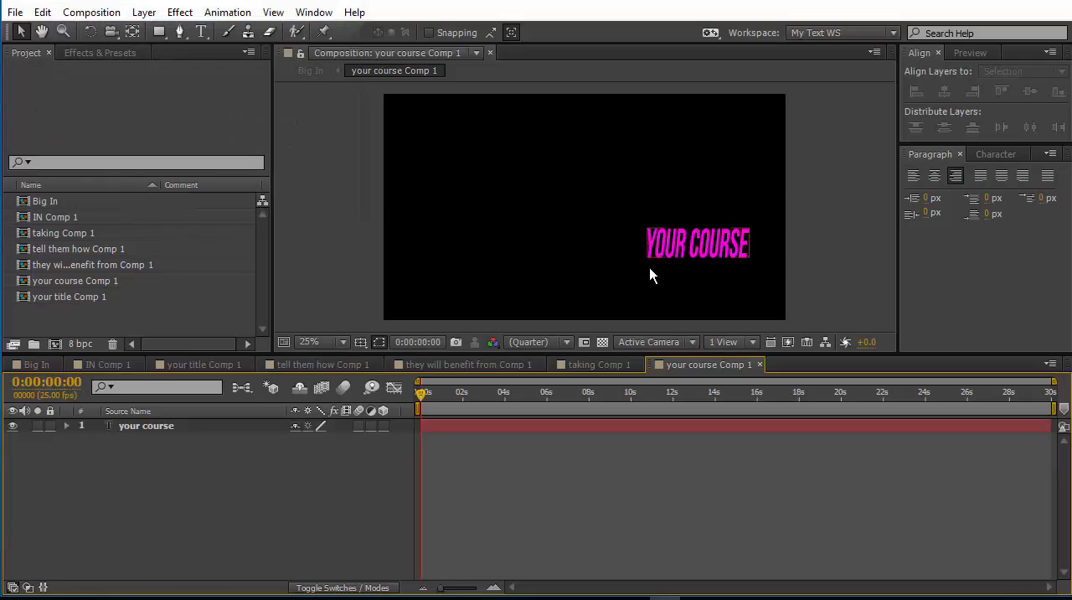
Keyframe the your course layer's position at 0:00:01:04, and at 0:00:00:00 shift the text left to about 733.4, 780.3.
drag(428, 394, 443, 396)
click(705, 241)
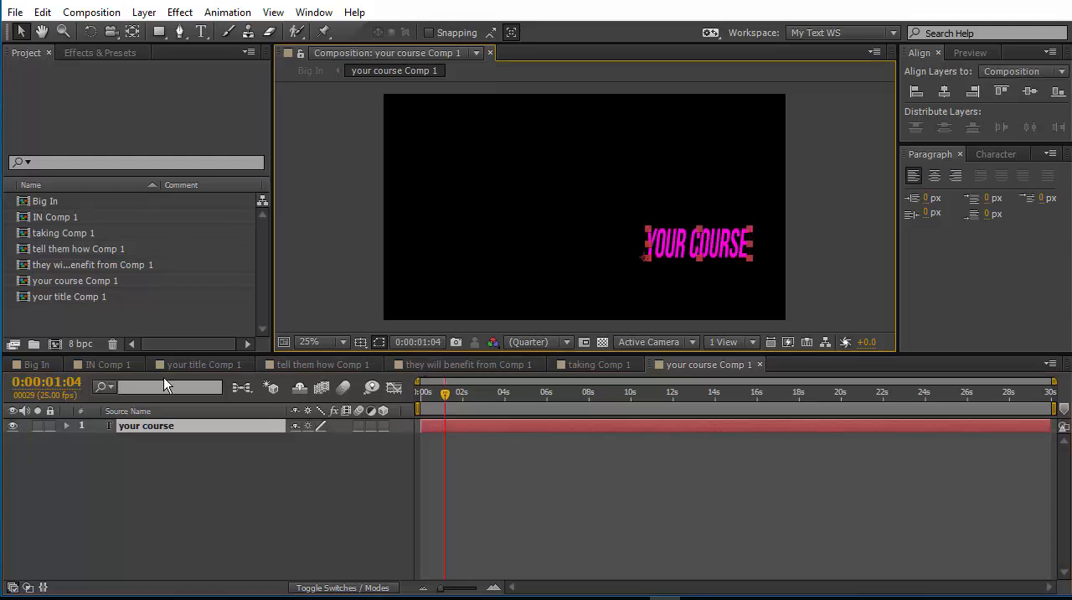
key(p)
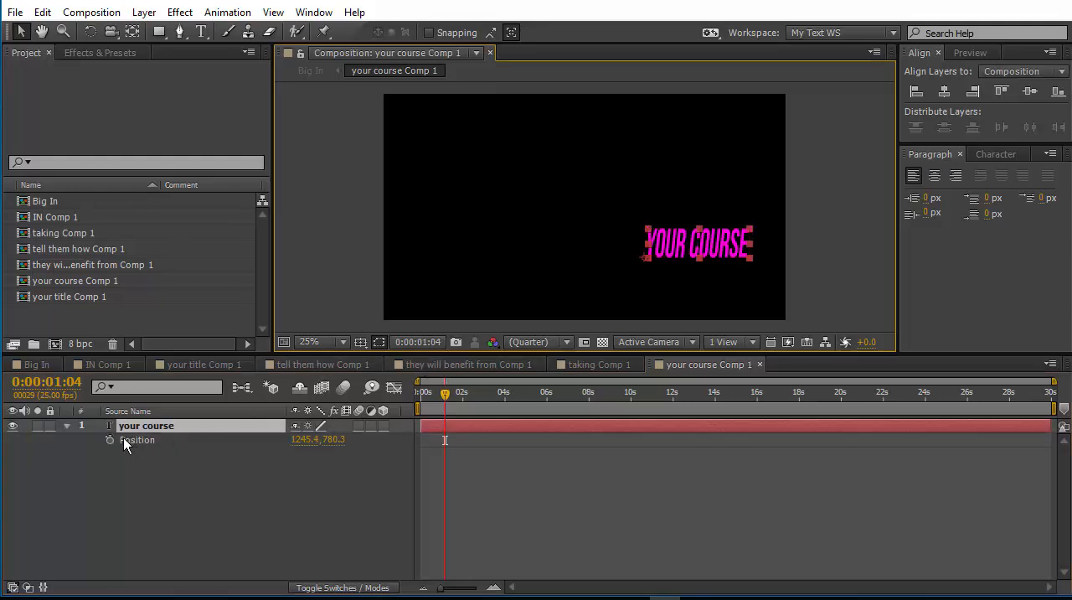
click(110, 440)
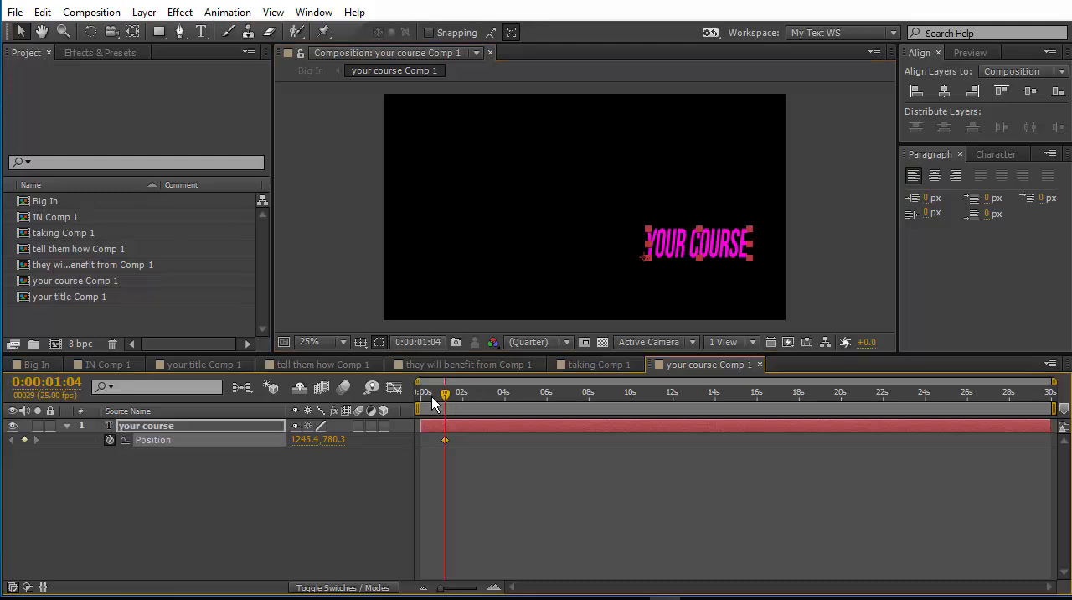
drag(439, 398, 378, 408)
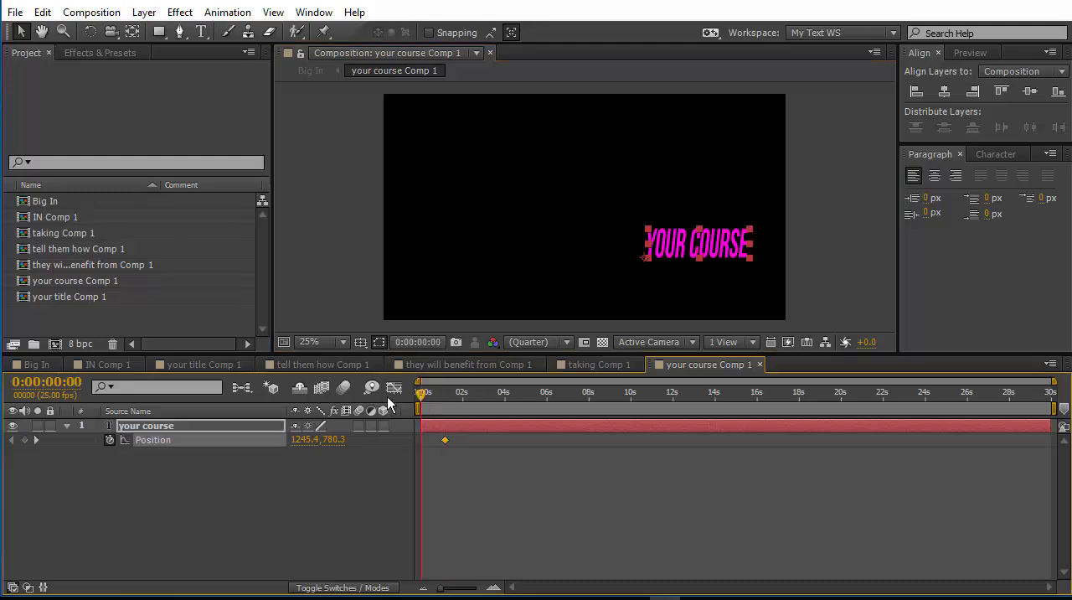
click(668, 245)
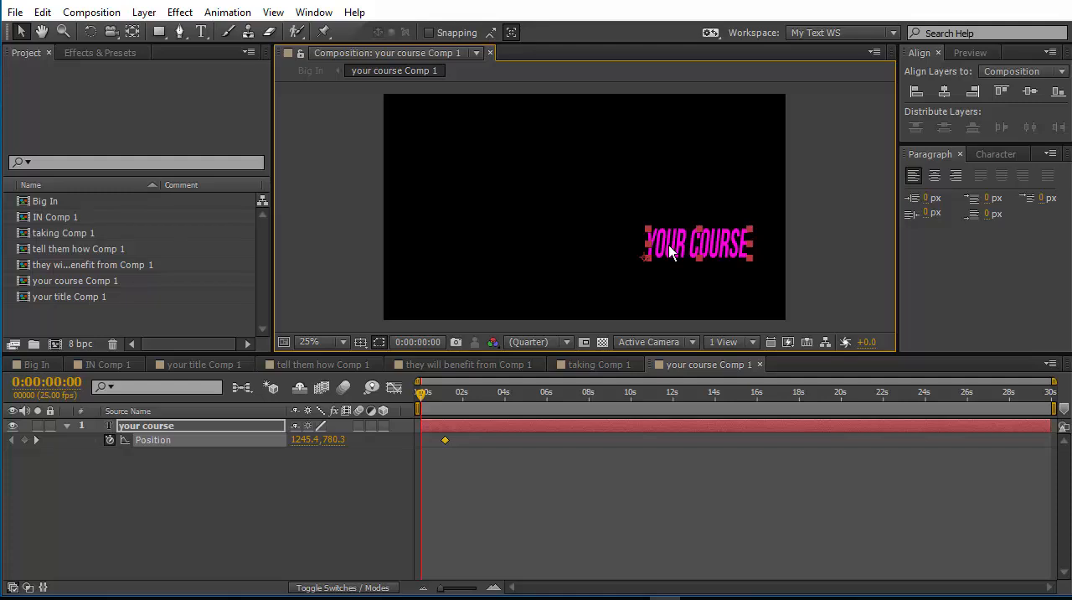
drag(673, 245, 568, 263)
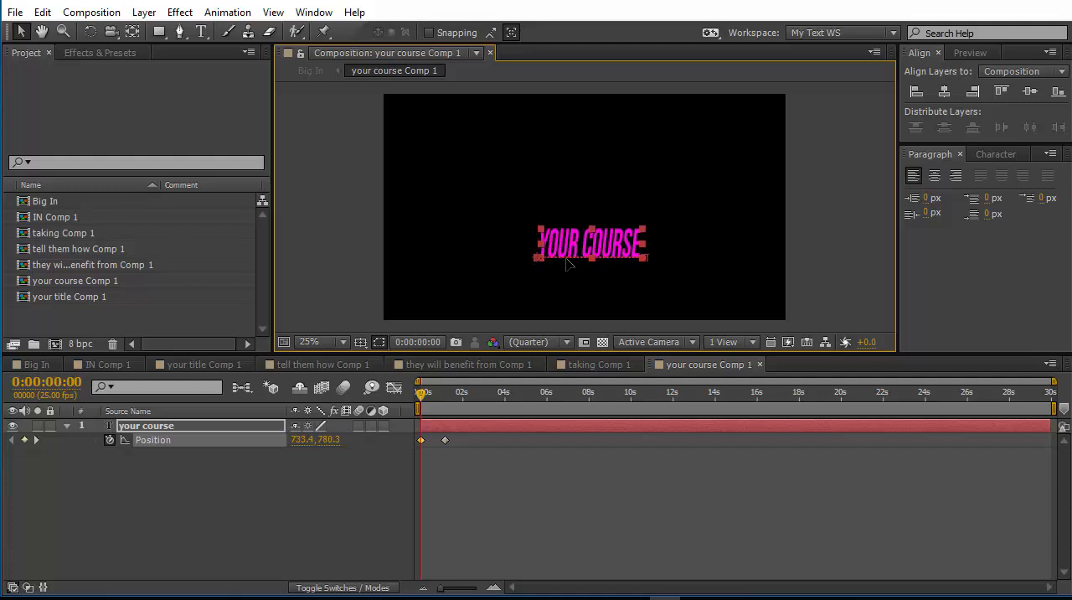
click(343, 305)
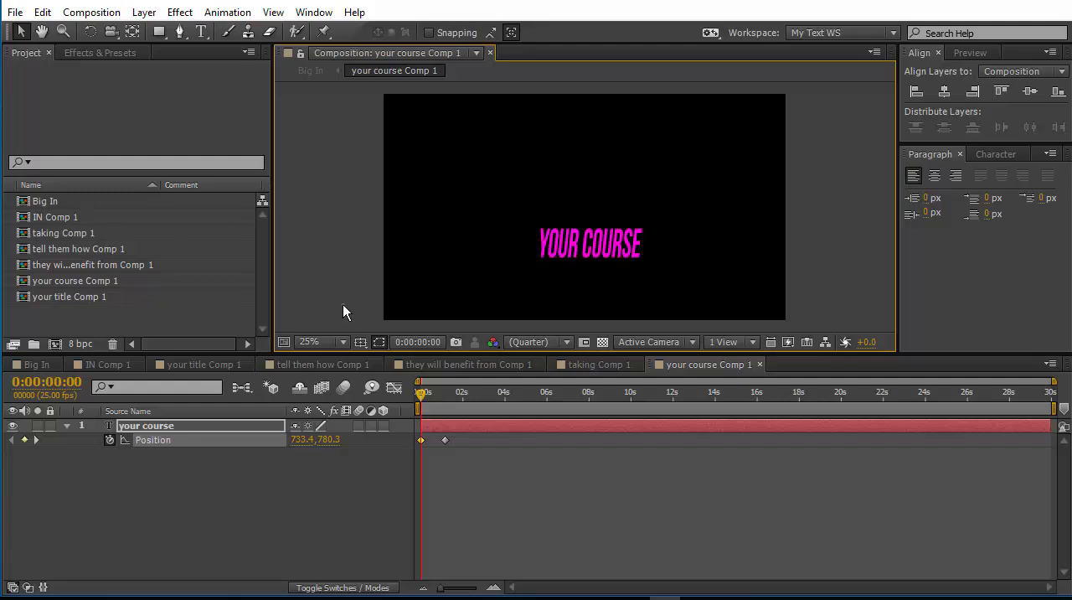
Return to the Big In composition and preview the combined text animation.
click(44, 363)
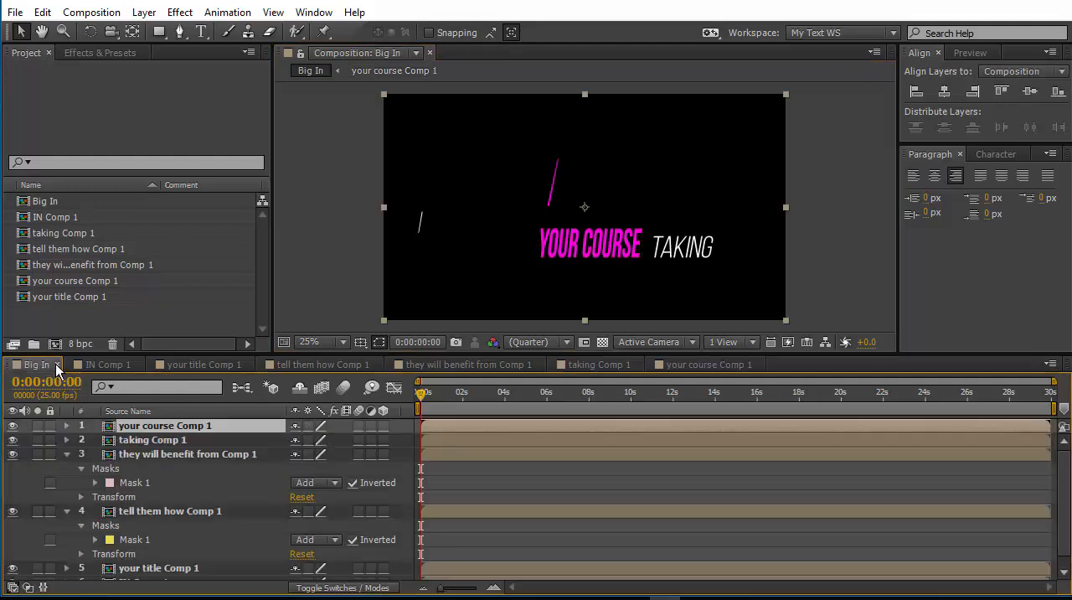
key(space)
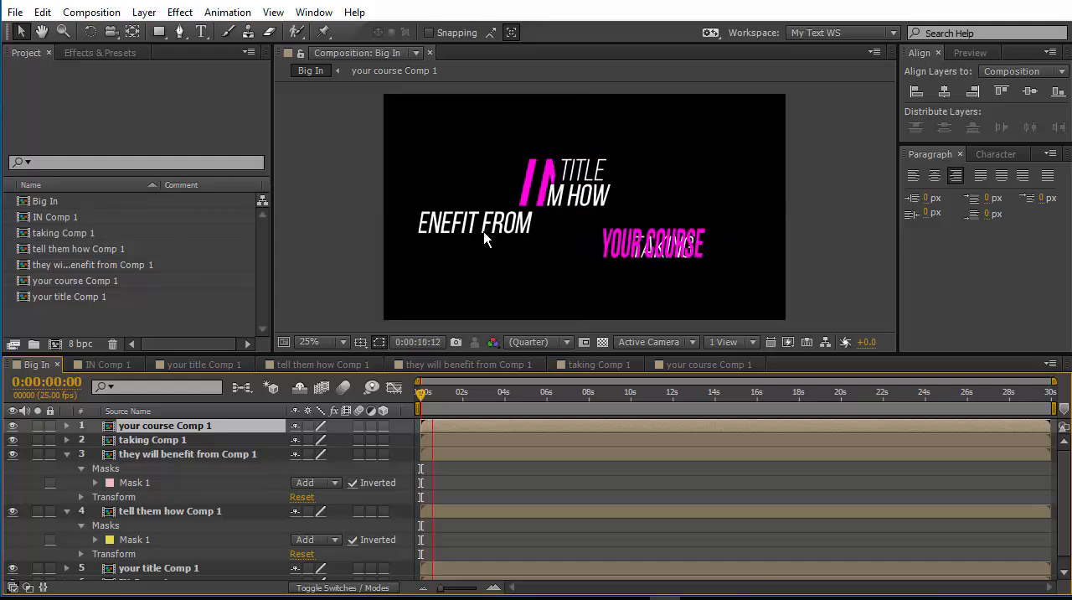
key(space)
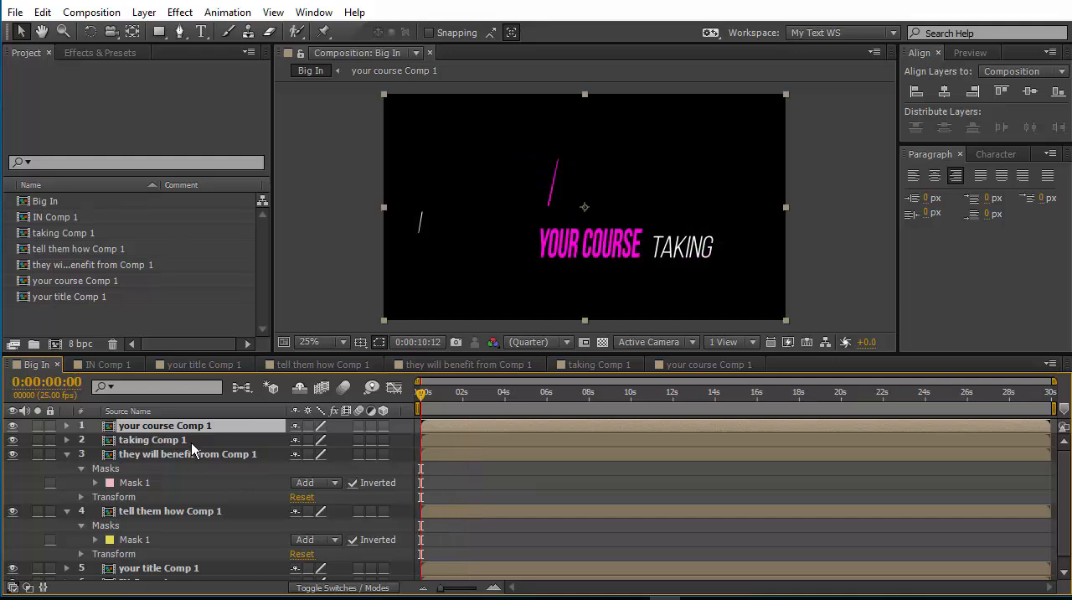
click(102, 442)
click(49, 441)
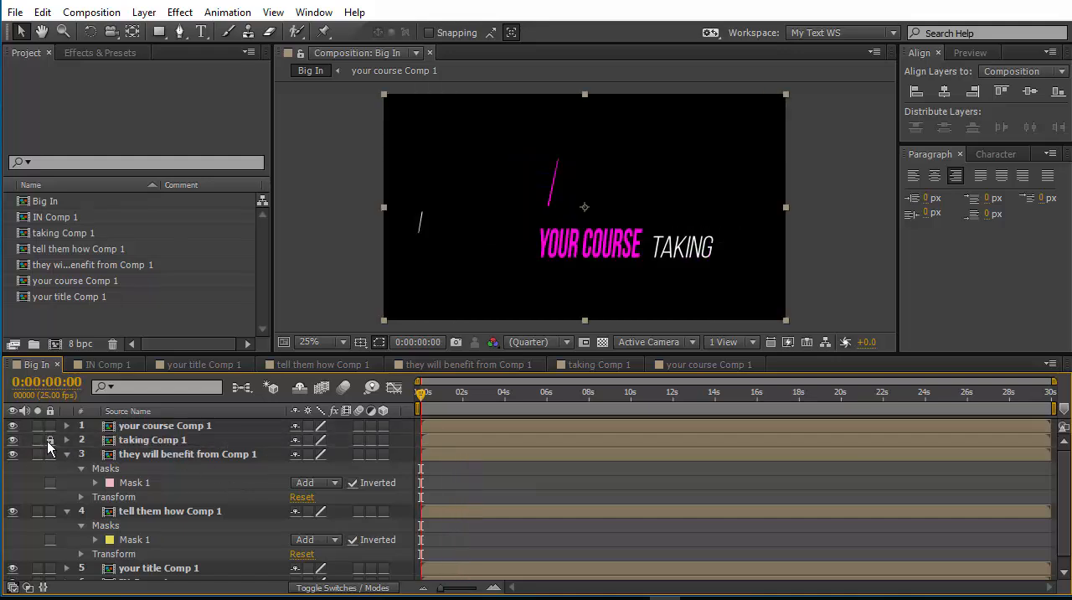
click(49, 440)
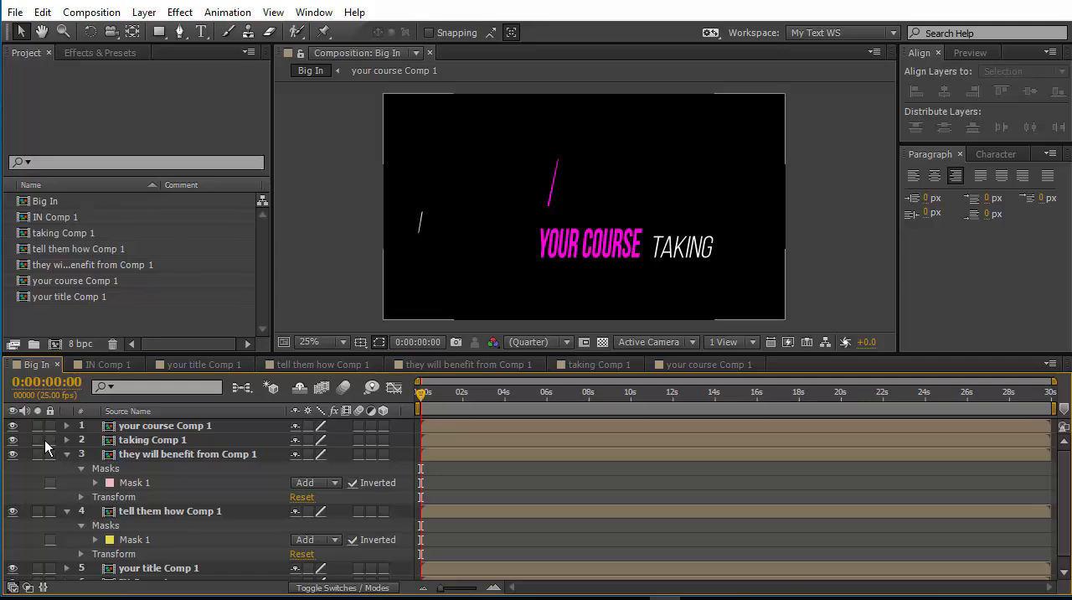
click(38, 440)
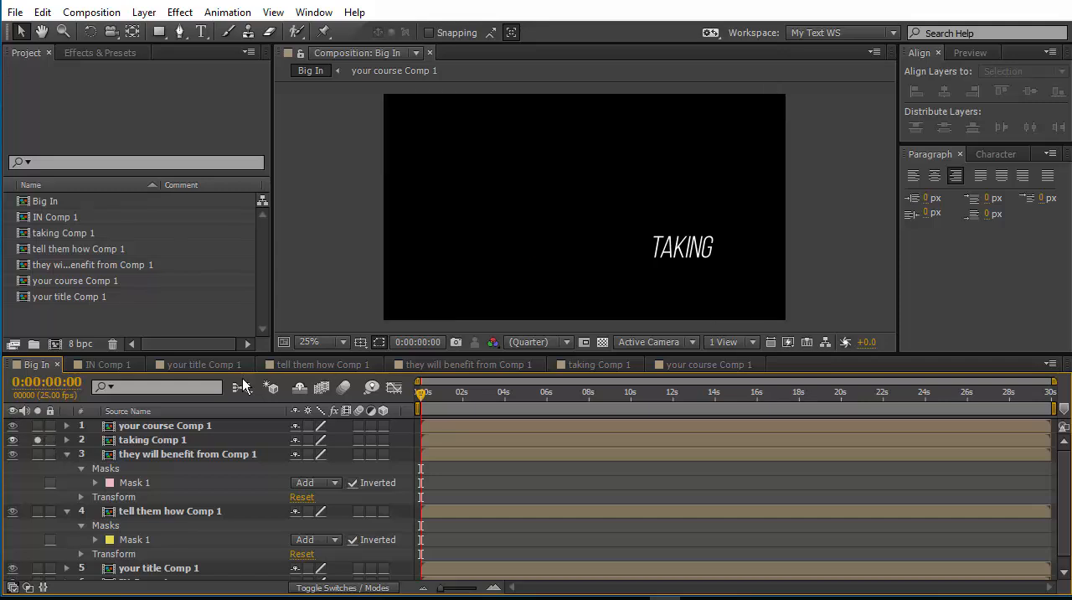
click(159, 32)
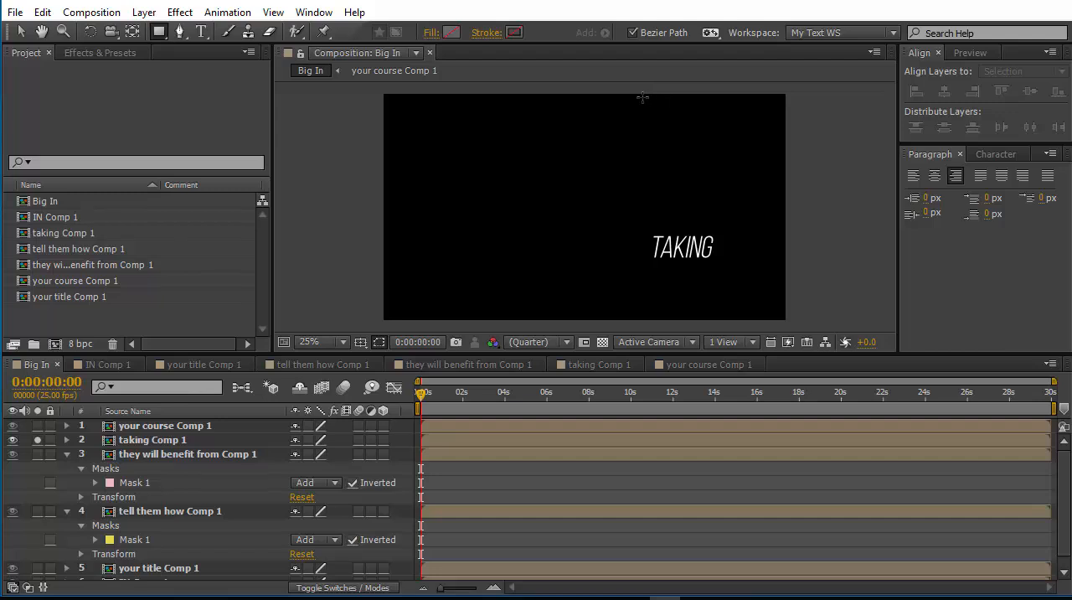
drag(649, 111, 634, 298)
key(ctrl+z)
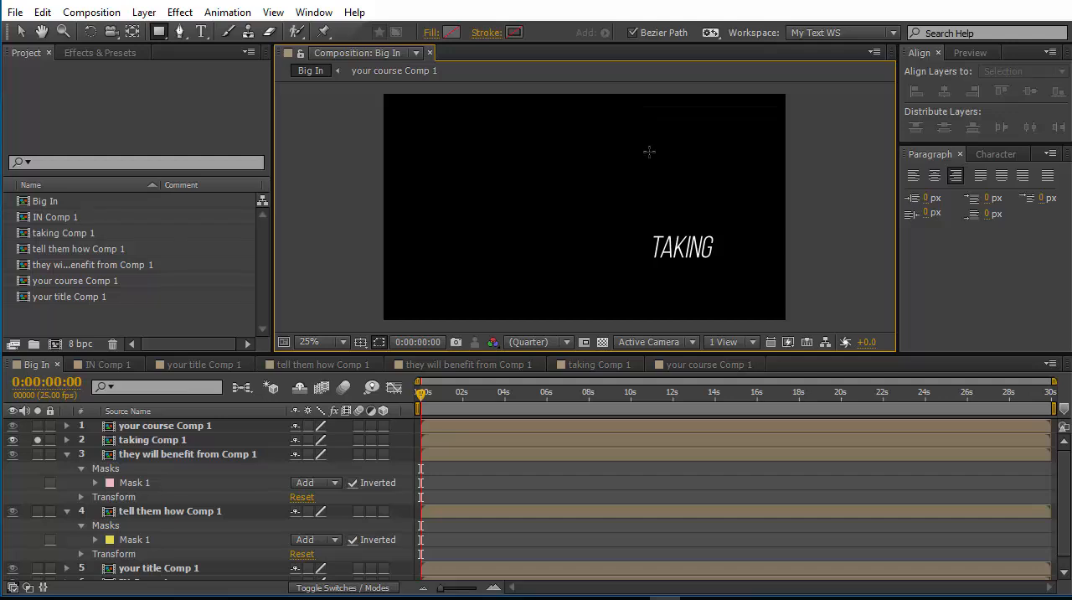
key(ctrl+z)
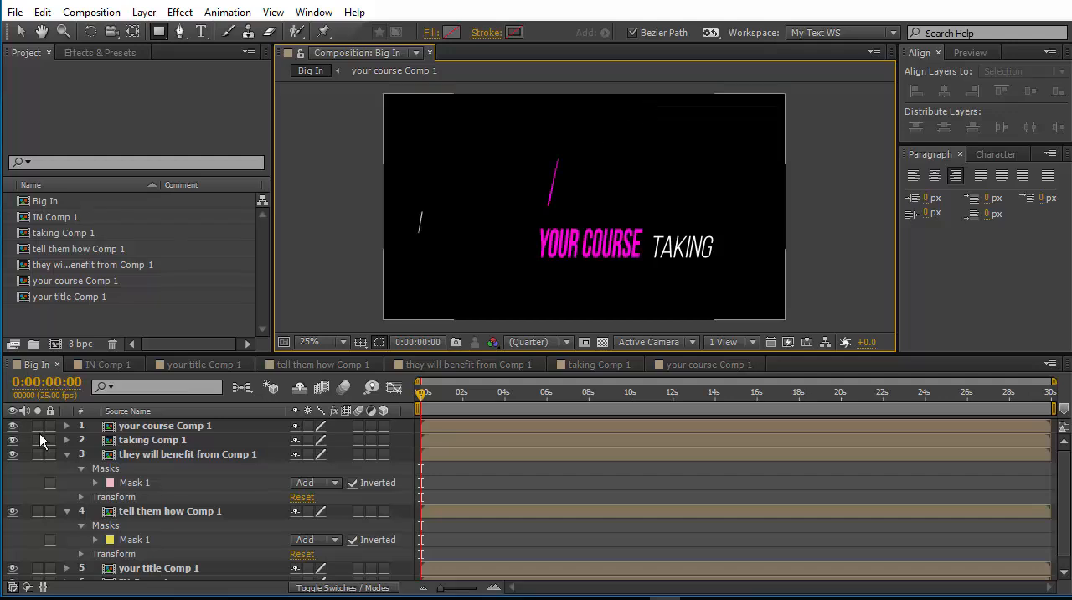
Solo taking Comp 1 and draw a full-height rectangular mask around the word's final position, shifting it slightly right to clear the last letter.
click(37, 440)
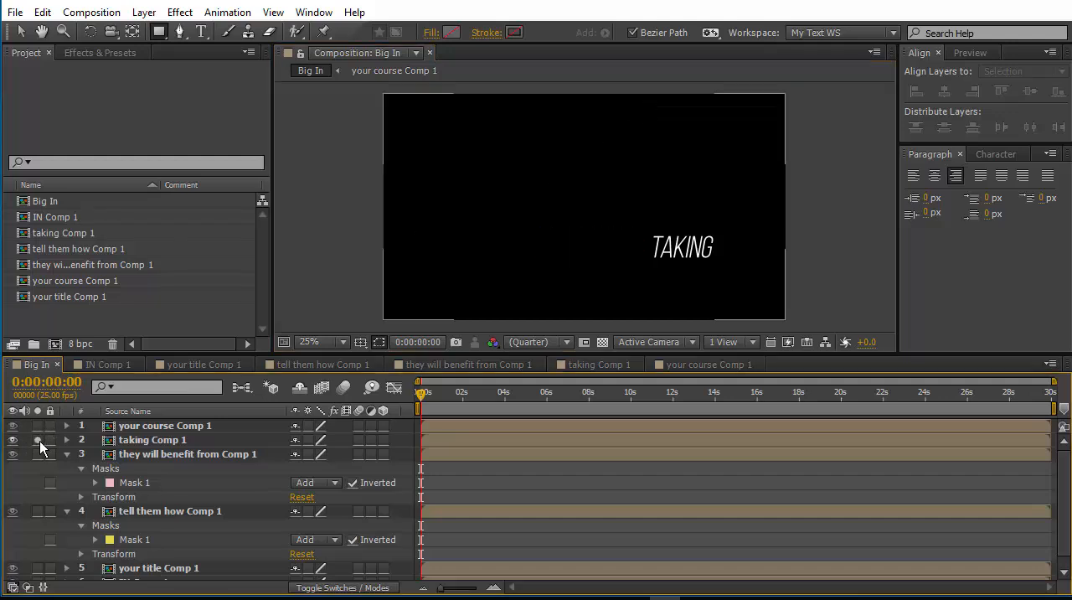
click(204, 434)
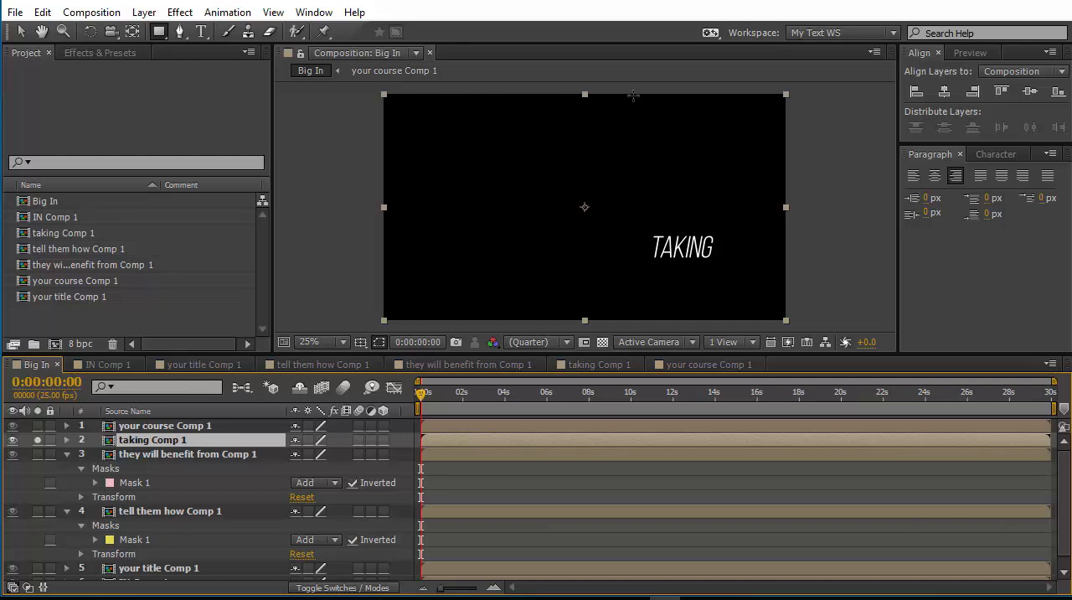
drag(640, 94, 527, 321)
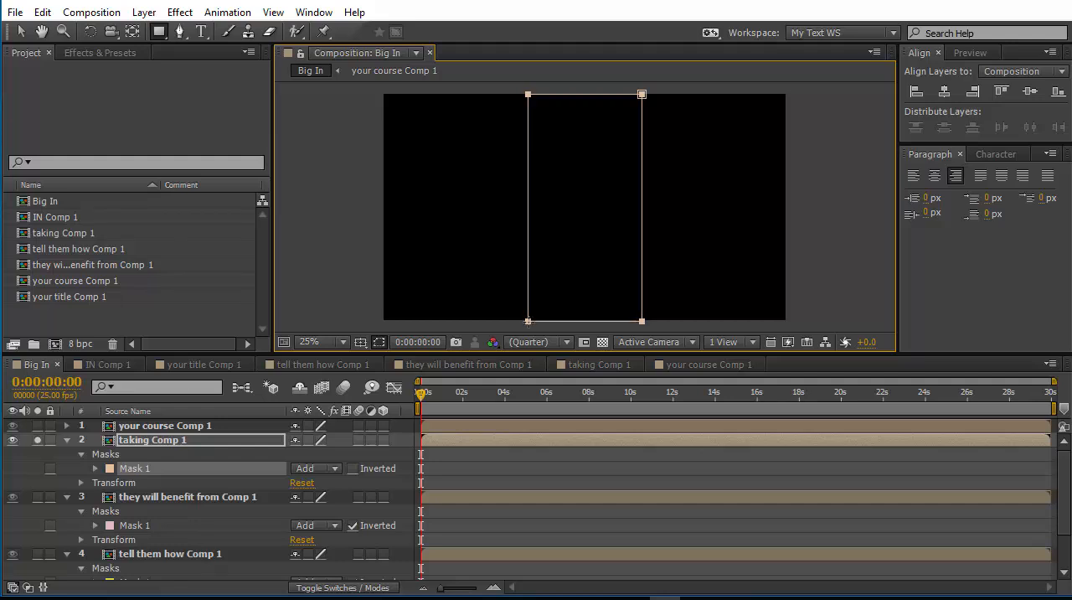
drag(423, 393, 571, 415)
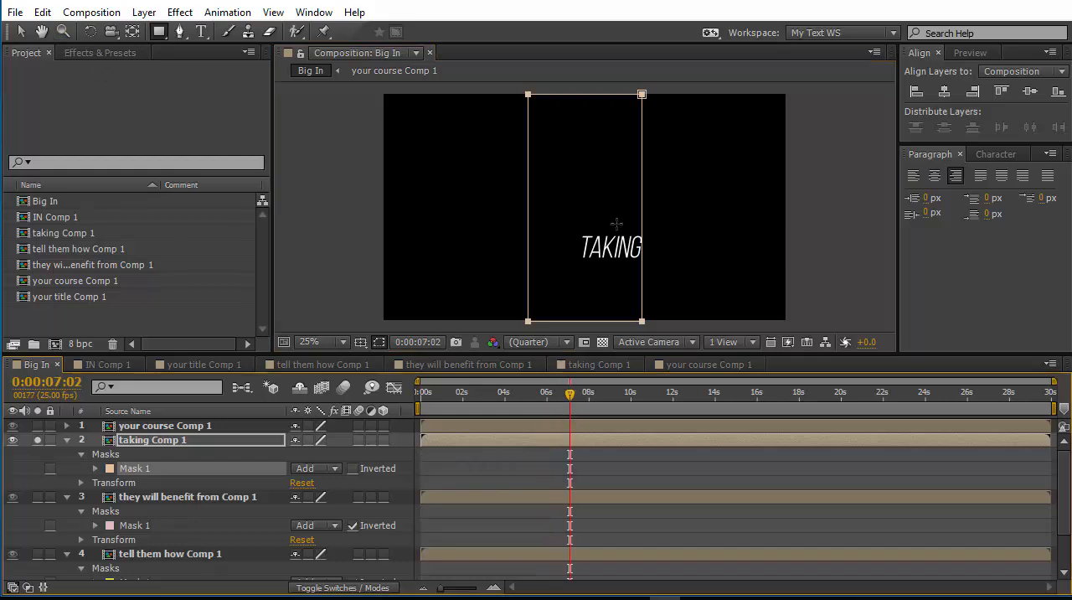
click(28, 33)
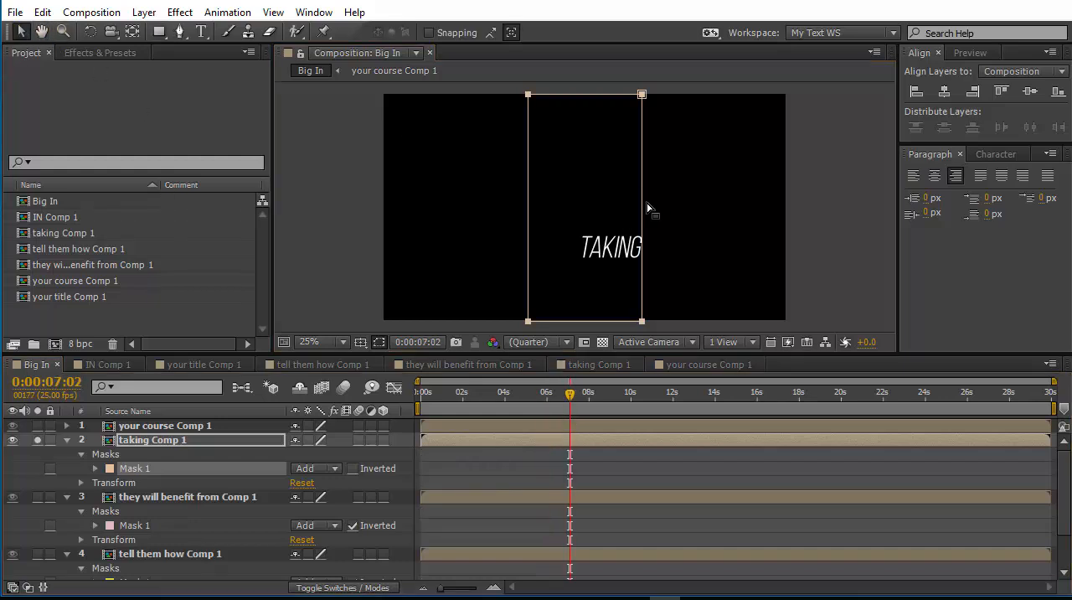
drag(646, 204, 647, 199)
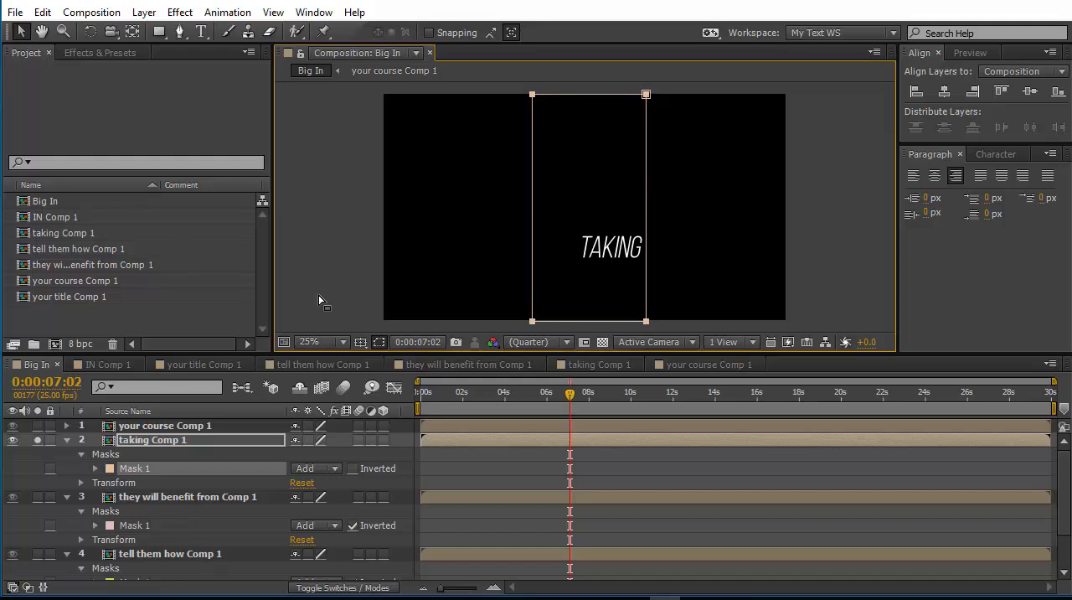
Solo only your course Comp 1 and draw a full-height rectangular mask from just left of the text to the frame's right edge.
click(178, 425)
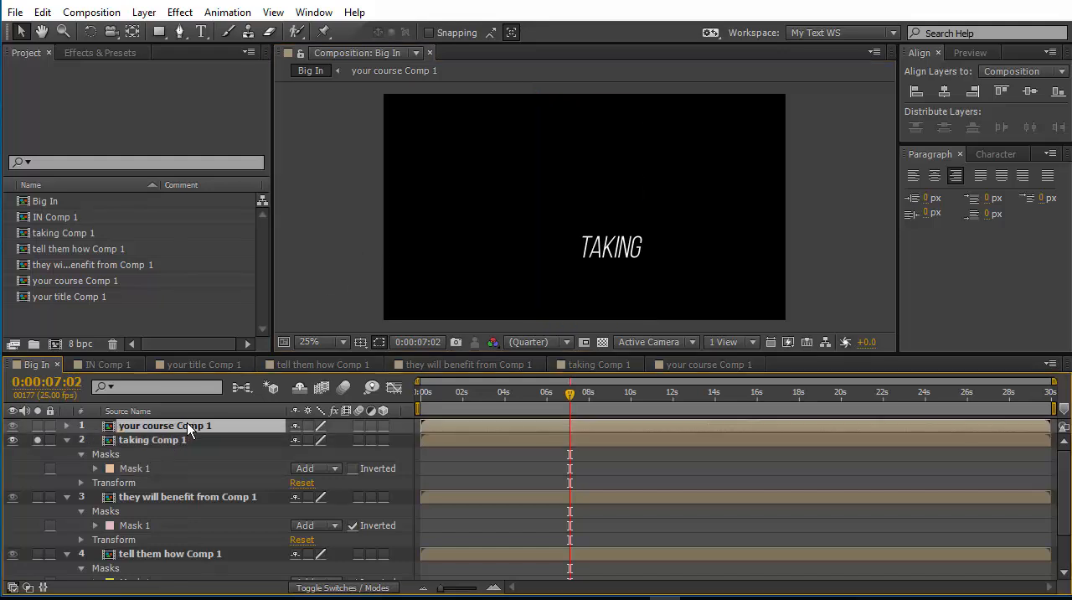
click(37, 439)
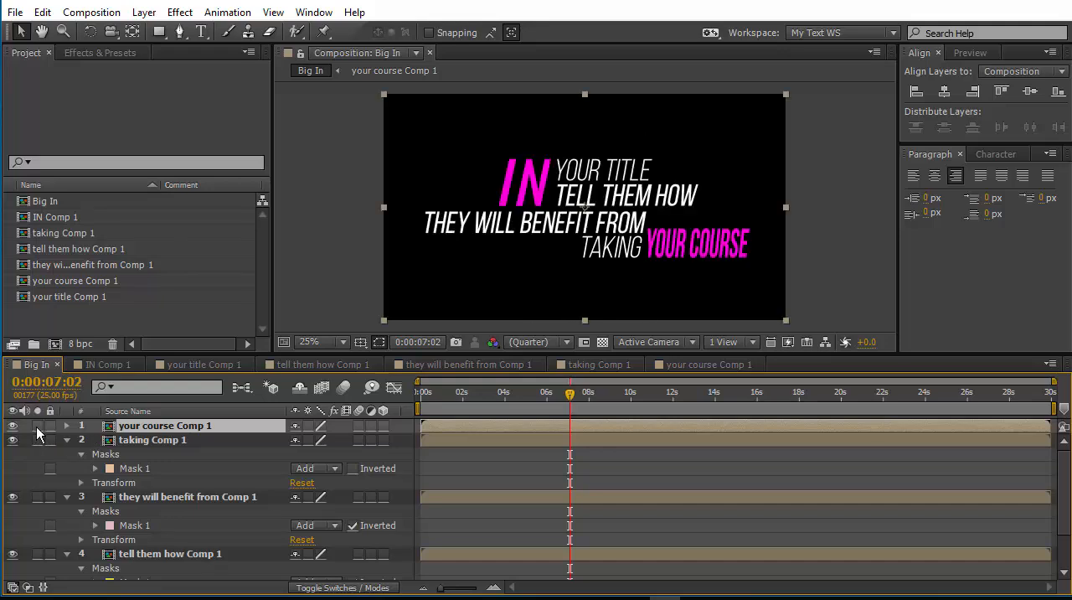
click(36, 425)
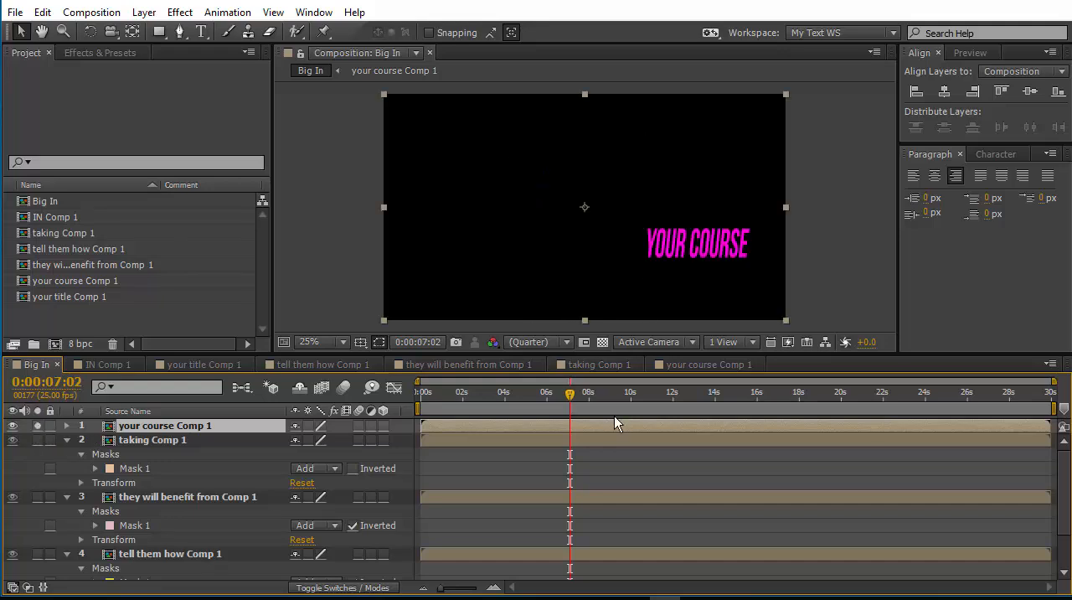
drag(571, 394, 509, 432)
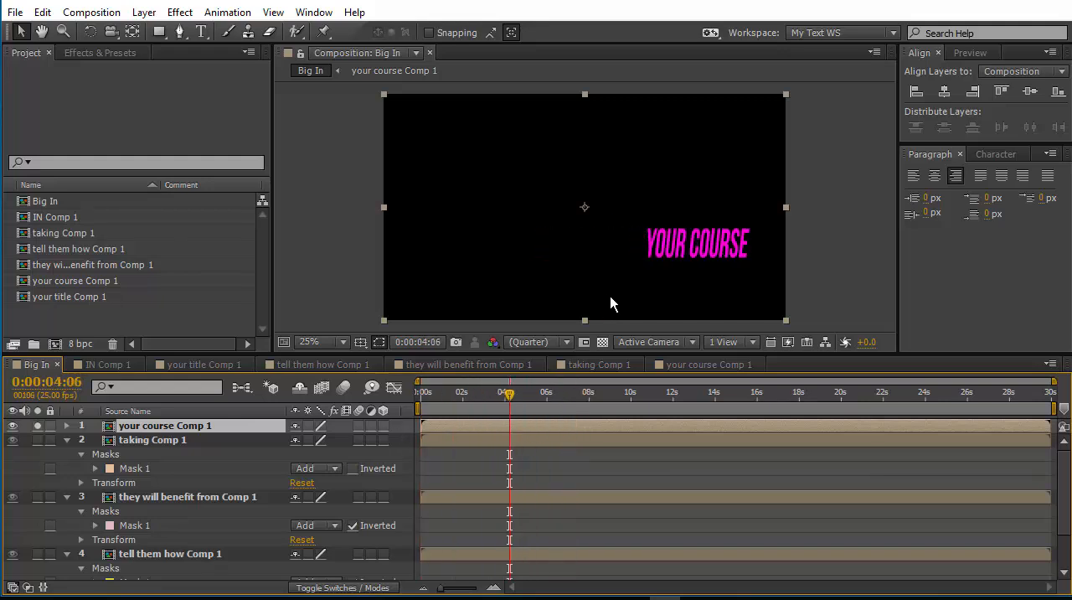
click(159, 32)
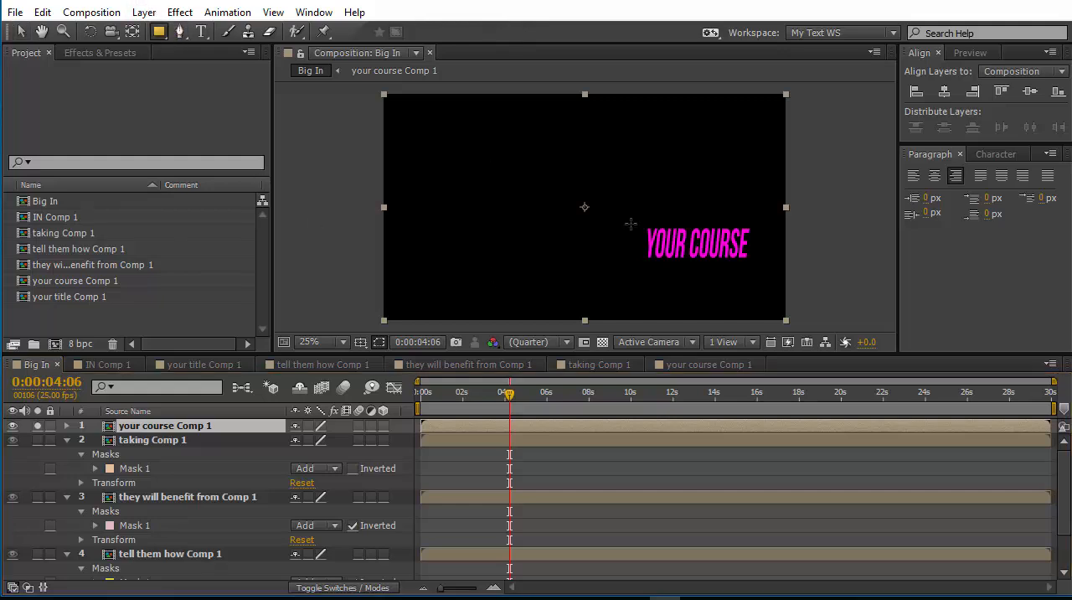
drag(638, 95, 784, 320)
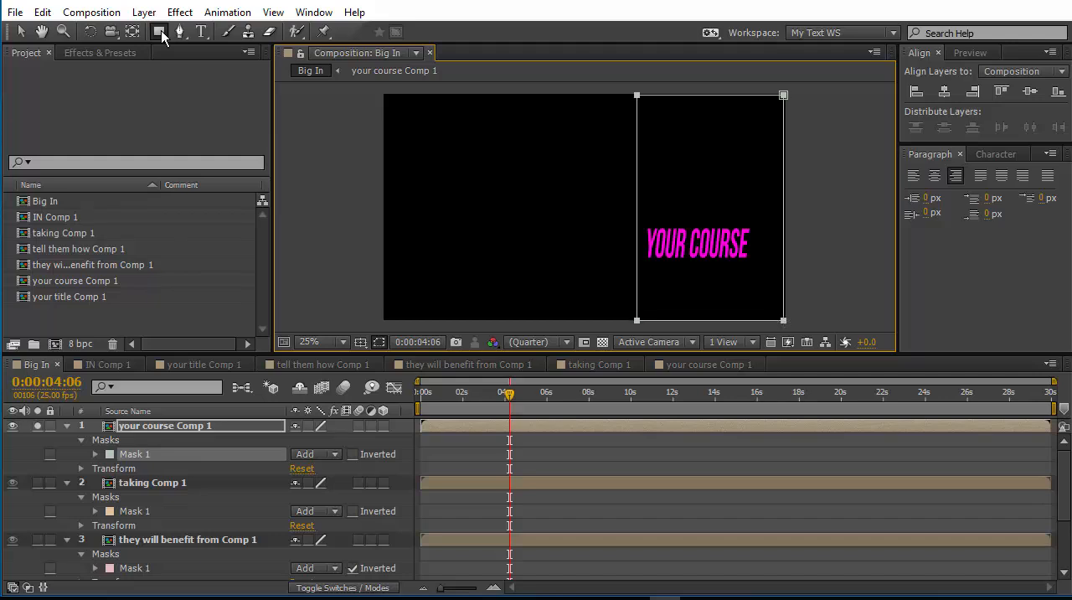
Move the left edge of the your course Comp 1 mask slightly right, close to the first letter, and deselect the layer.
click(20, 32)
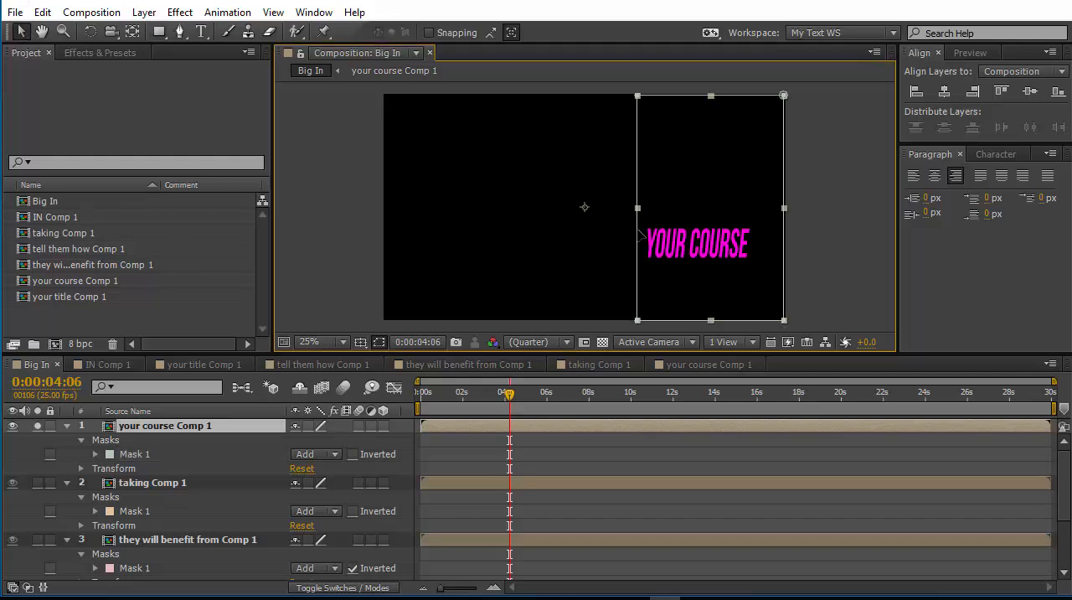
drag(637, 237, 643, 230)
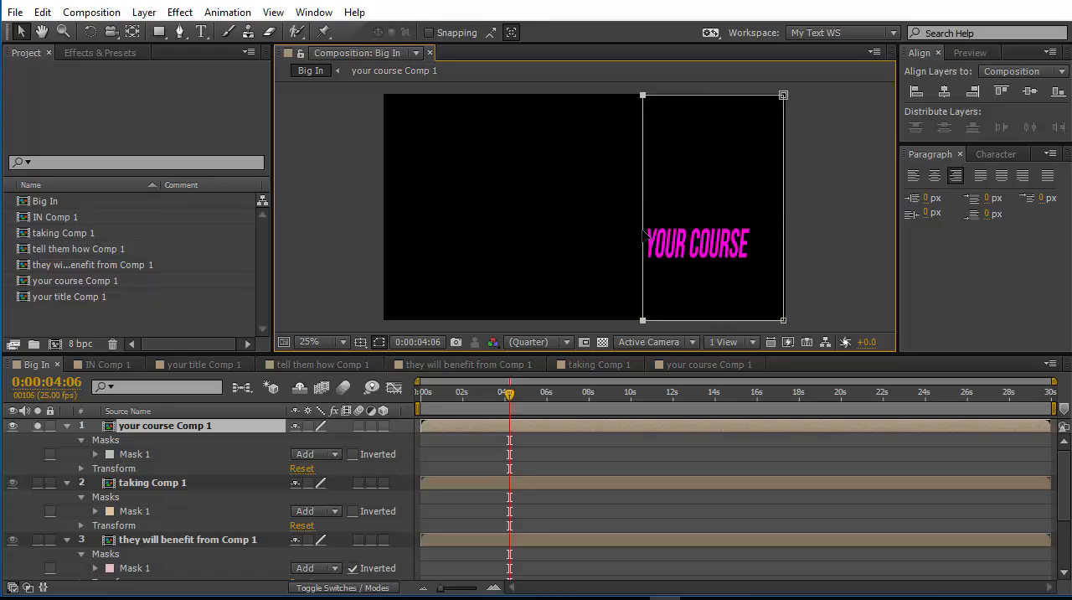
click(809, 208)
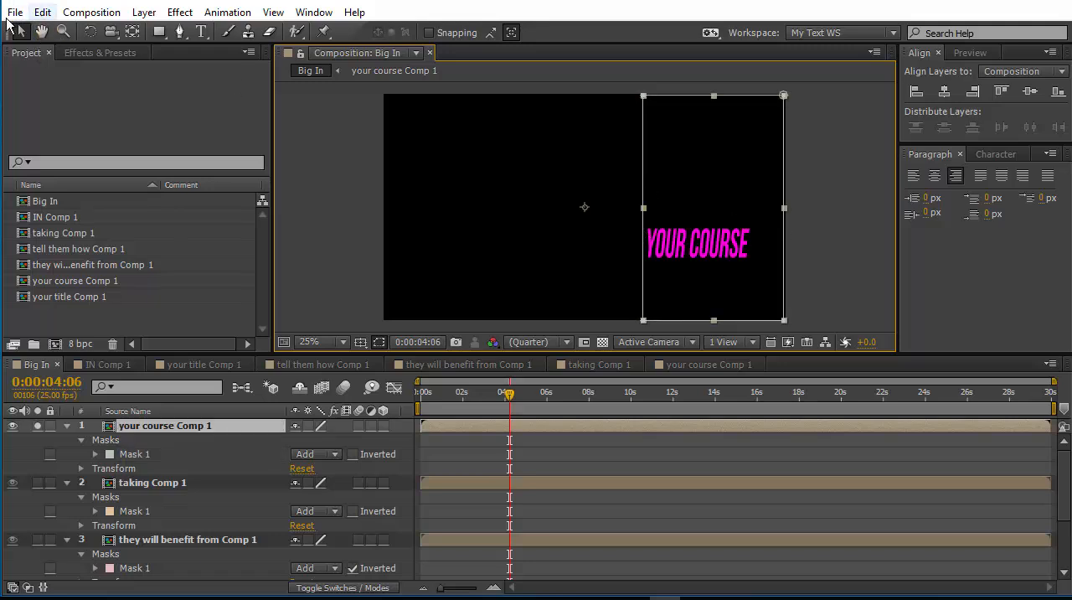
click(313, 189)
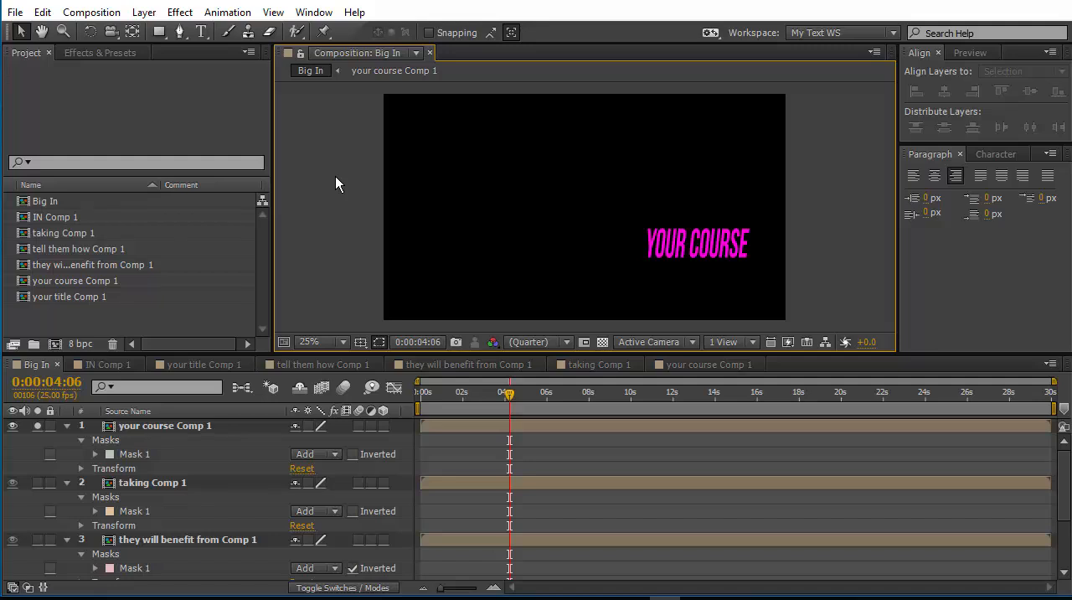
Preview the masked your course animation briefly, and turn off the layer's solo to show all titles.
key(space)
key(space)
click(35, 427)
click(344, 258)
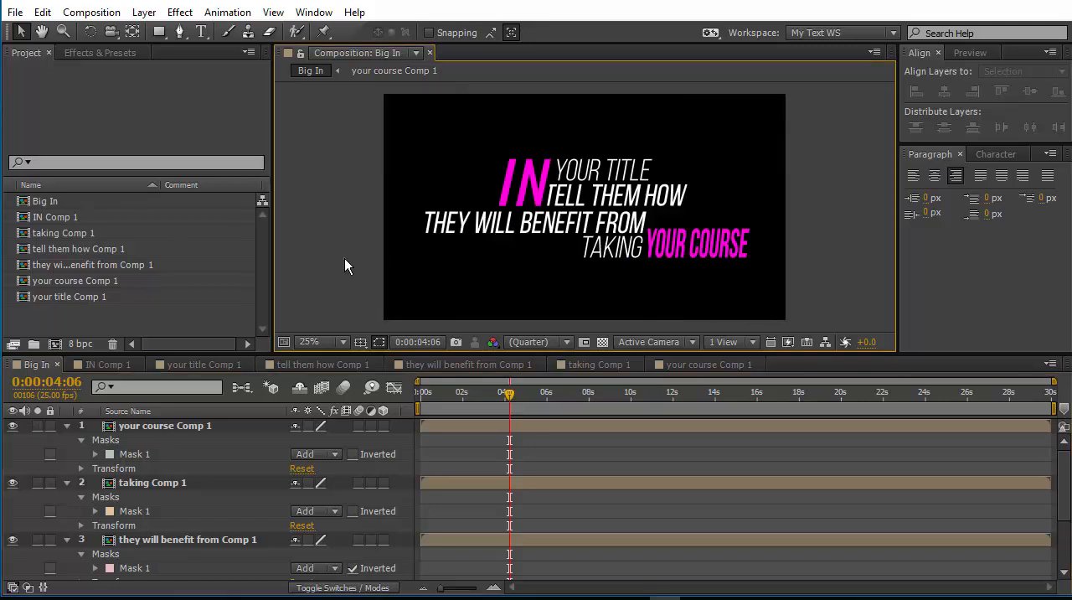
Preview the complete title animation in the Big In composition with all six text layers shown.
key(space)
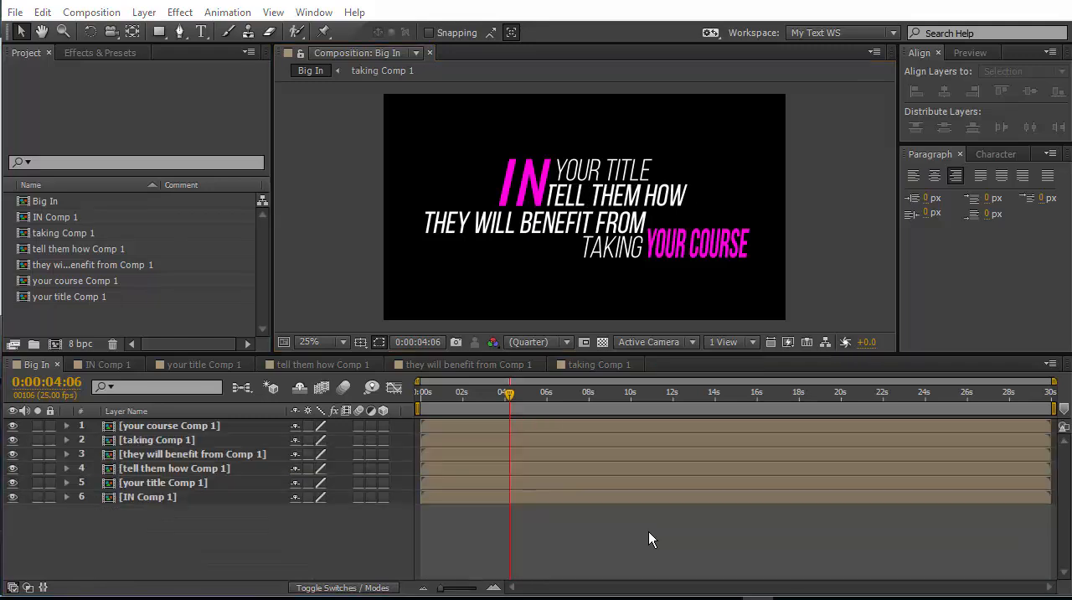
click(648, 531)
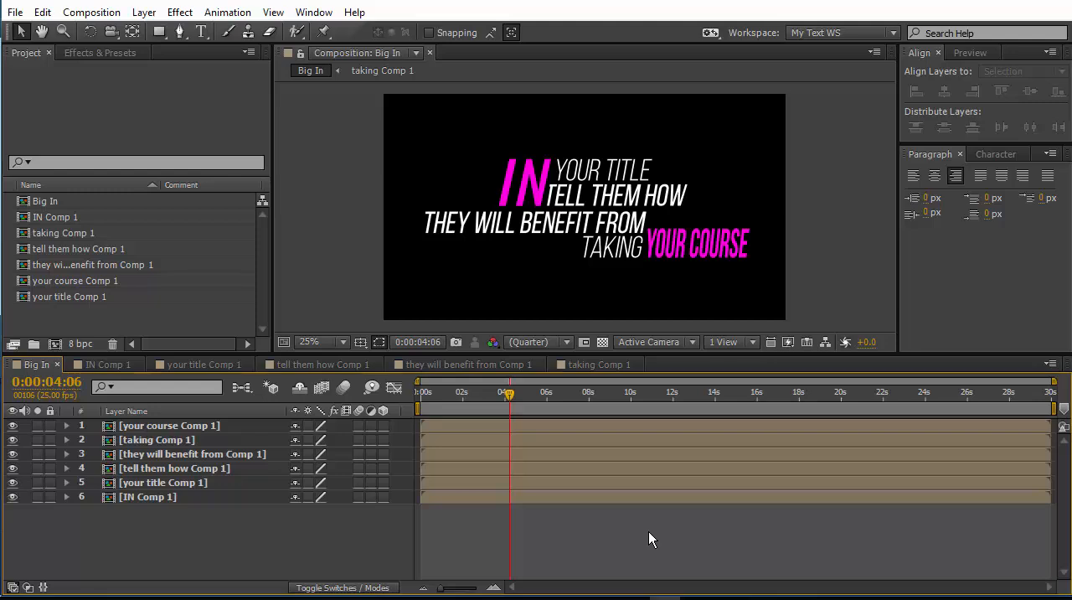
key(KP_0)
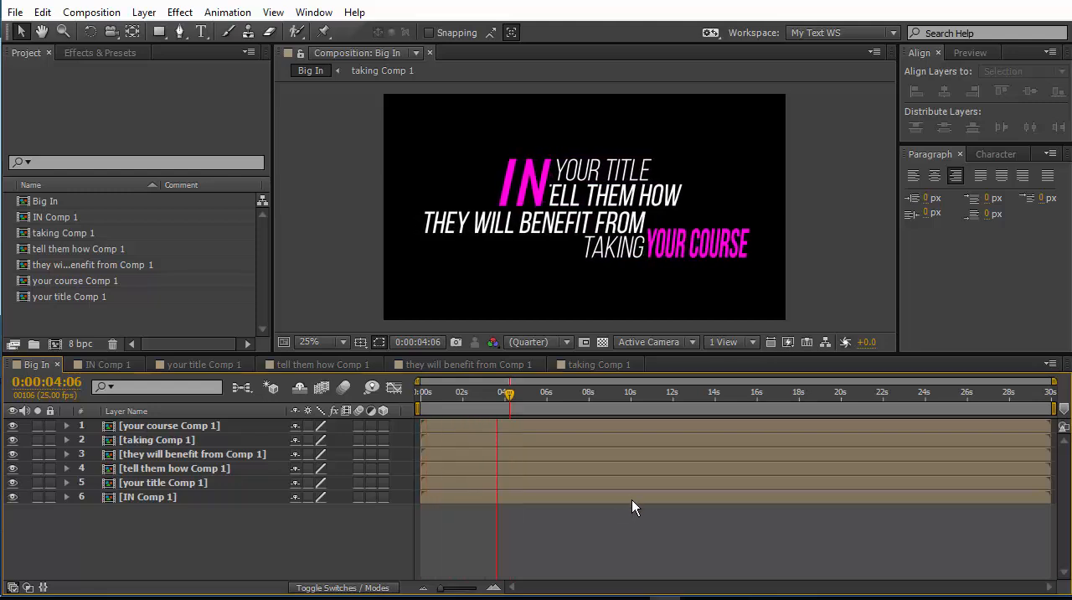
Move the current time to 0:00:09:23 and pre-compose all six Big In layers, moving all attributes into the new composition.
click(511, 393)
drag(515, 395, 629, 397)
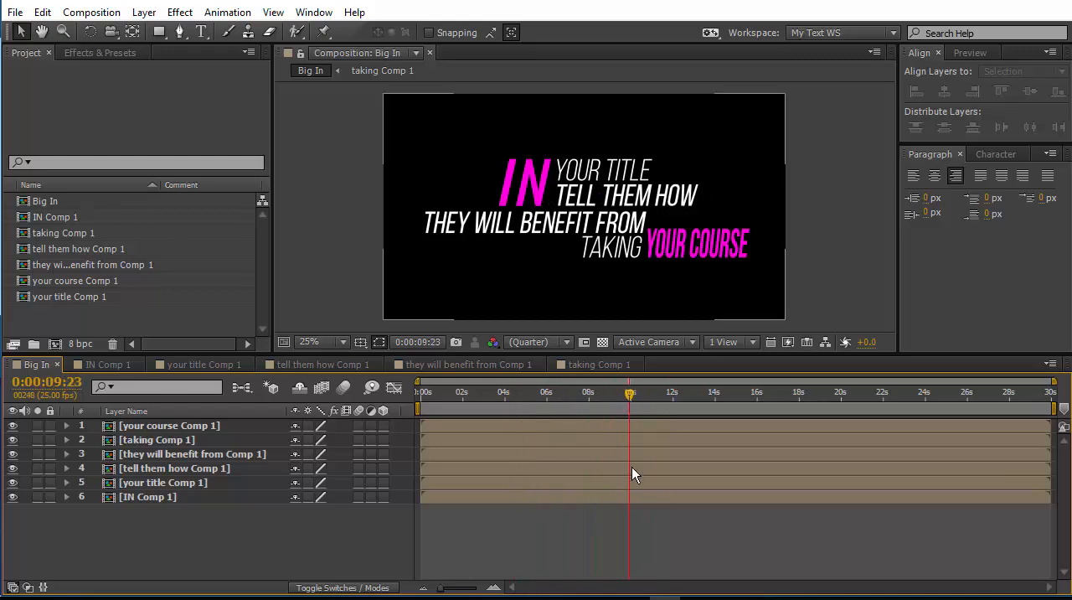
drag(135, 503, 139, 430)
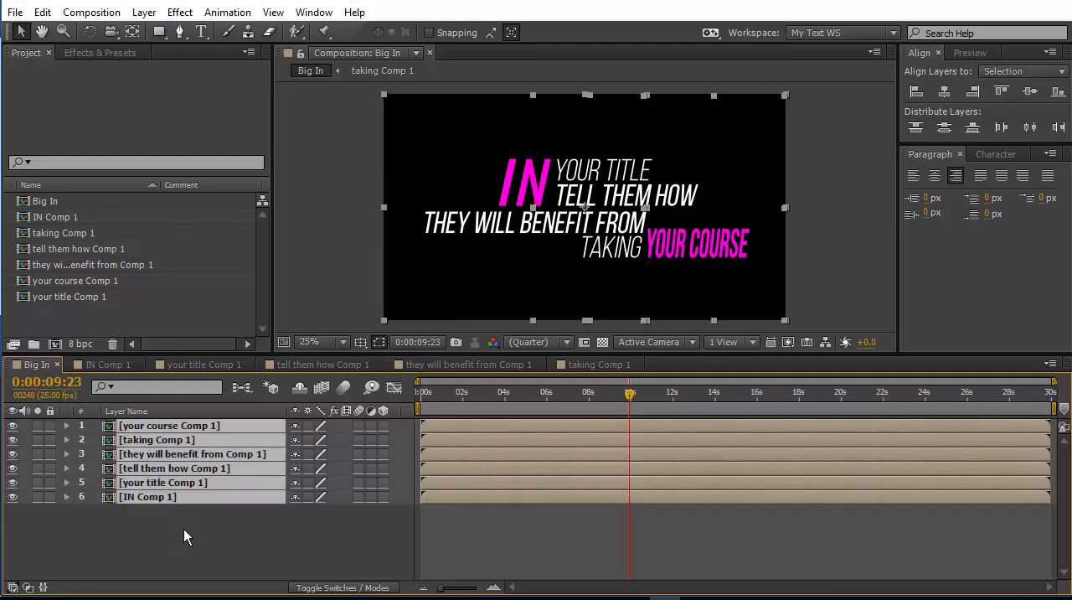
right_click(190, 496)
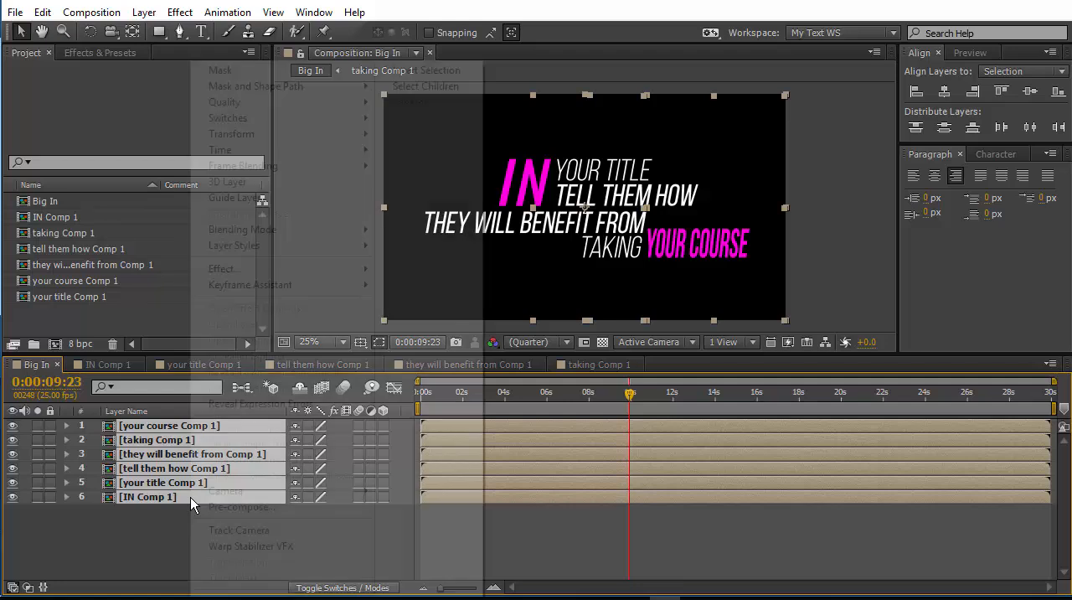
click(226, 507)
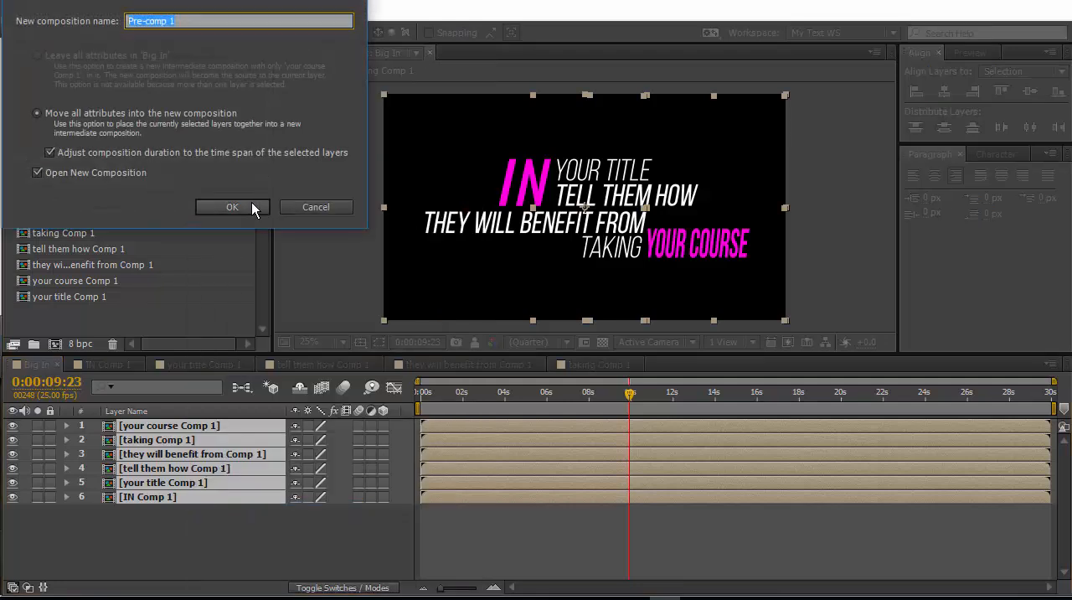
click(248, 206)
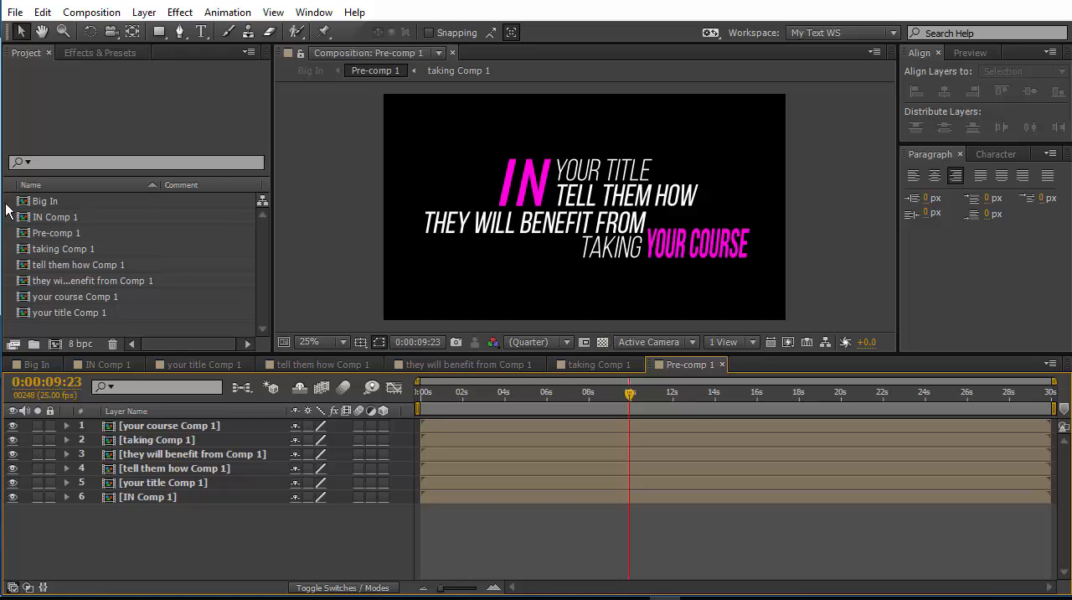
Rename the new pre-composition in the project as Big In Animation.
click(85, 233)
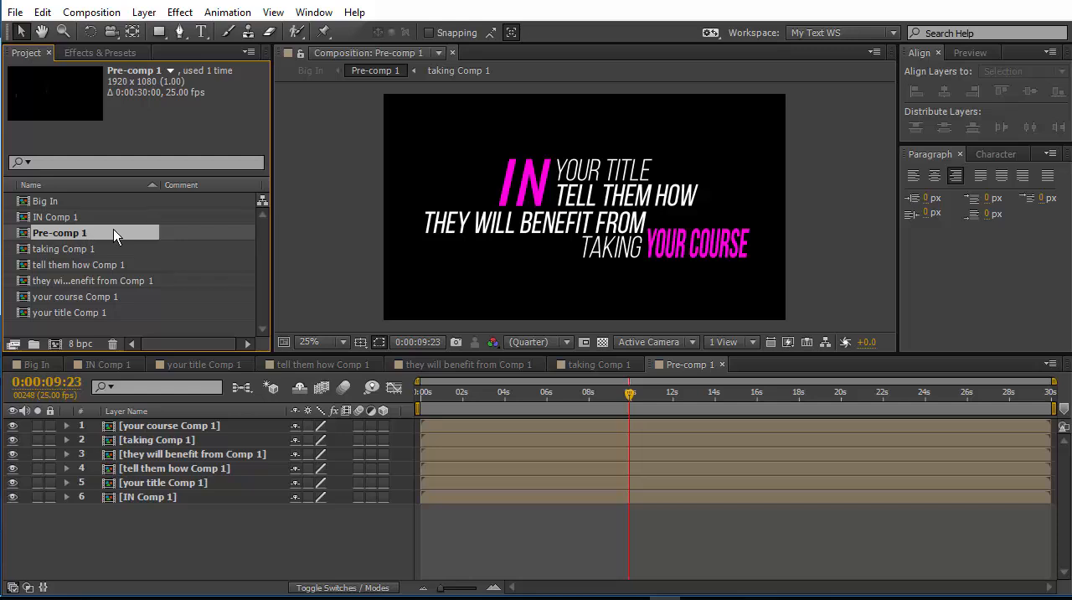
key(Return)
text(B)
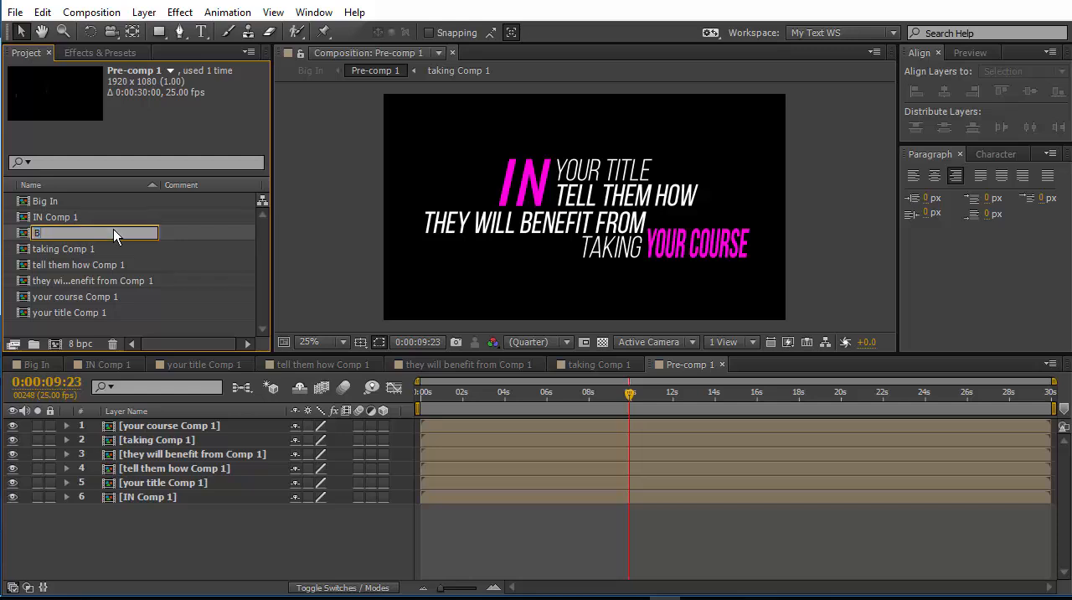
text(ig Animat)
text(ion)
text(In)
key(Return)
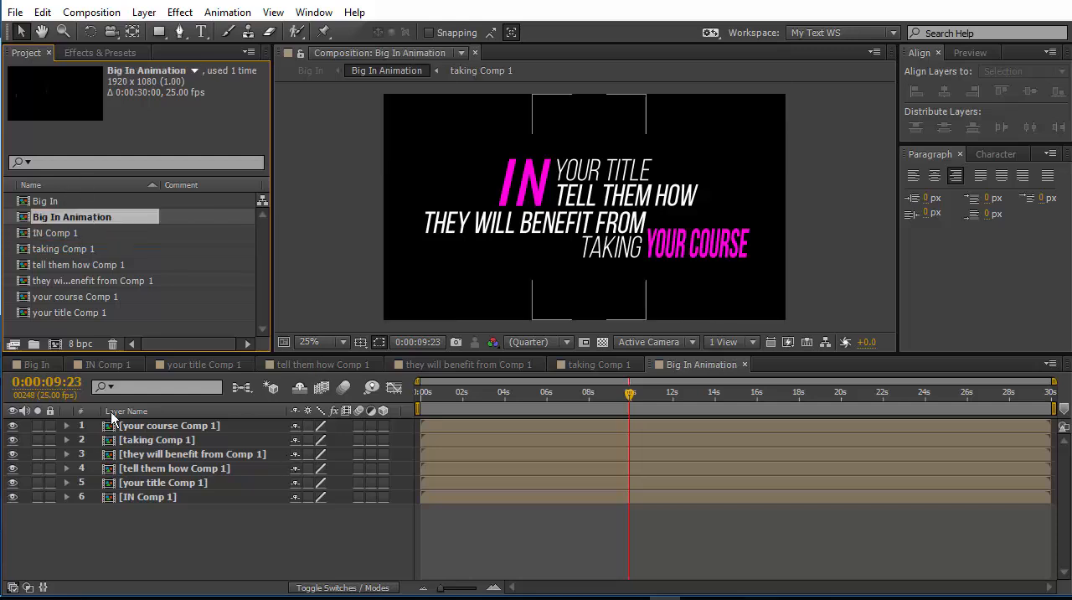
In Big In at 0:00:10:09, draw a rectangular mask over nearly the whole frame on the Big In Animation layer and invert it.
click(36, 363)
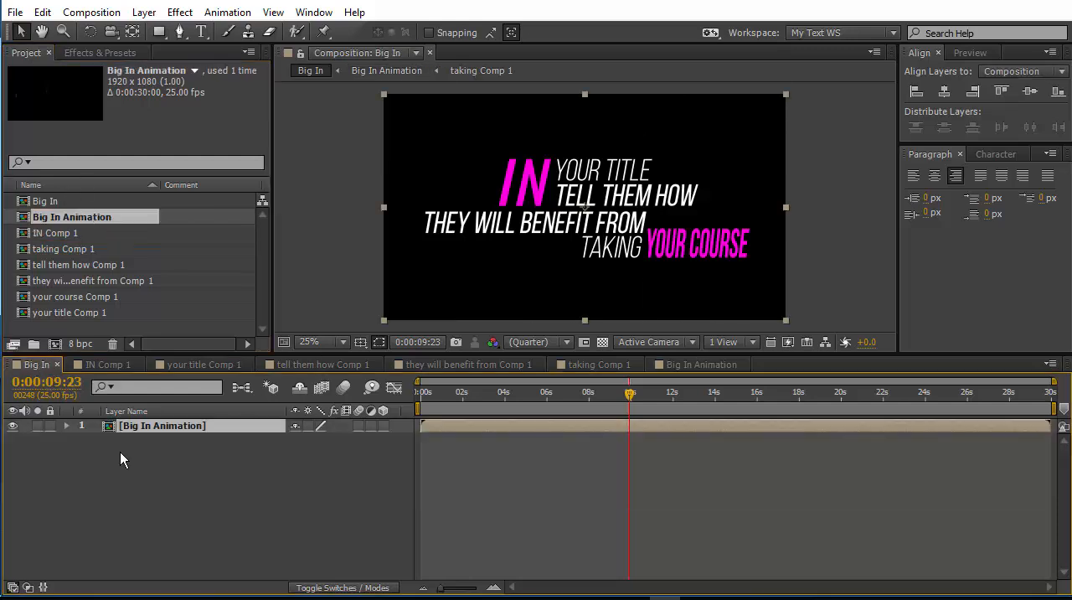
mouse_move(630, 399)
mouse_down()
mouse_move(655, 400)
mouse_move(631, 401)
mouse_up()
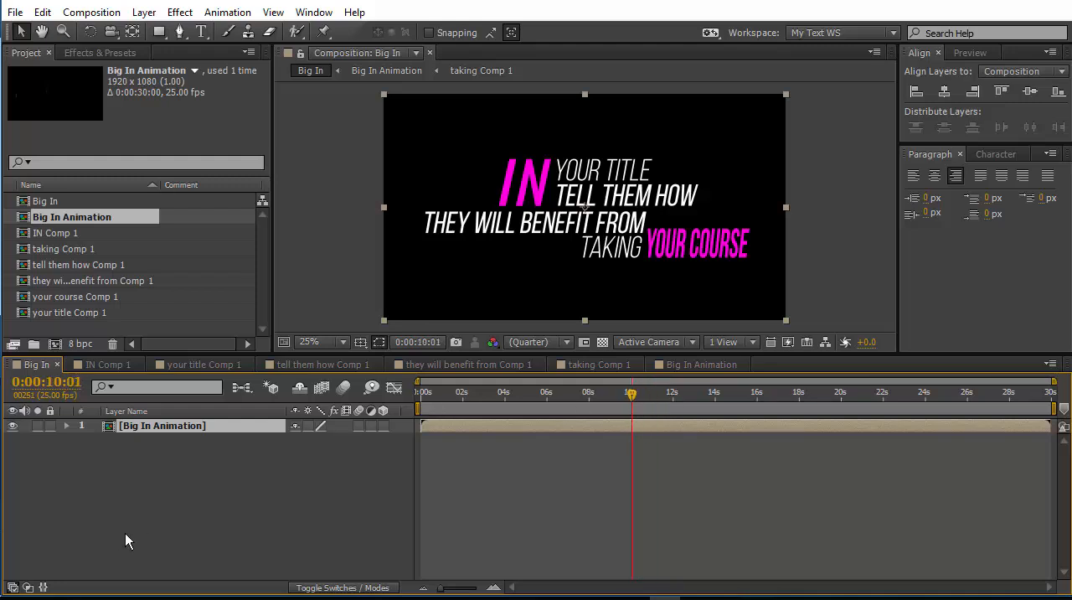
drag(631, 395, 638, 396)
click(159, 31)
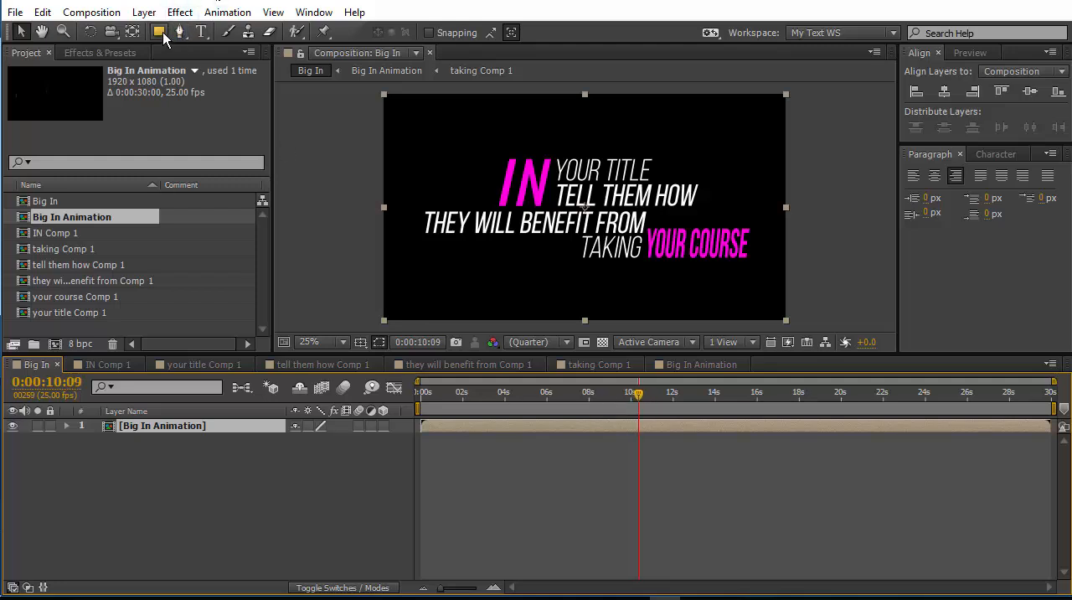
drag(384, 95, 779, 323)
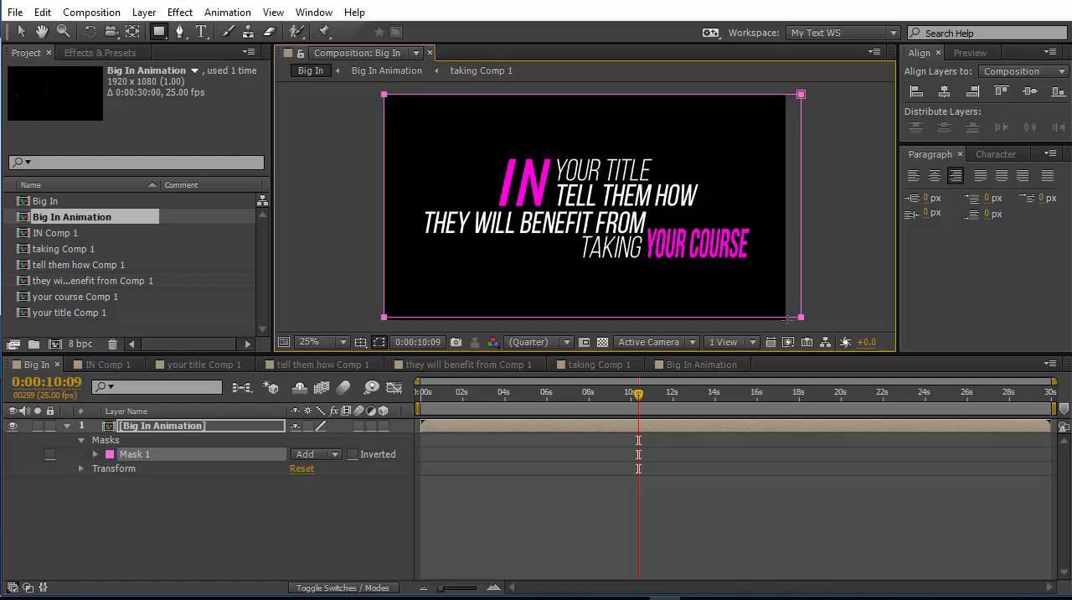
click(352, 453)
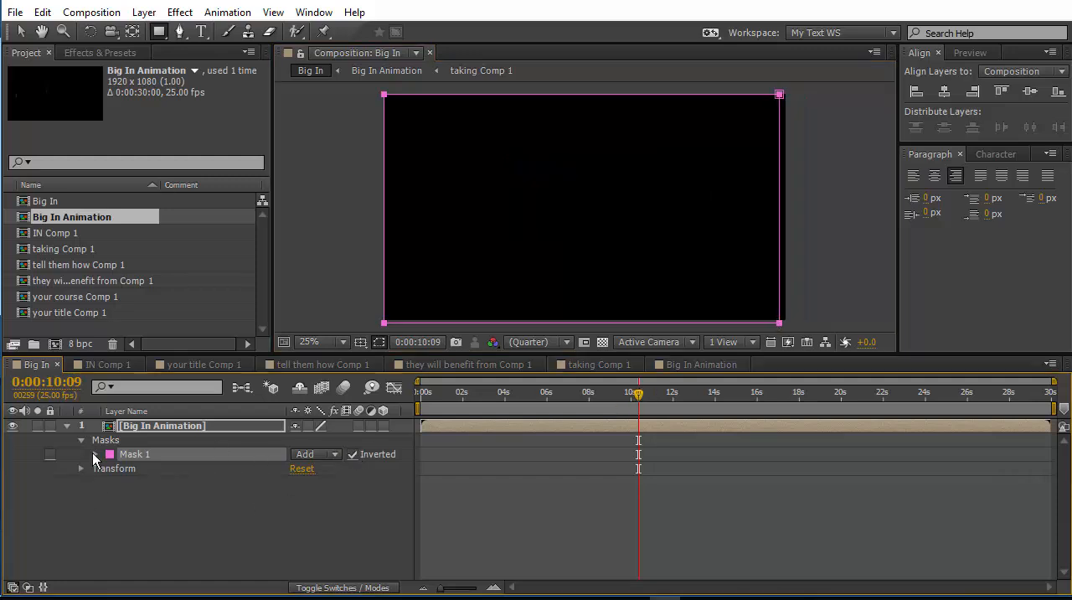
Keyframe Mask 1's path at 0:00:10:09, pull its lower-right corner up and left past the text at 0:00:09:20, and preview the wipe.
click(100, 454)
click(124, 469)
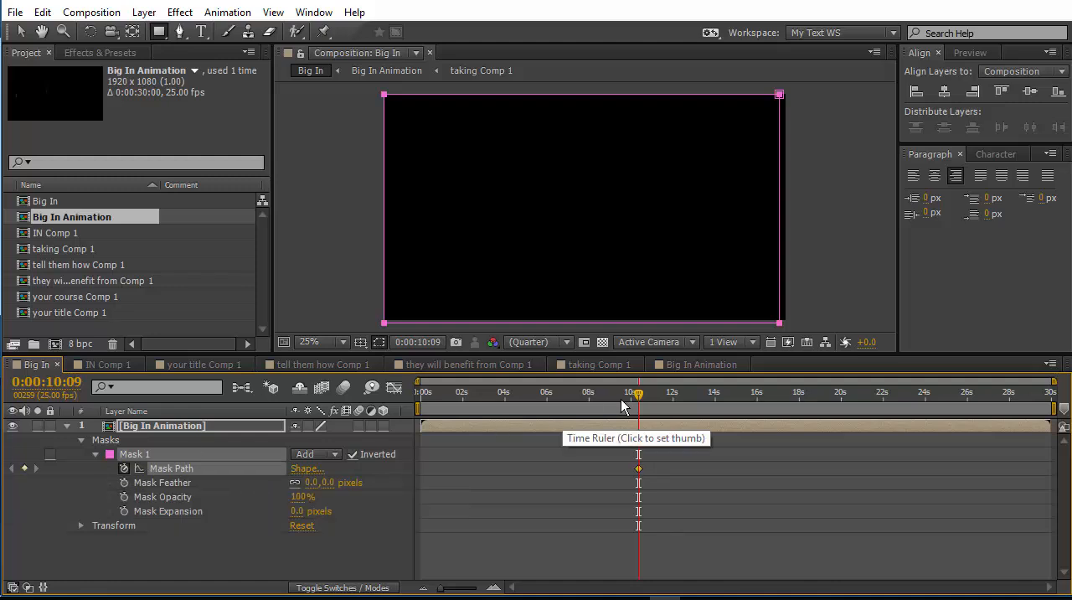
drag(637, 392, 628, 397)
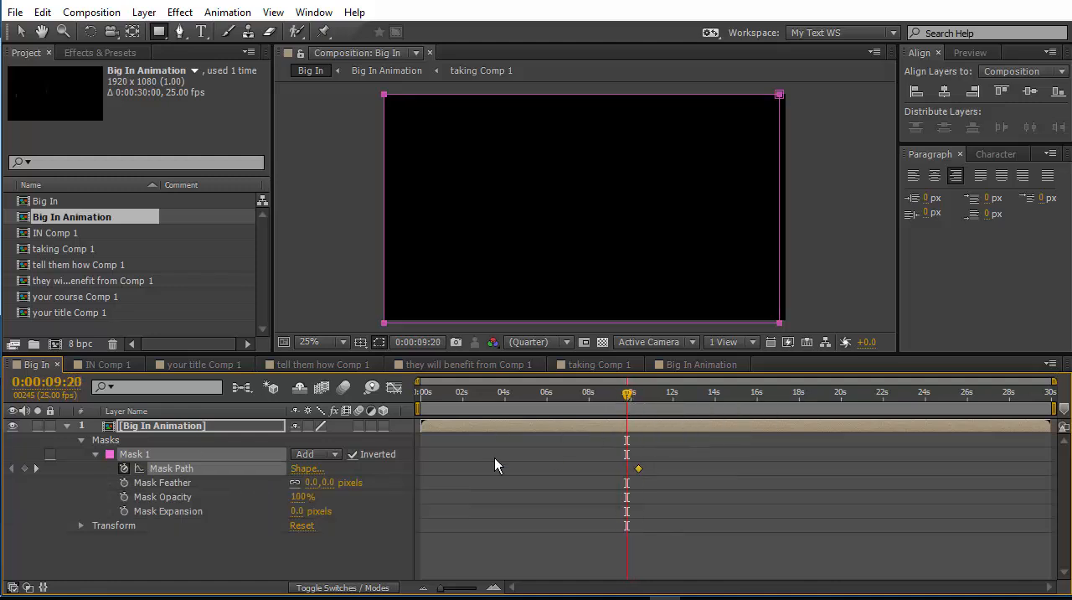
click(20, 32)
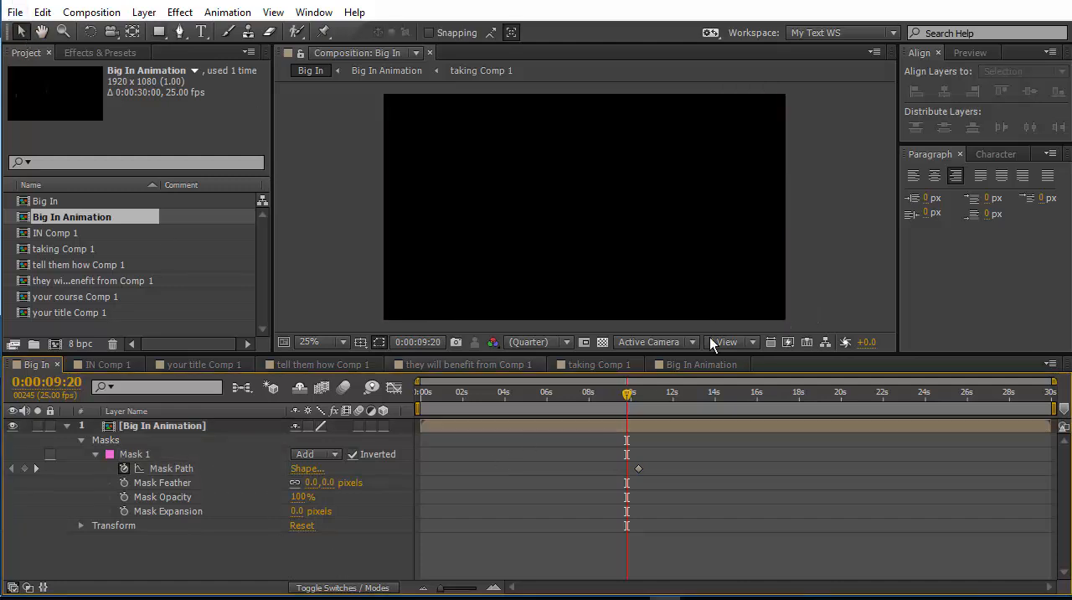
click(752, 312)
drag(787, 323, 444, 134)
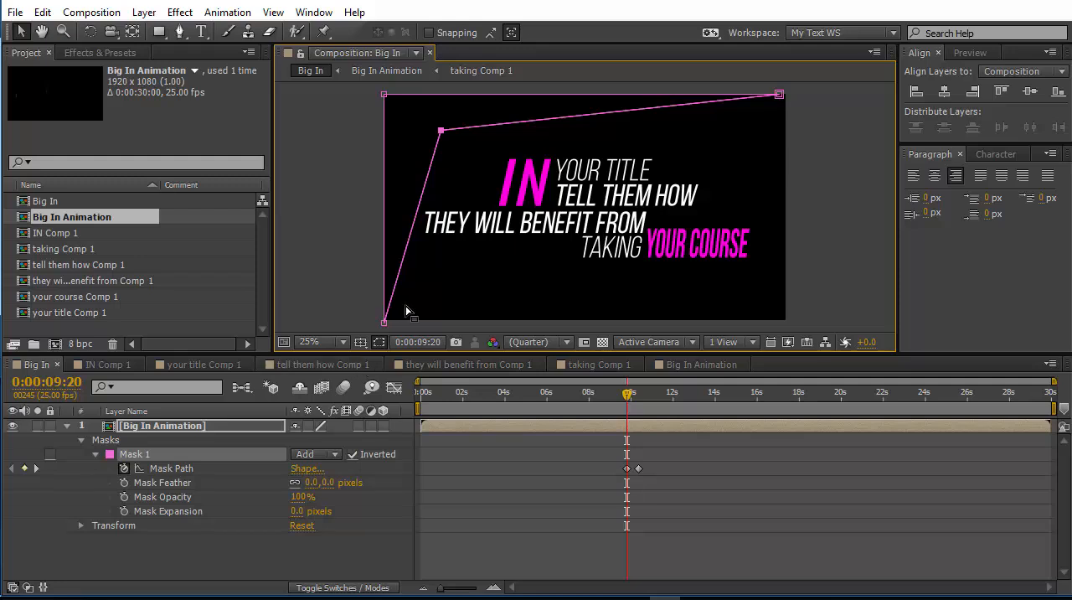
key(space)
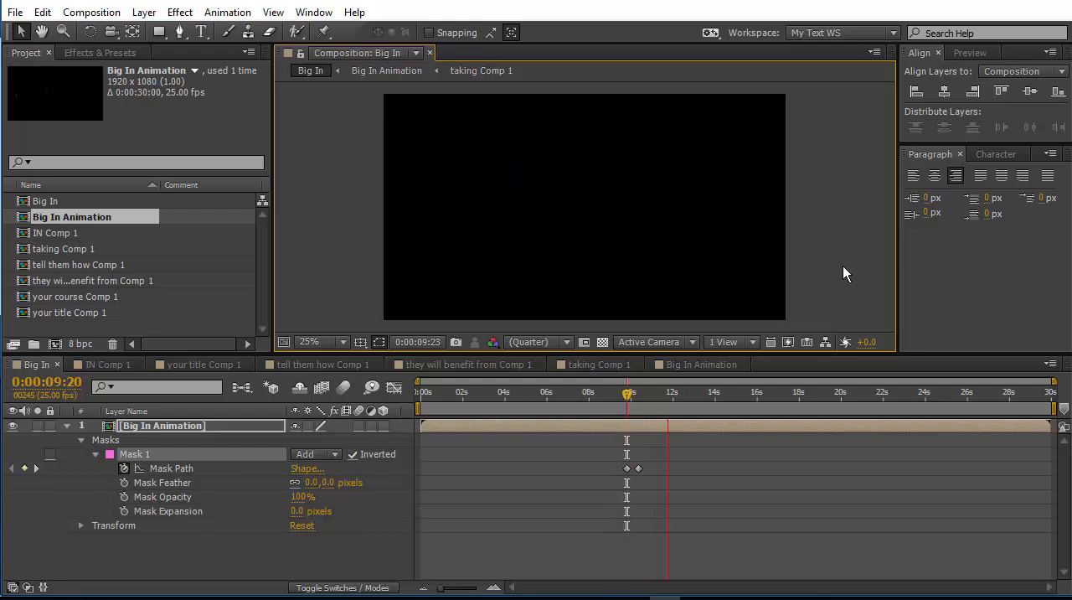
key(space)
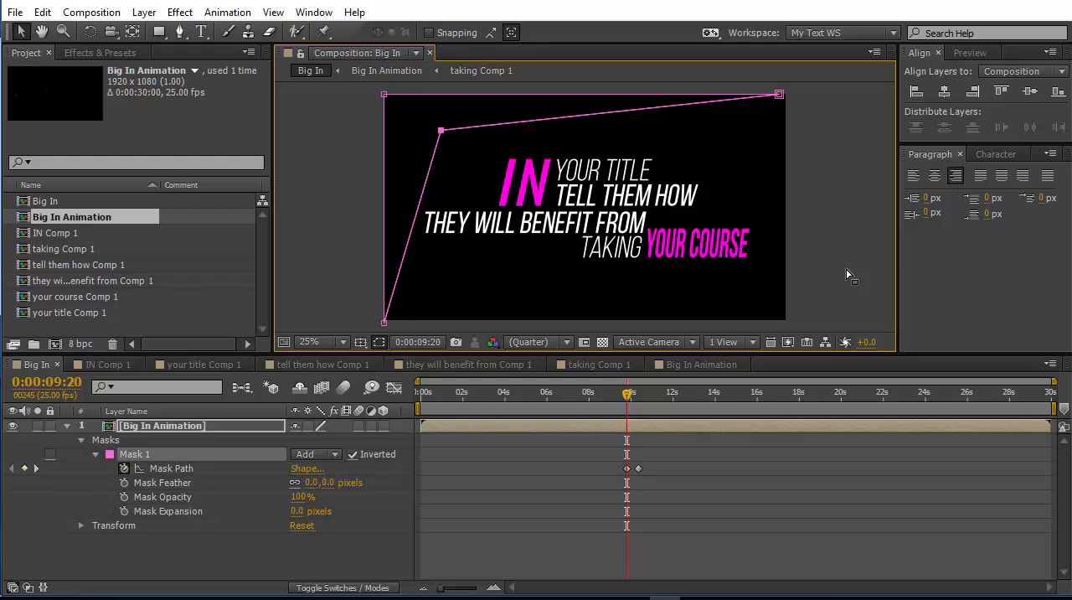